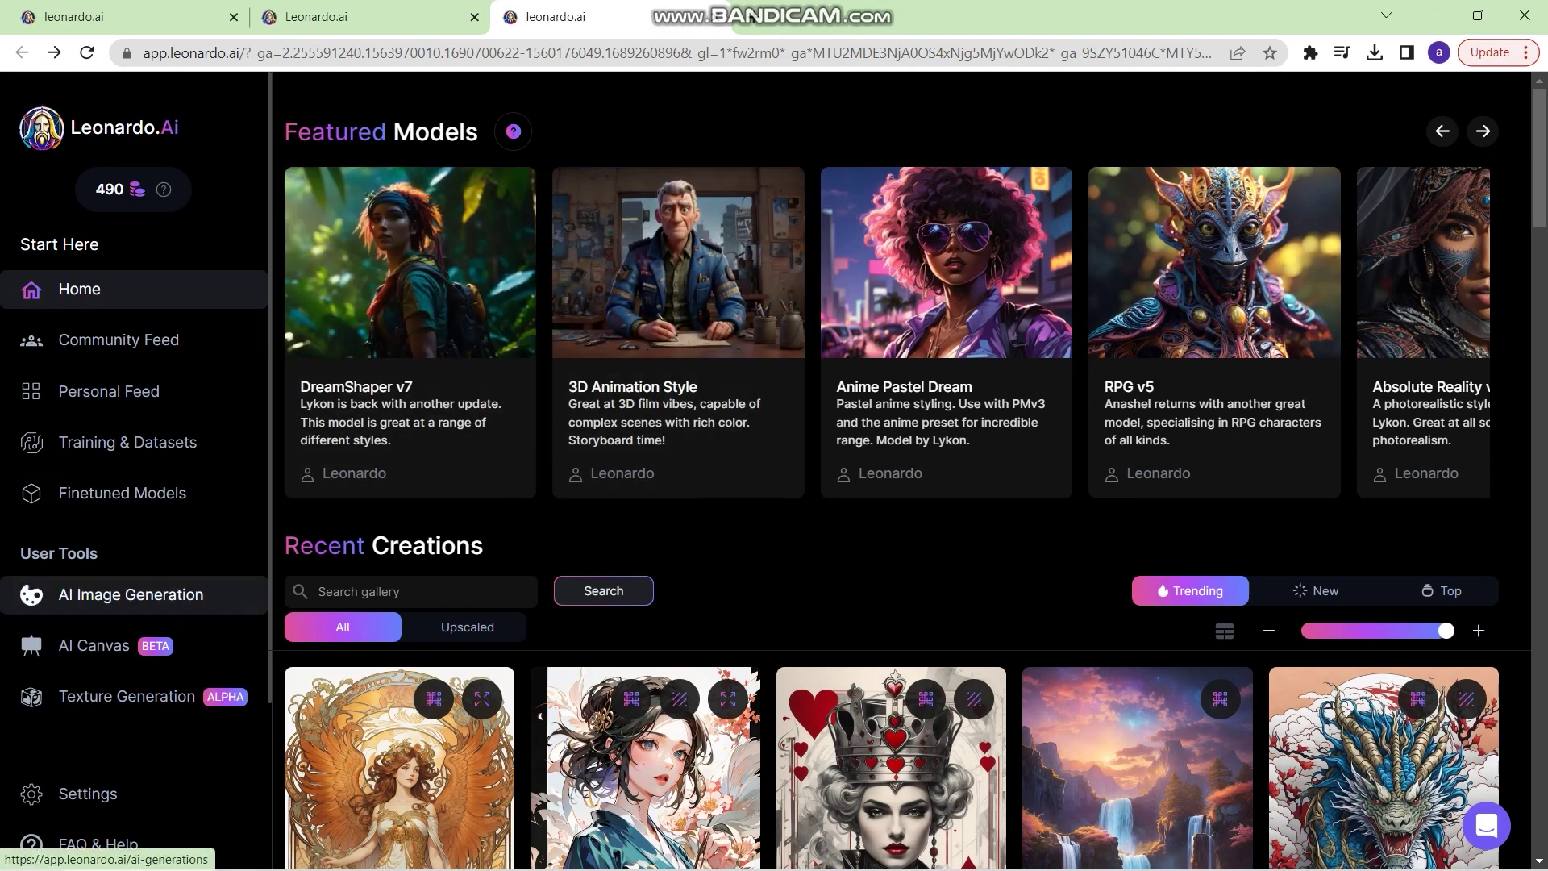
Open the AI Image Generation page and review the previously generated images in the history
click(121, 595)
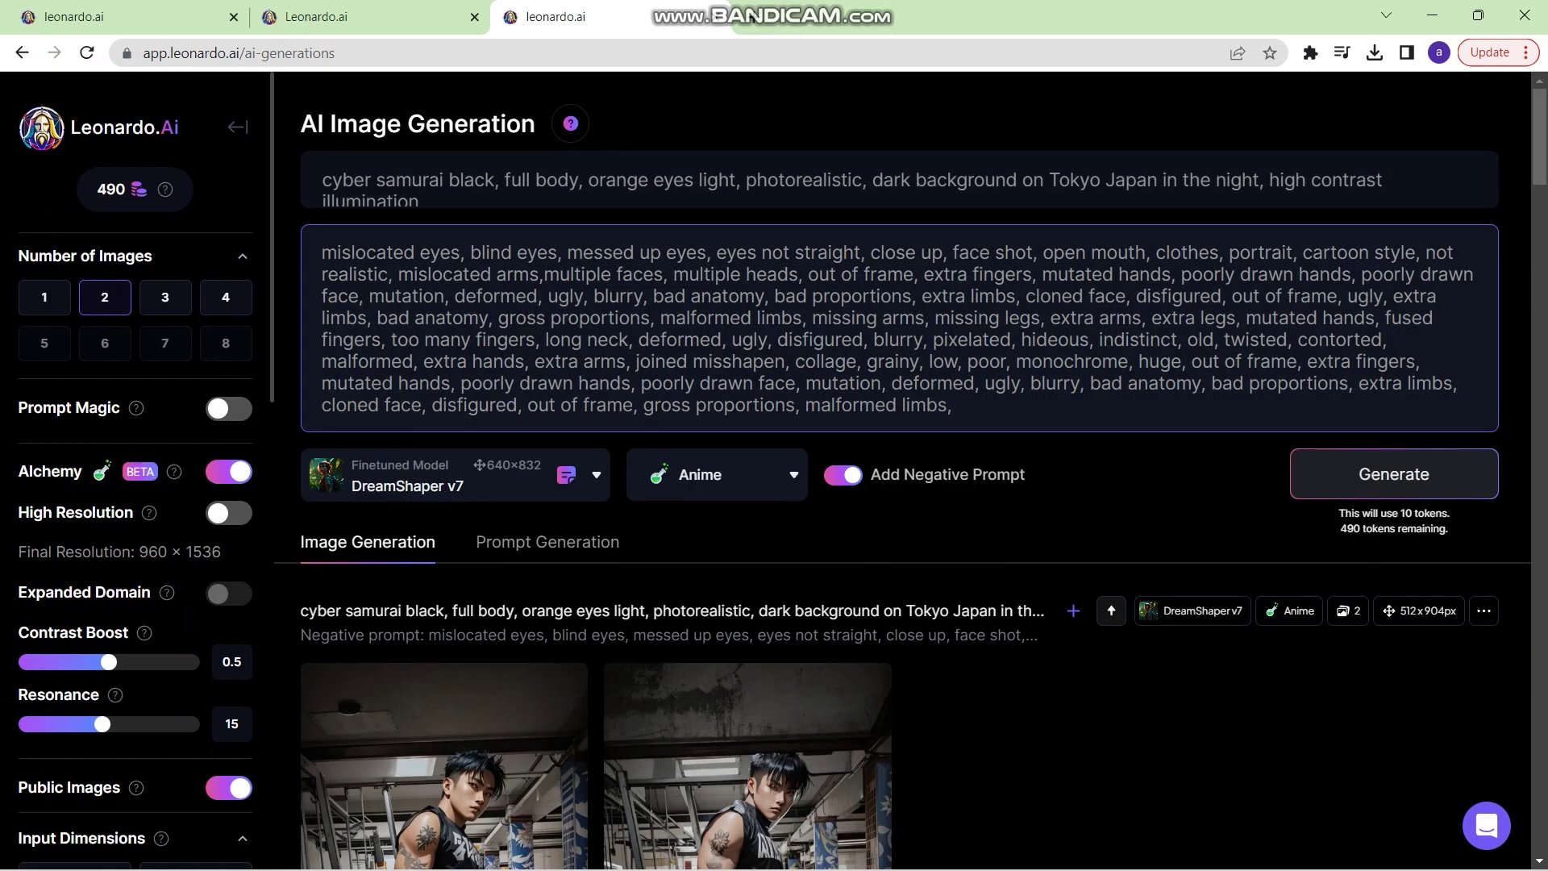
scroll(903, 475, down, 15)
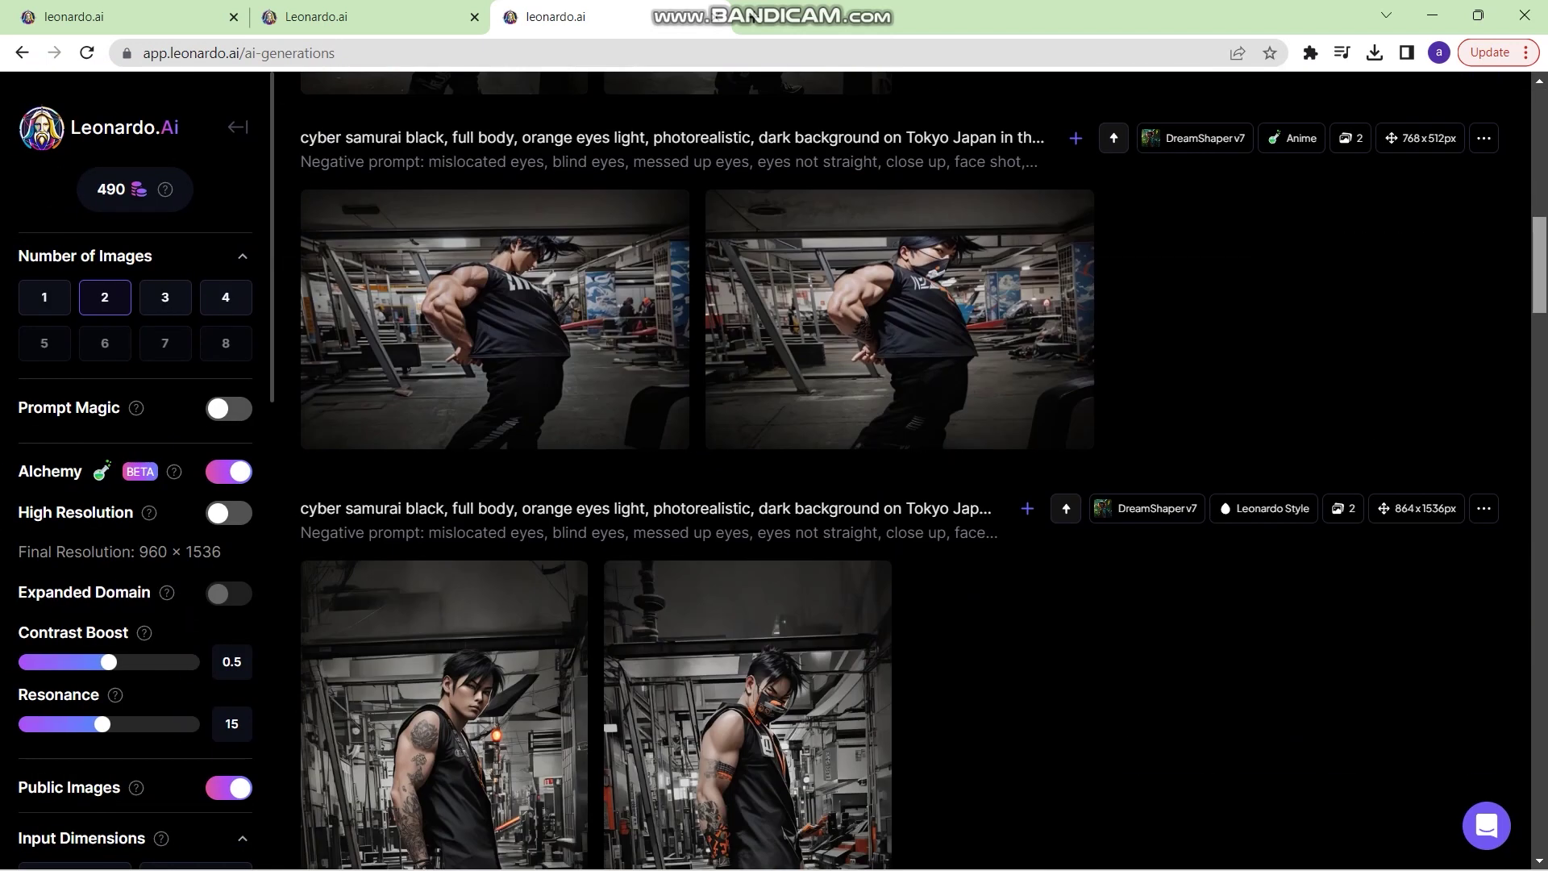
scroll(903, 476, down, 15)
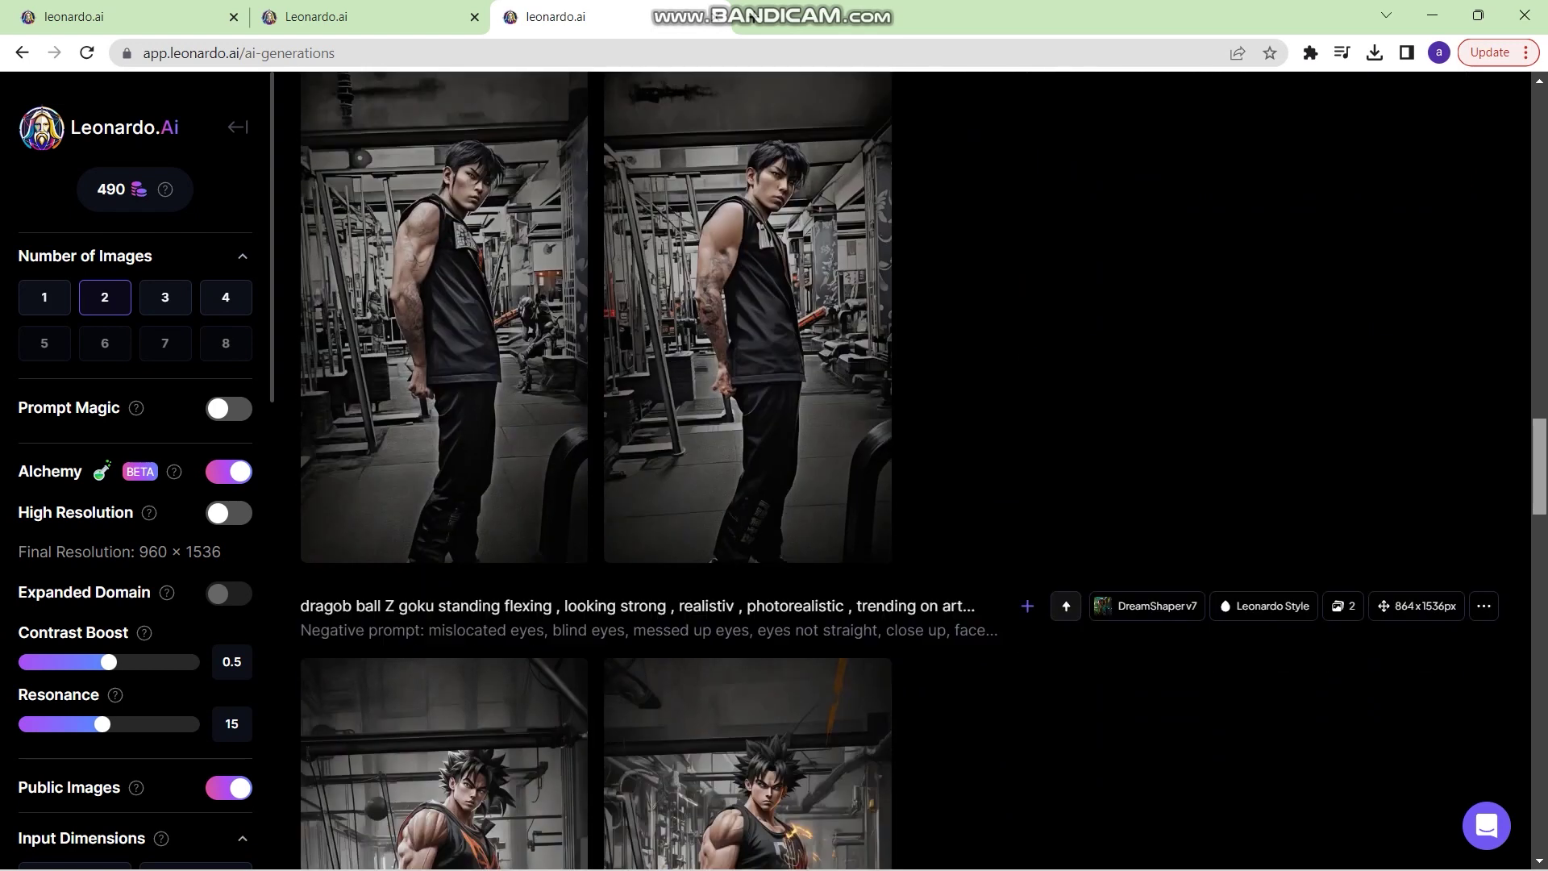
scroll(903, 476, down, 20)
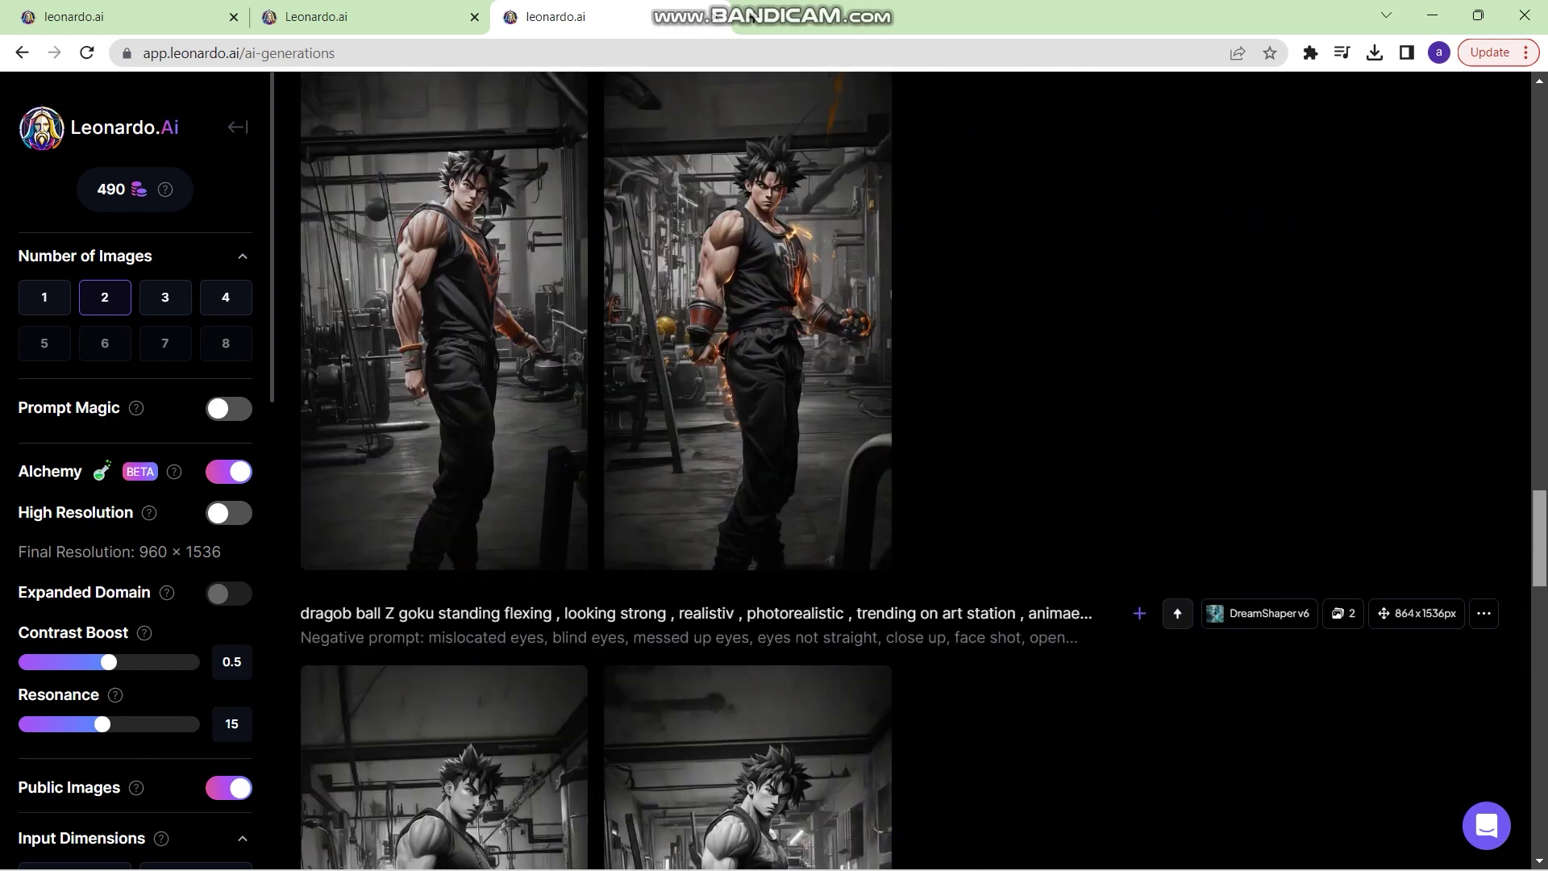
drag(1539, 537, 1539, 136)
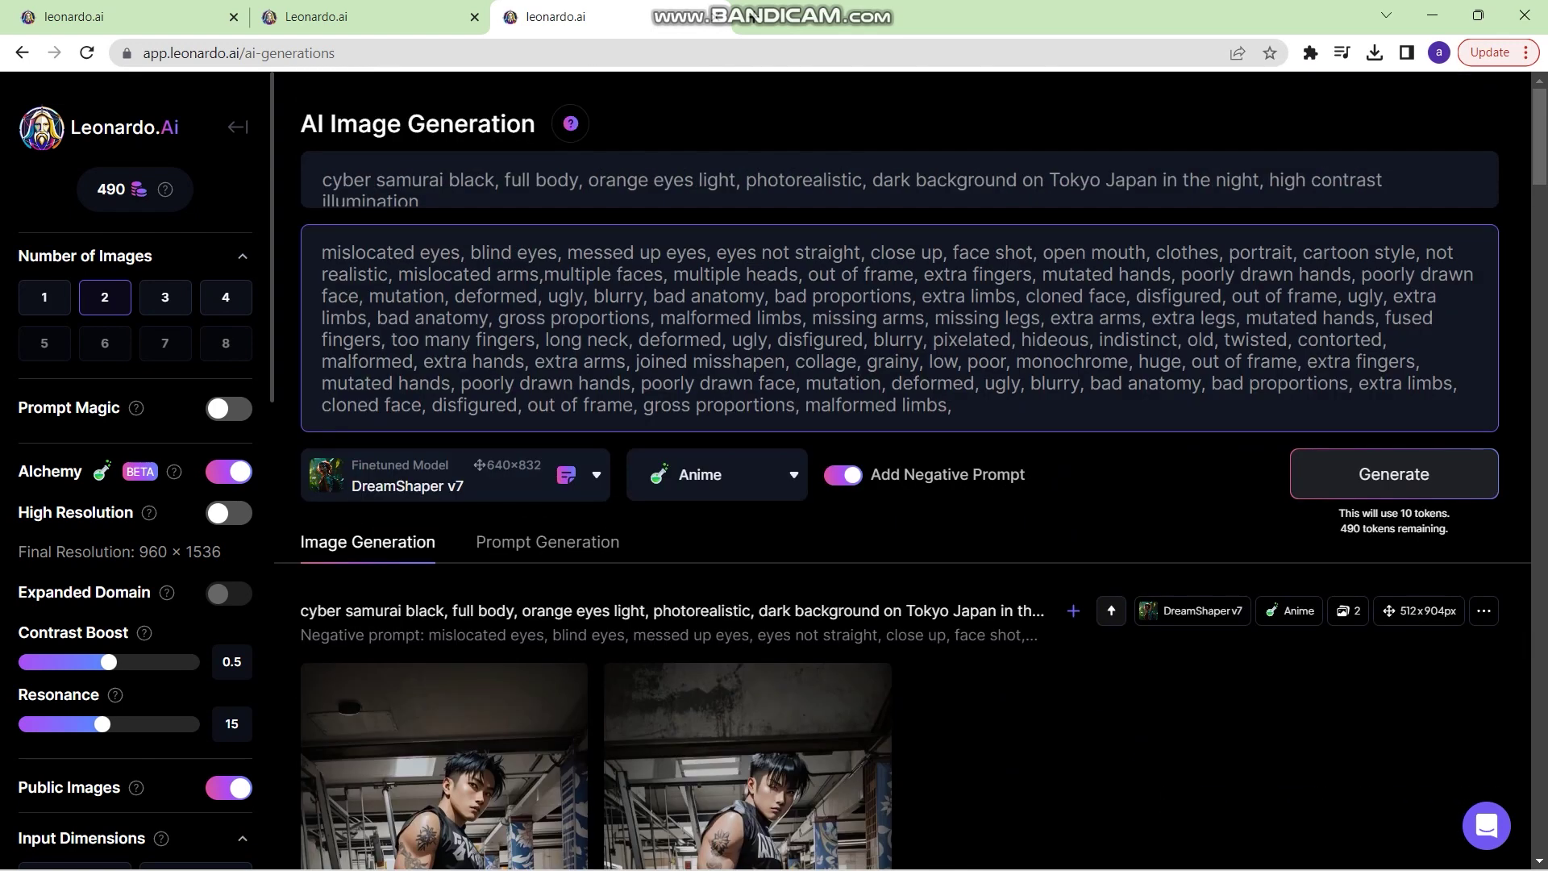
Turn off Alchemy and replace the image-to-image input with "WhatsApp Image 2023-07-30 at 12.09.55" from Downloads
scroll(135, 468, down, 1)
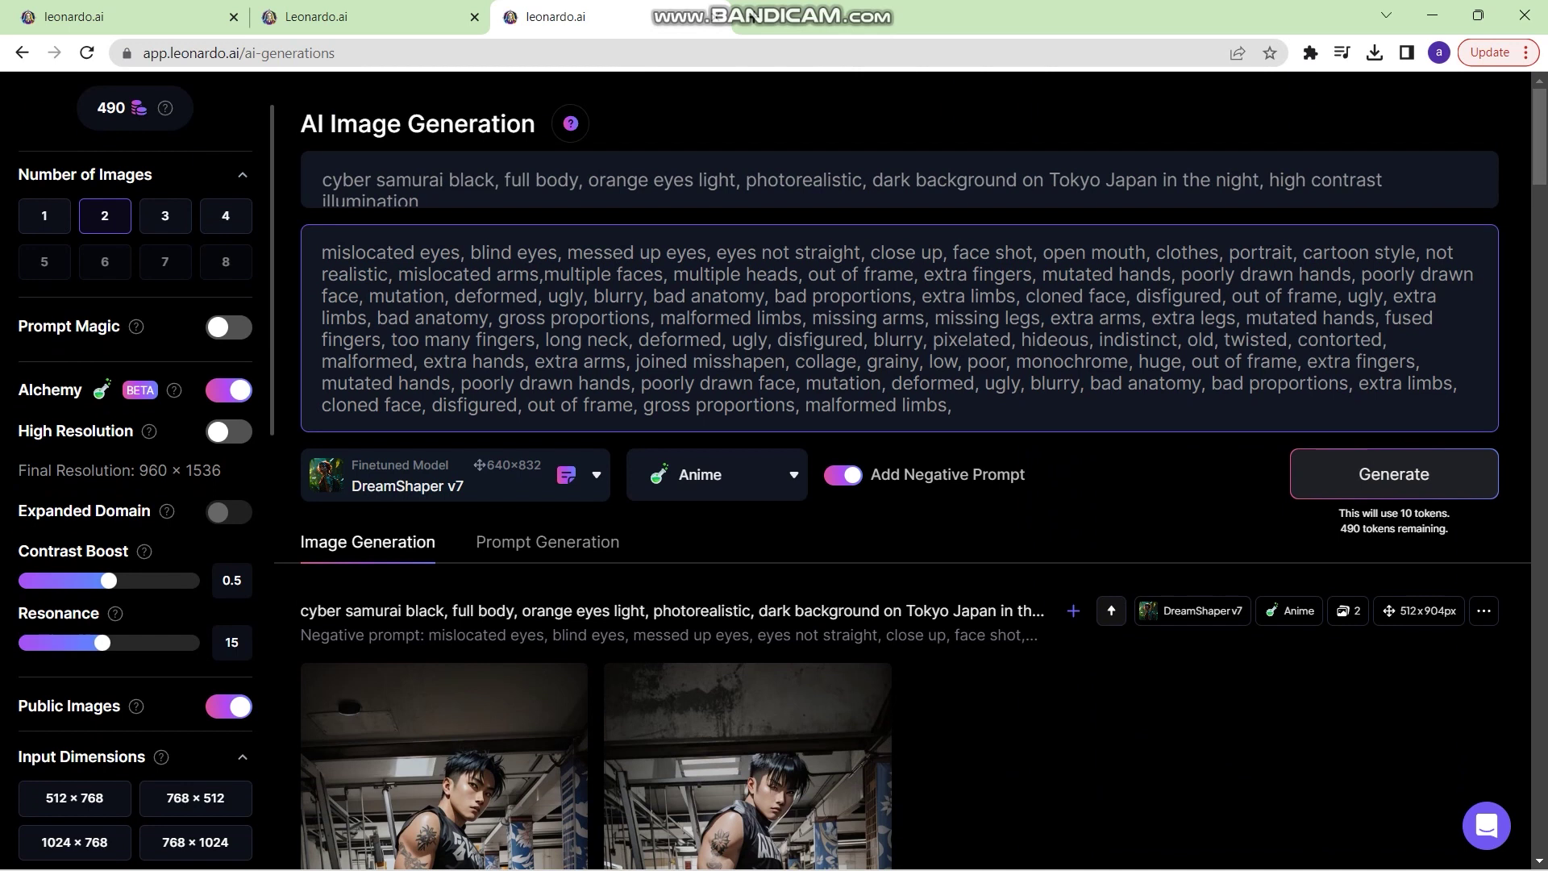
click(229, 390)
scroll(135, 468, down, 9)
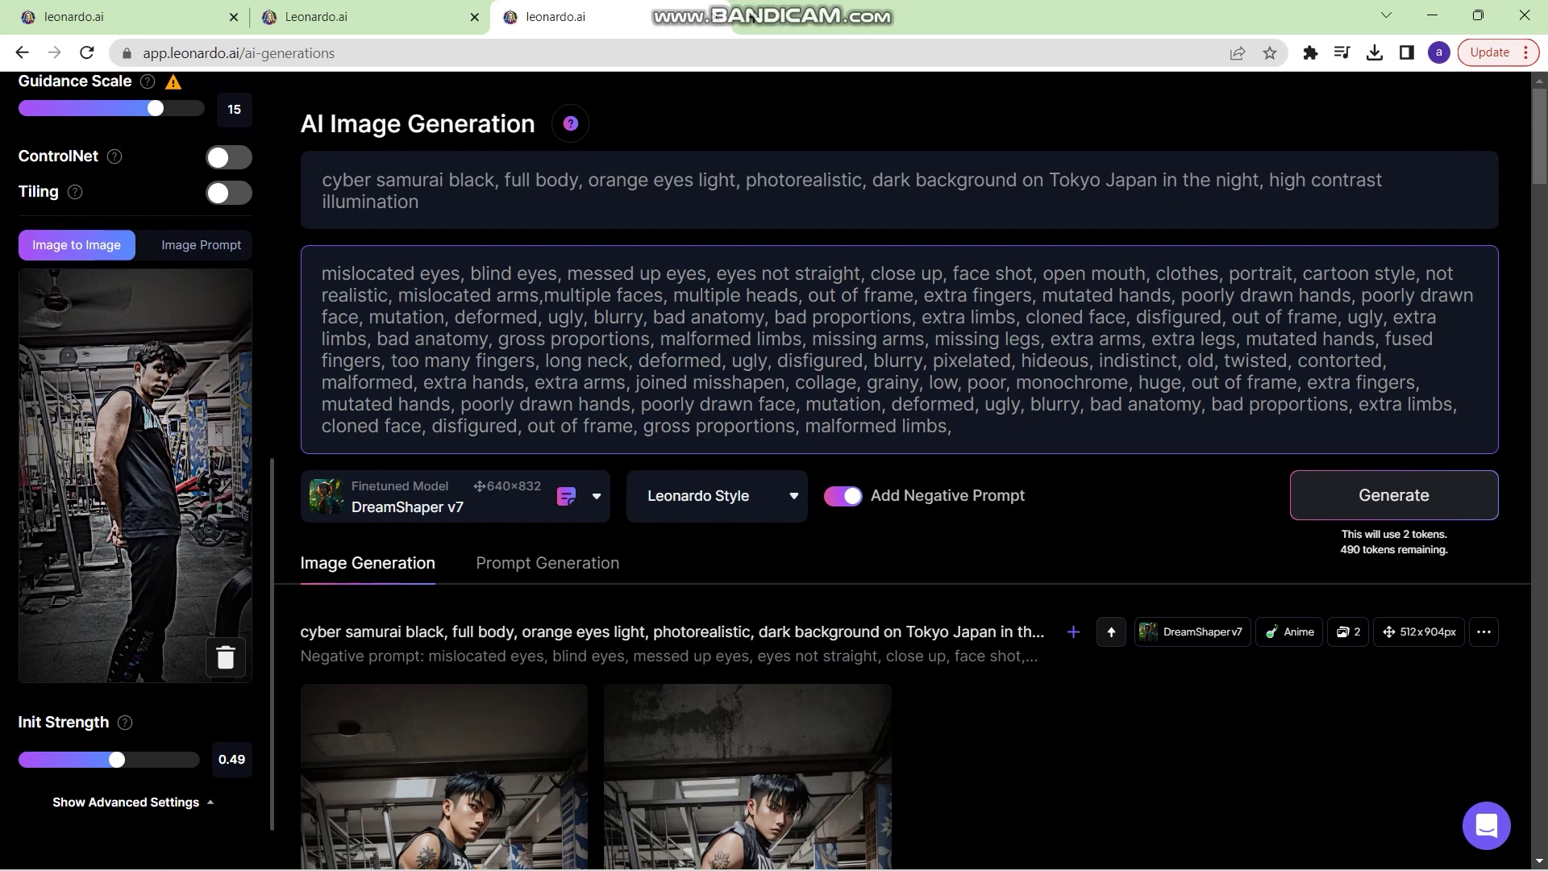
click(226, 657)
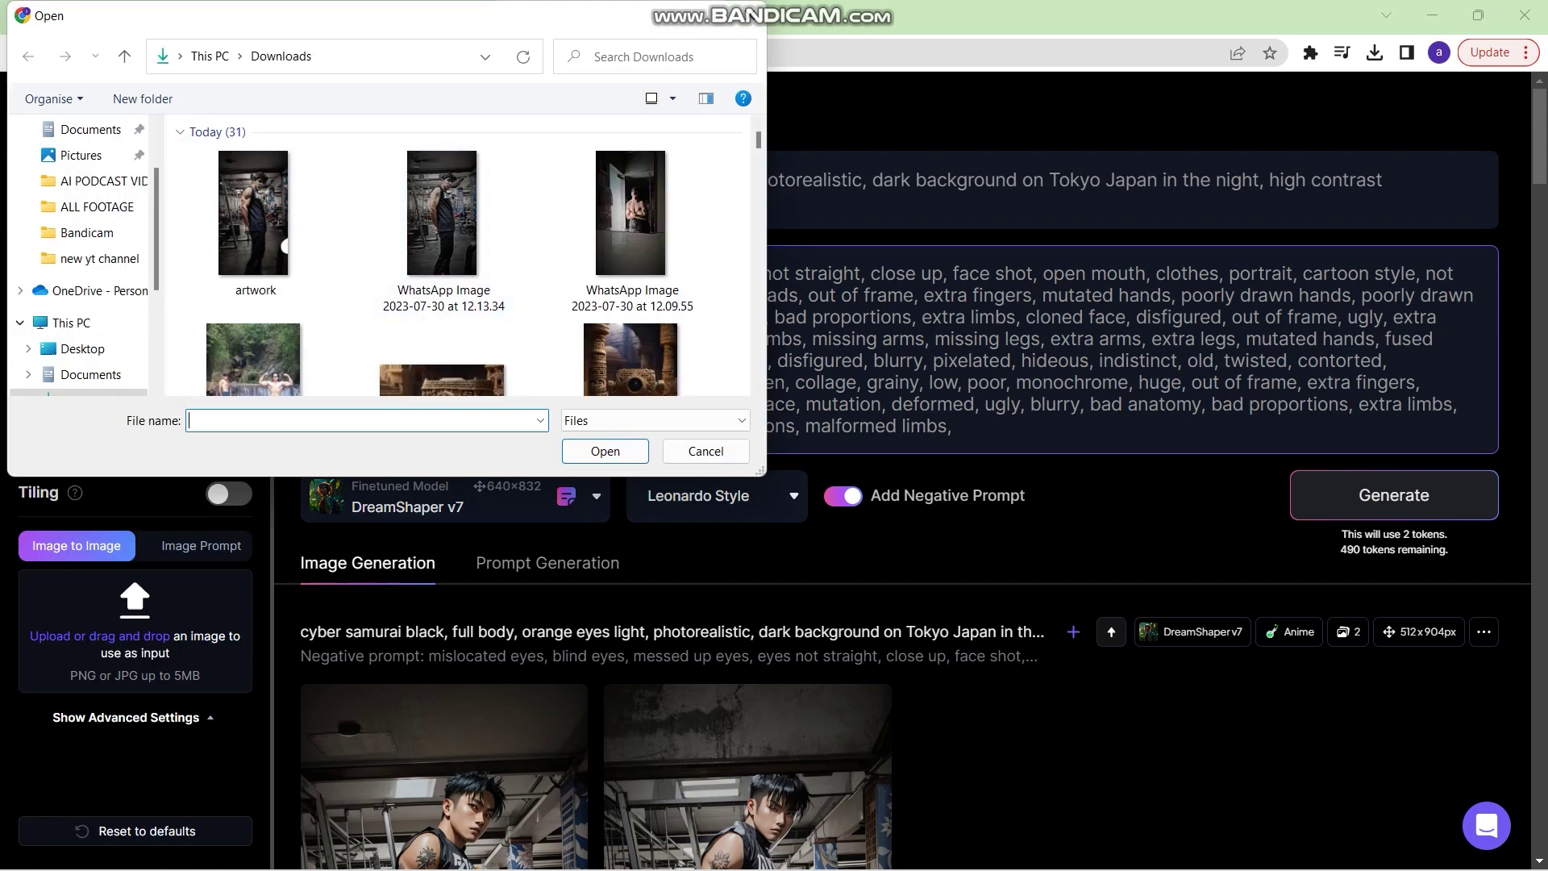
scroll(467, 255, down, 5)
scroll(459, 255, up, 5)
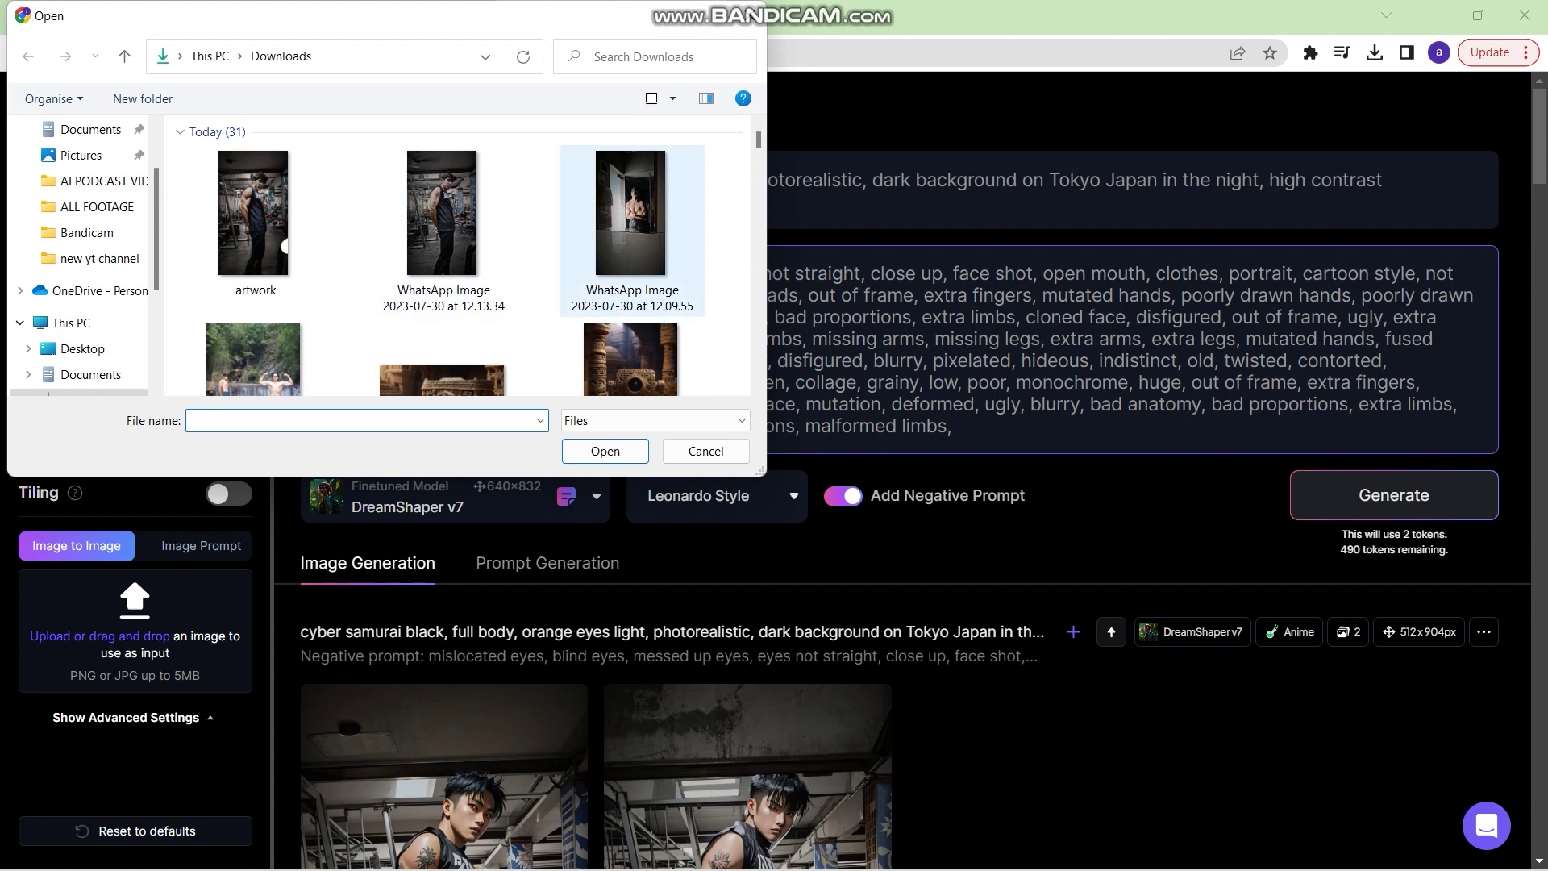
double_click(631, 214)
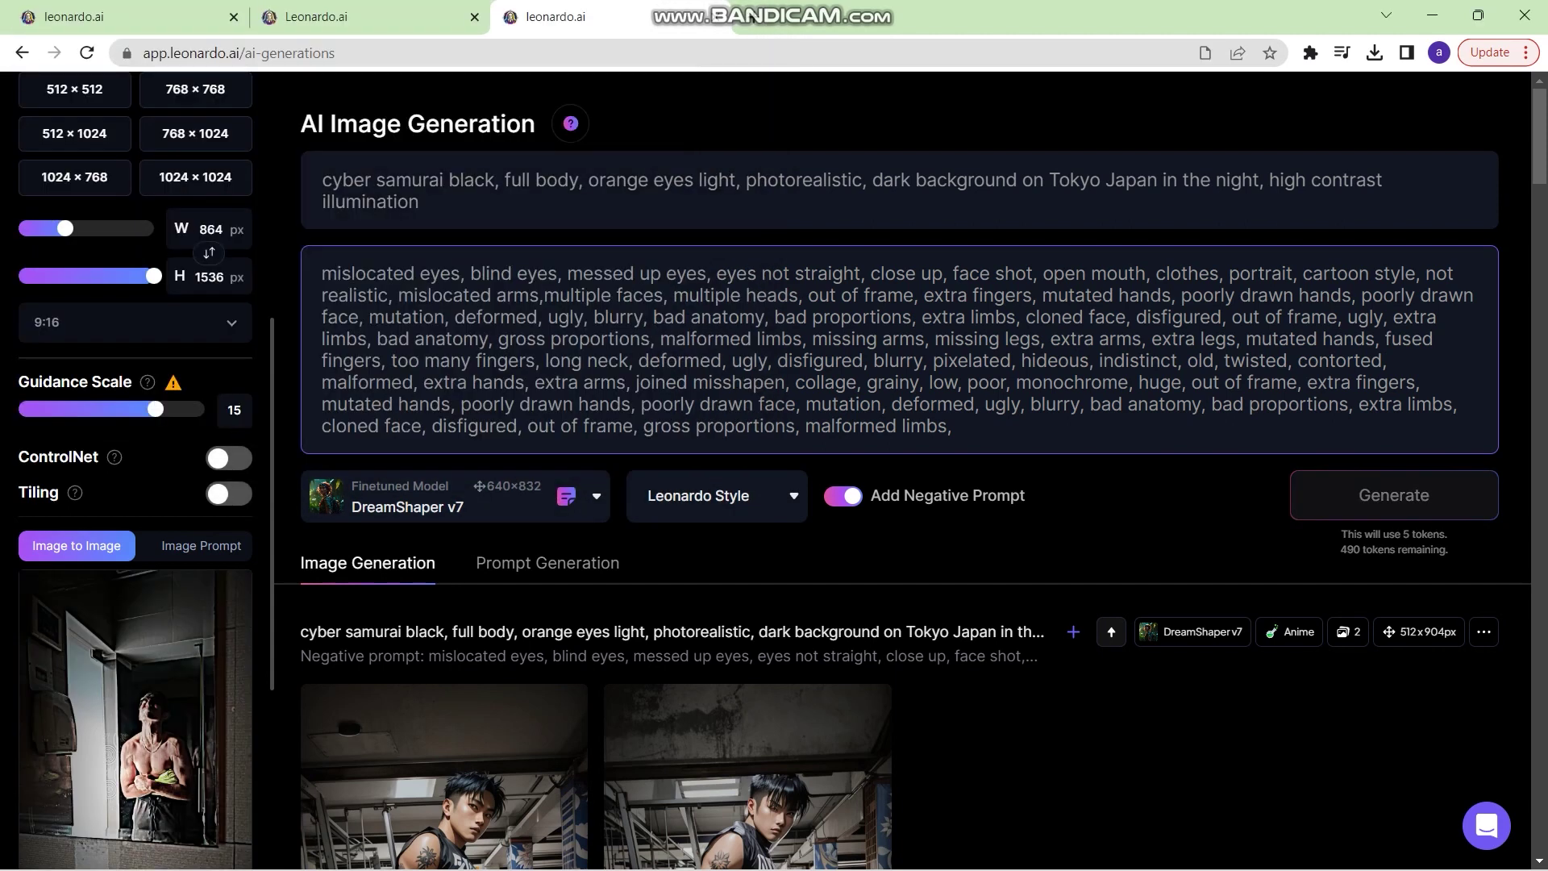
scroll(136, 467, up, 6)
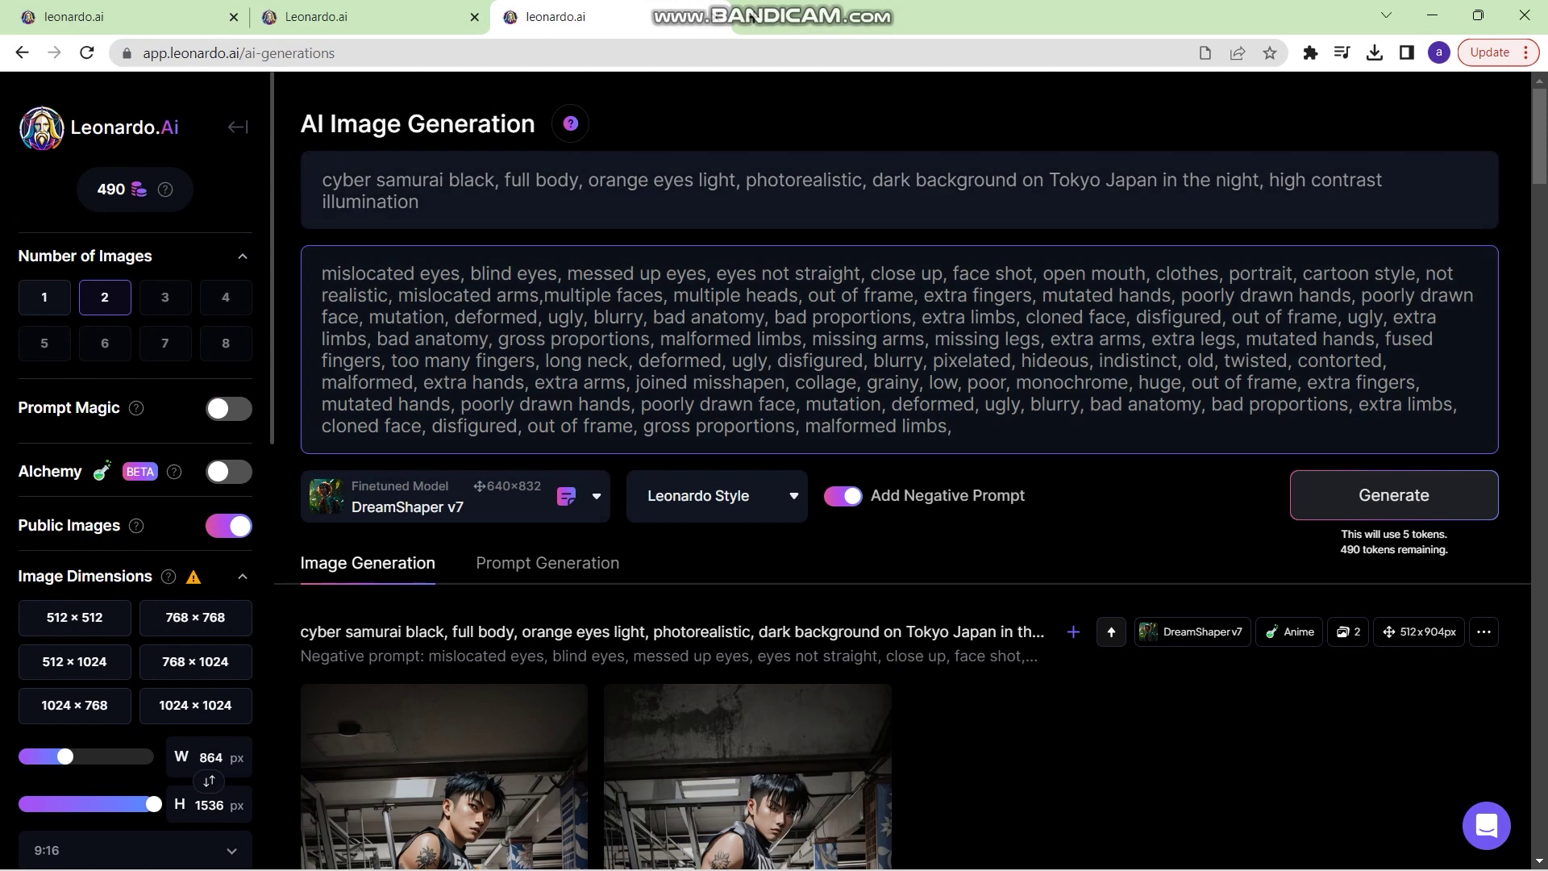
click(129, 16)
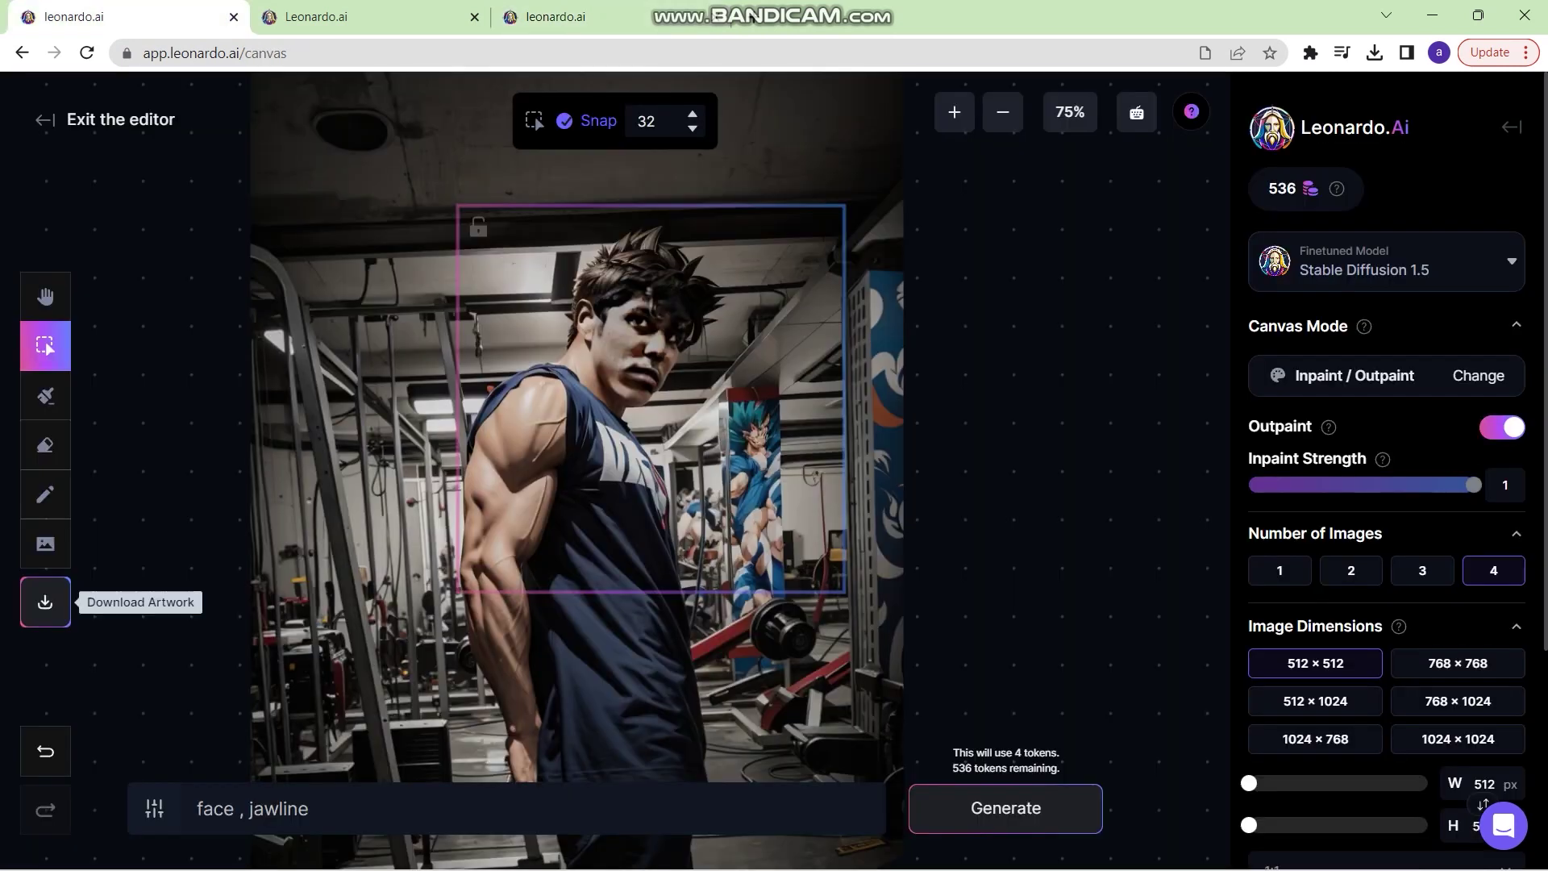
key(ctrl+3)
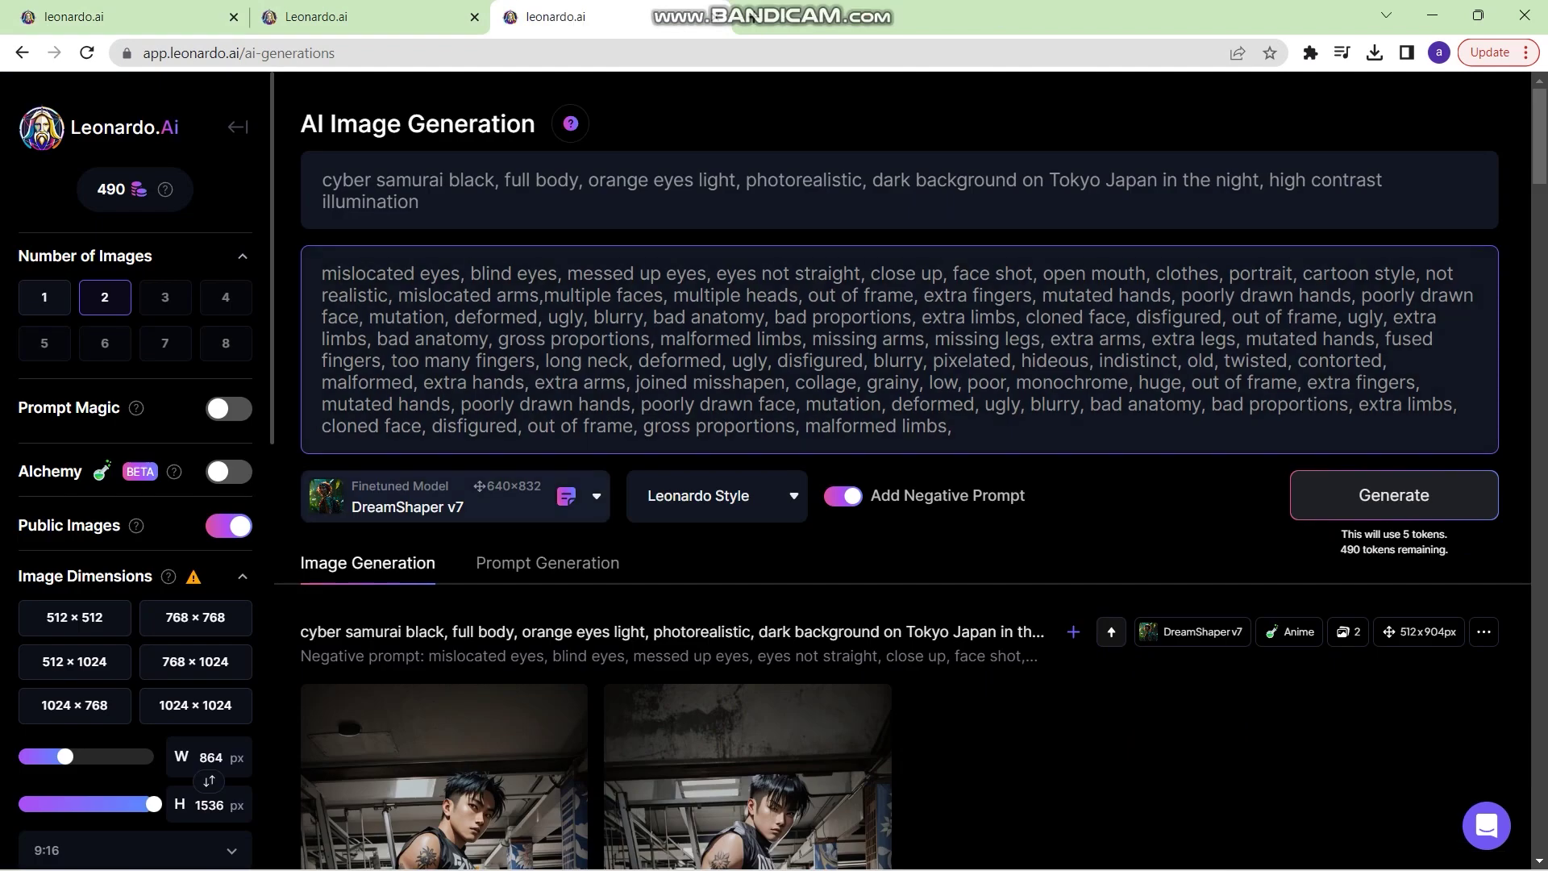
Generate two images from the cyber samurai prompt with the DreamShaper v6 model and view the second result
click(454, 495)
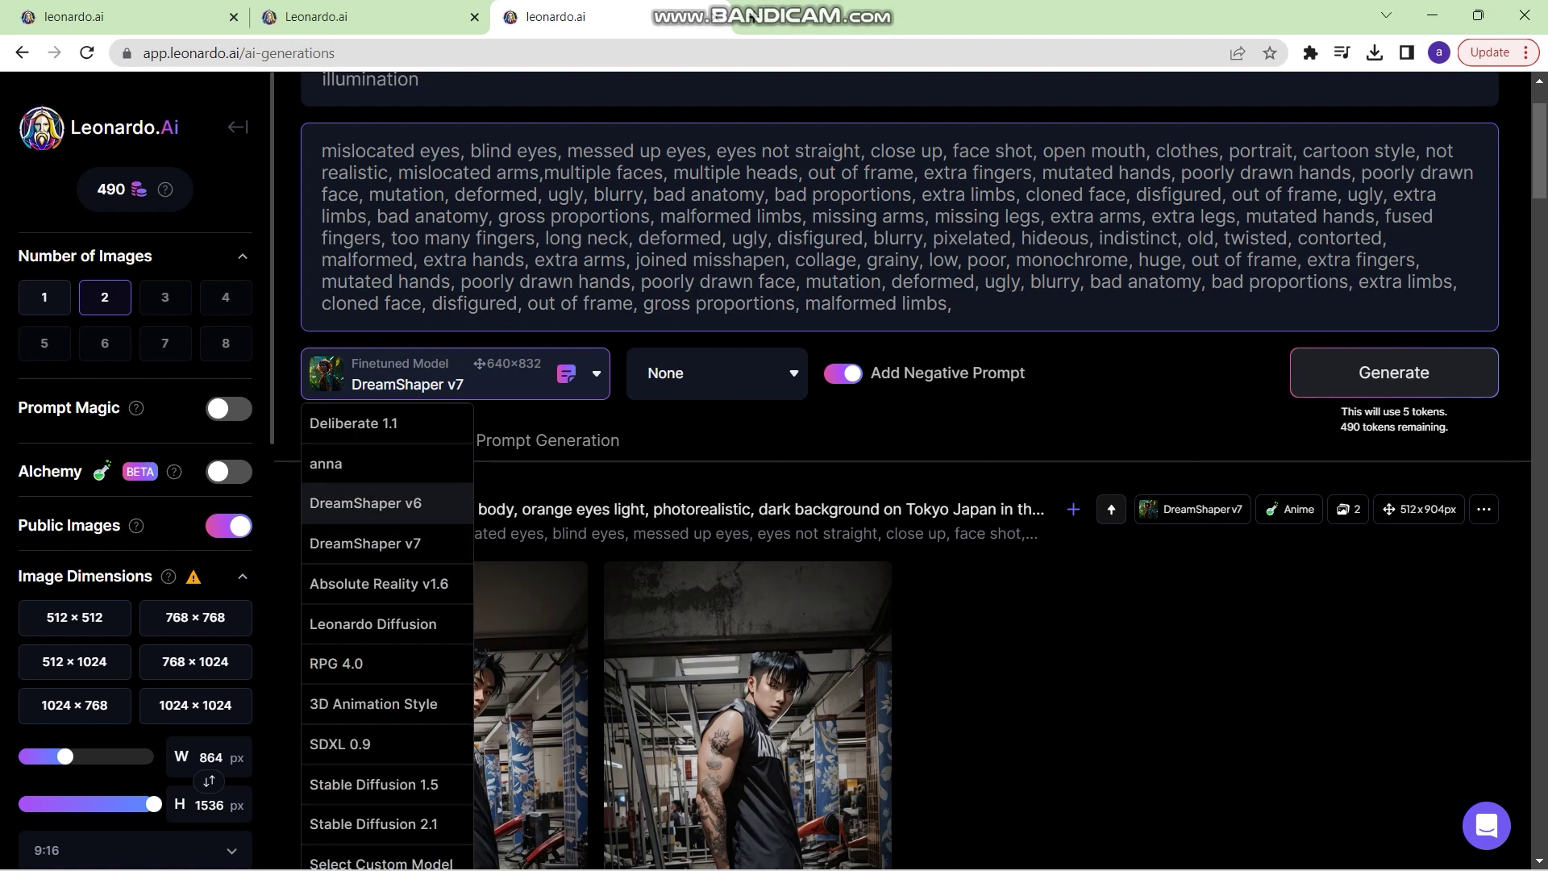
click(367, 503)
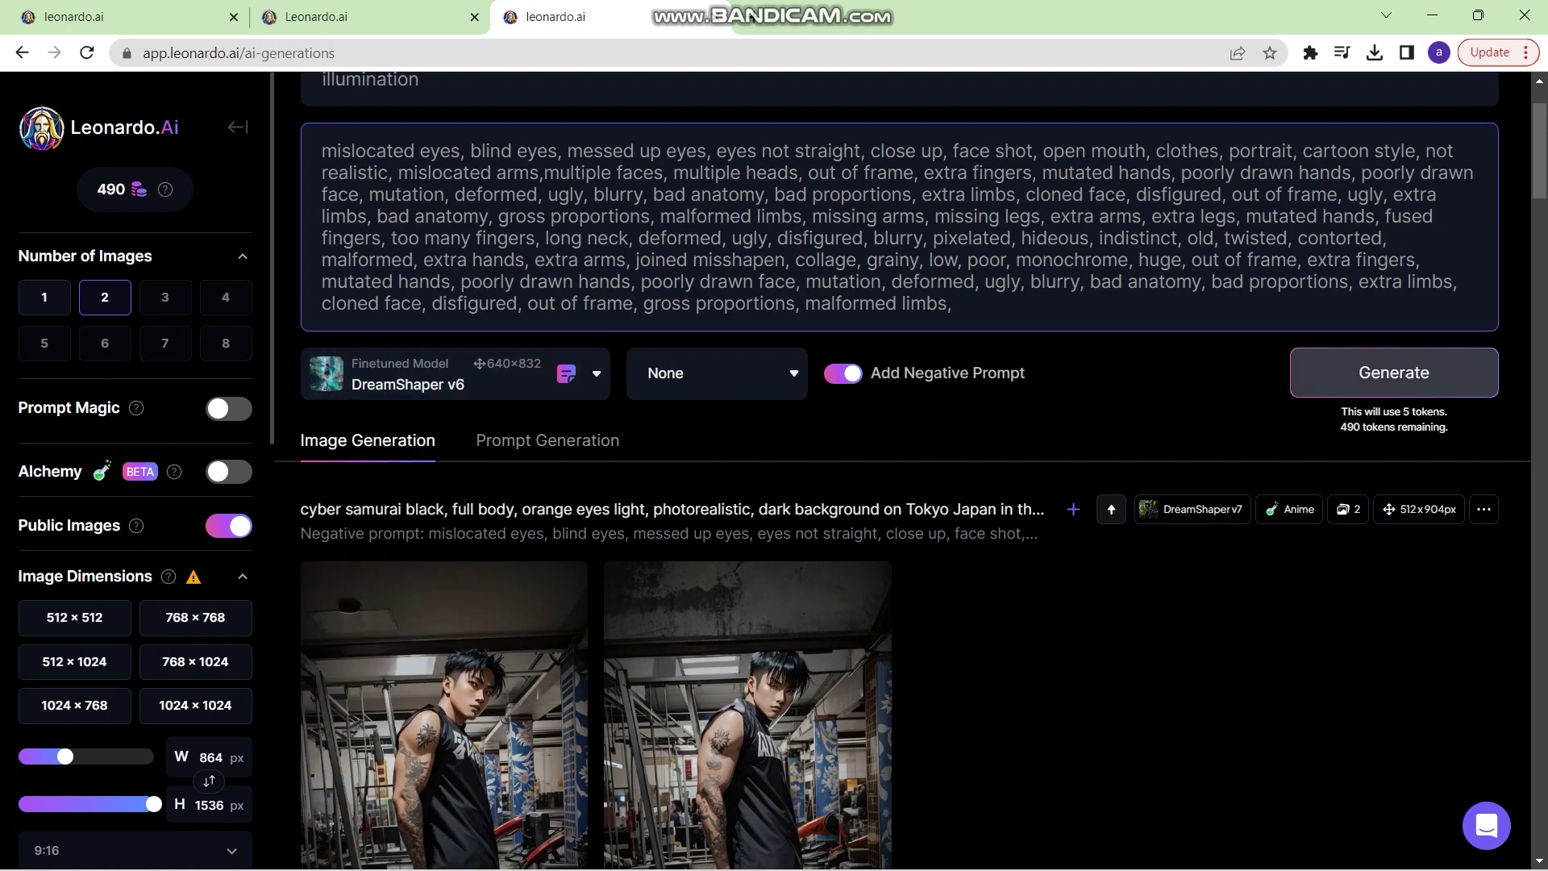
click(1394, 372)
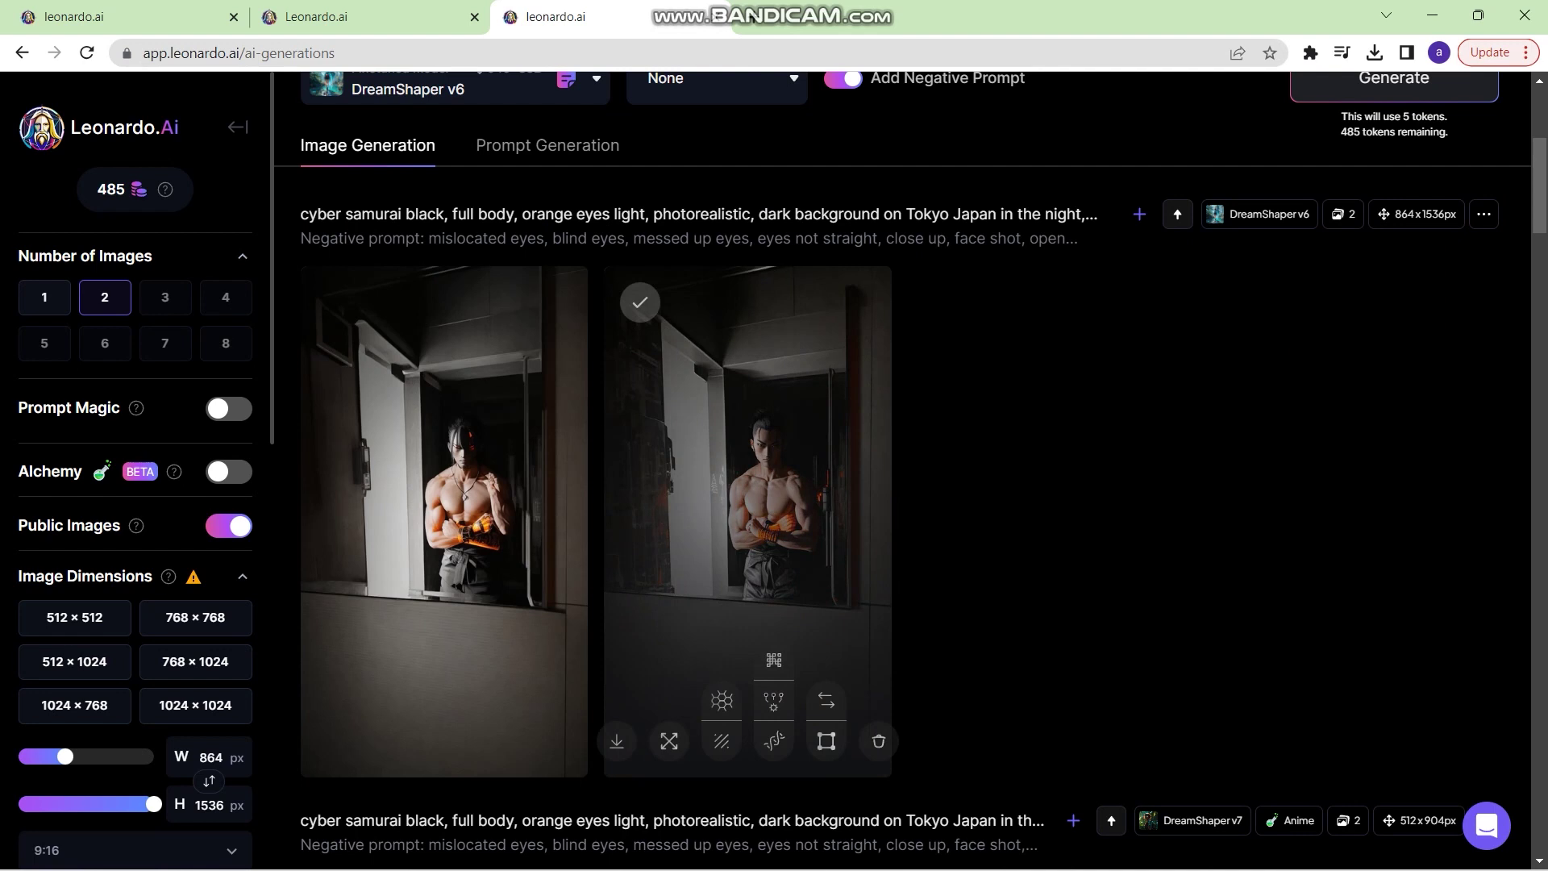
click(747, 516)
key(Escape)
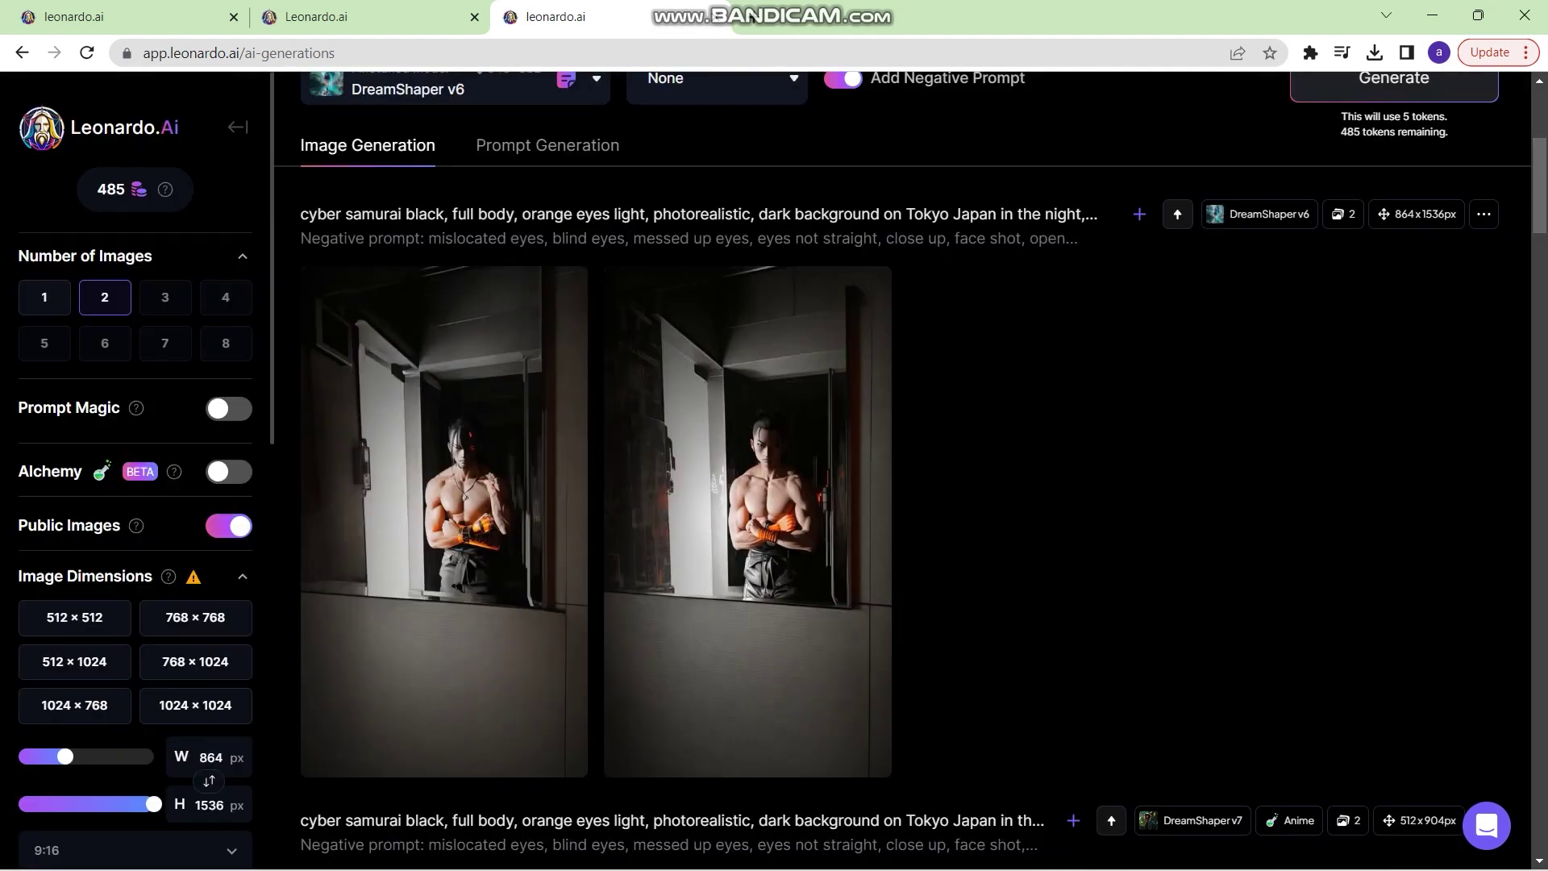
Reuse the prompt "dragob ball Z goku standing flexing , looking strong , realistiv , photorealistic , trending on art station" from an earlier generation
scroll(698, 468, down, 3)
scroll(698, 468, down, 20)
scroll(697, 467, down, 13)
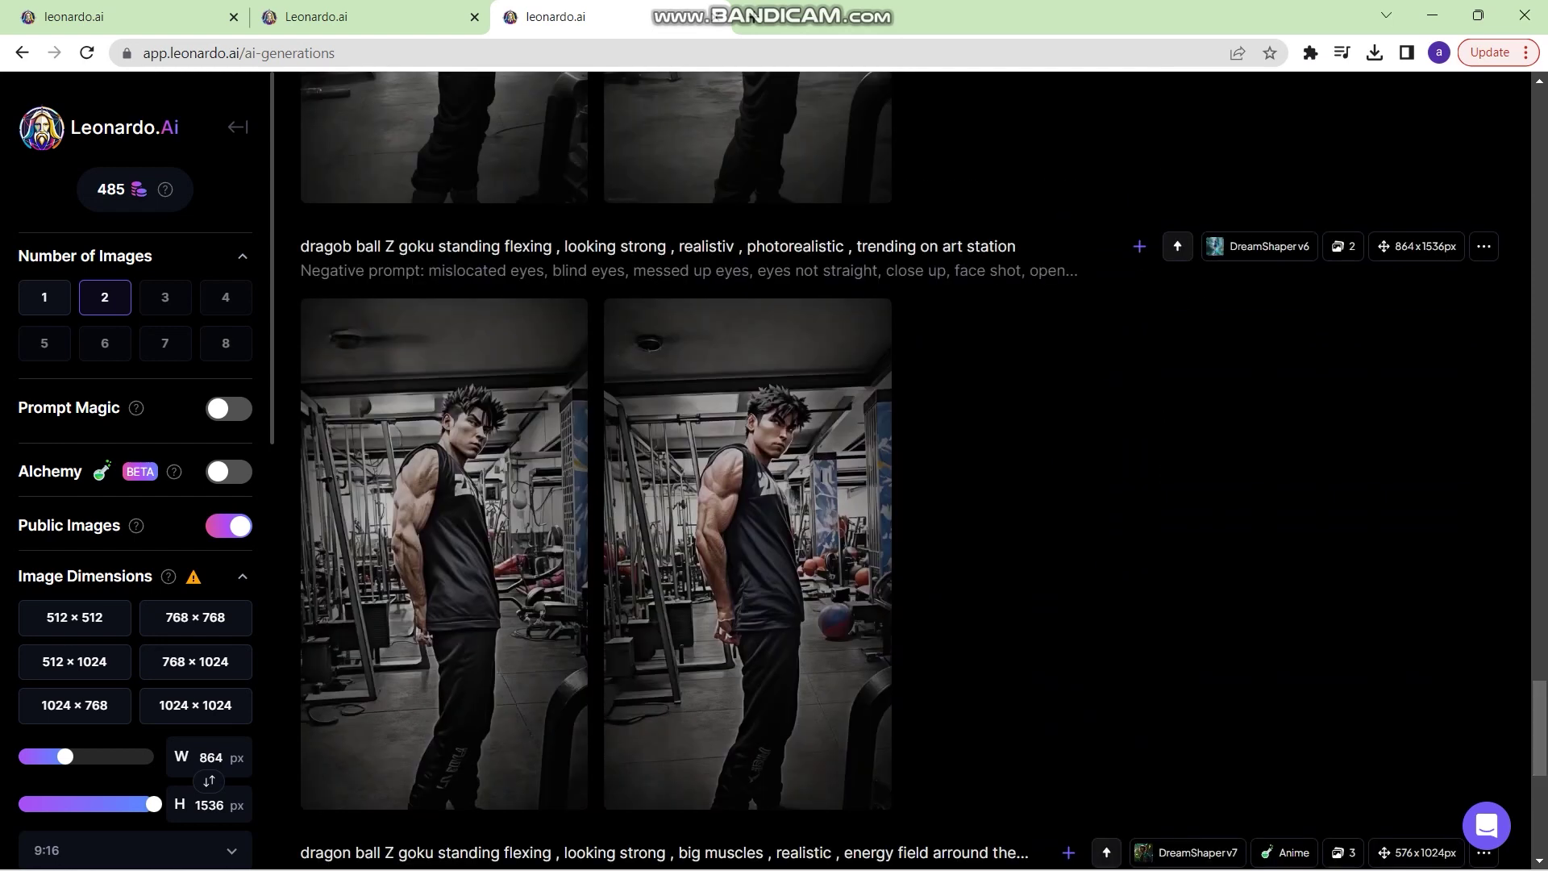
scroll(1177, 246, down, 1)
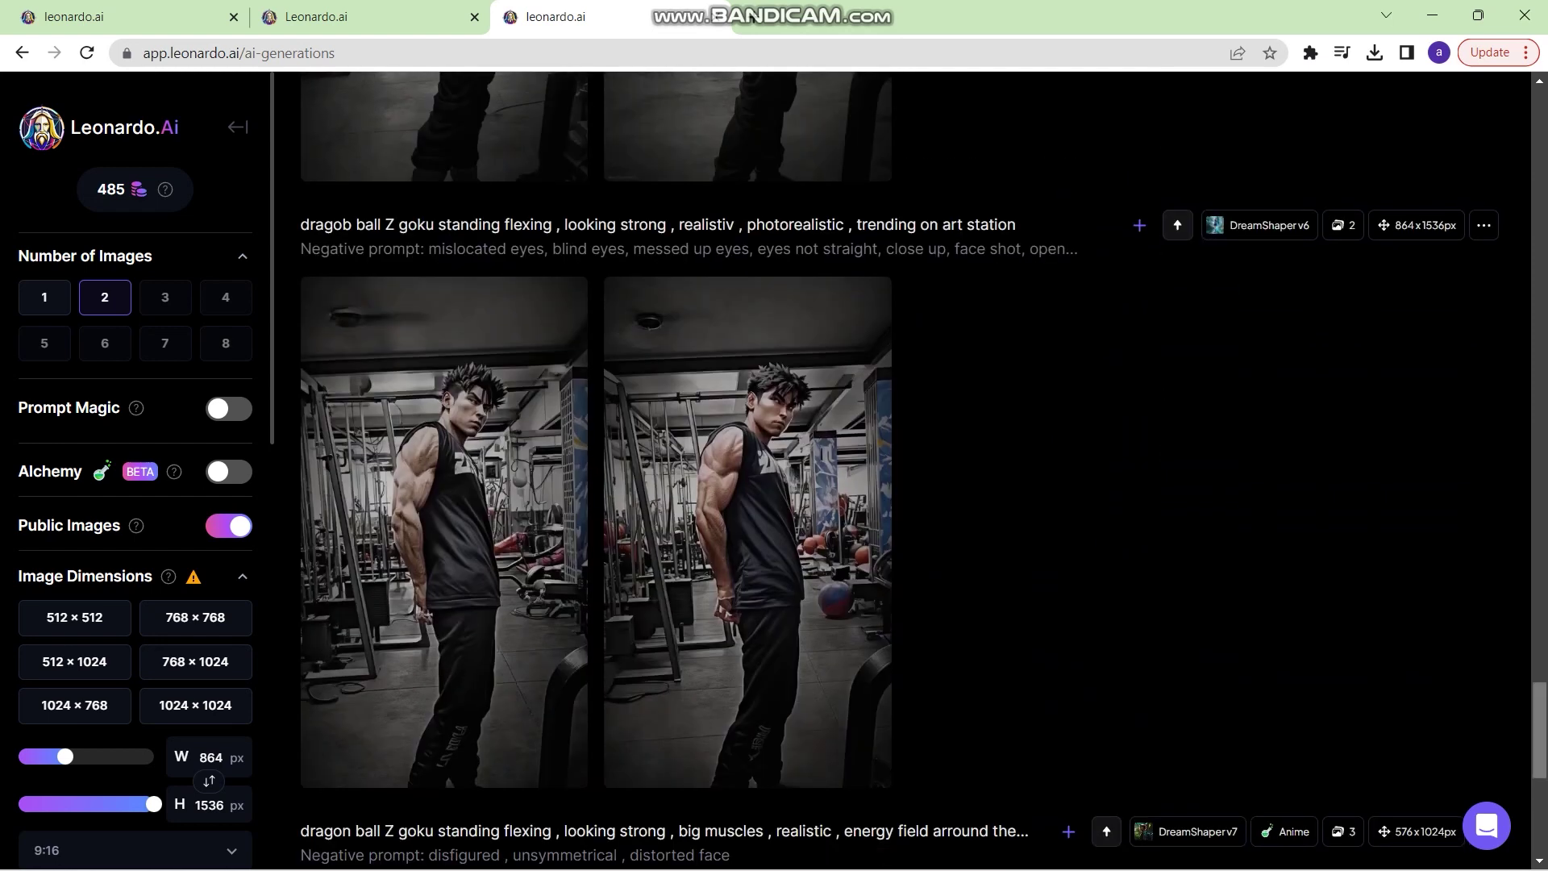
drag(1539, 729, 1538, 199)
scroll(924, 468, up, 6)
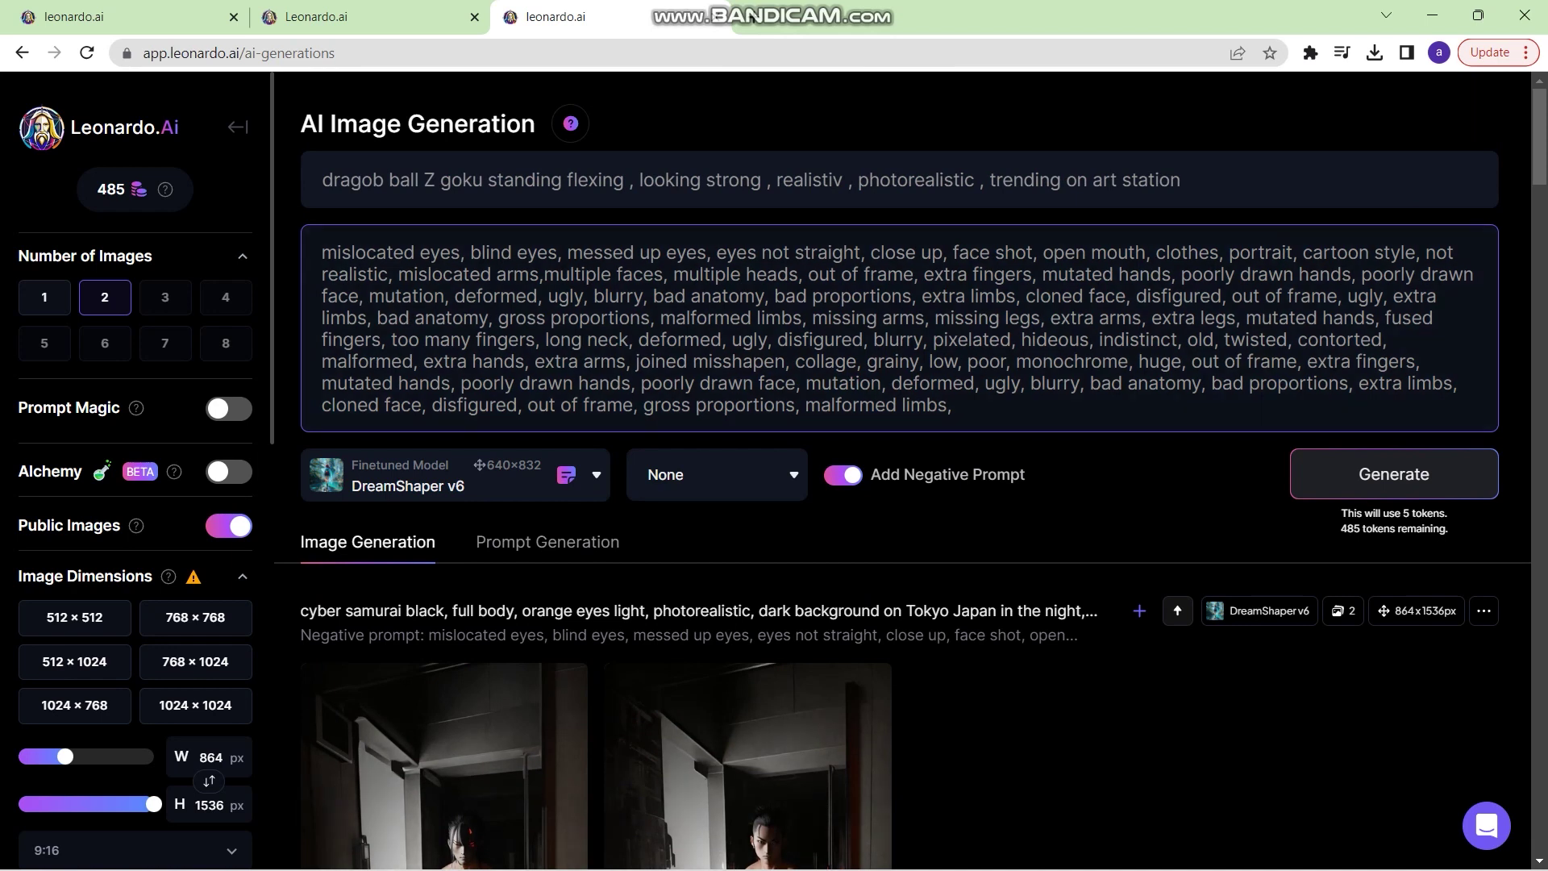
Change the finetuned model to DreamShaper v7
scroll(455, 373, down, 1)
click(456, 374)
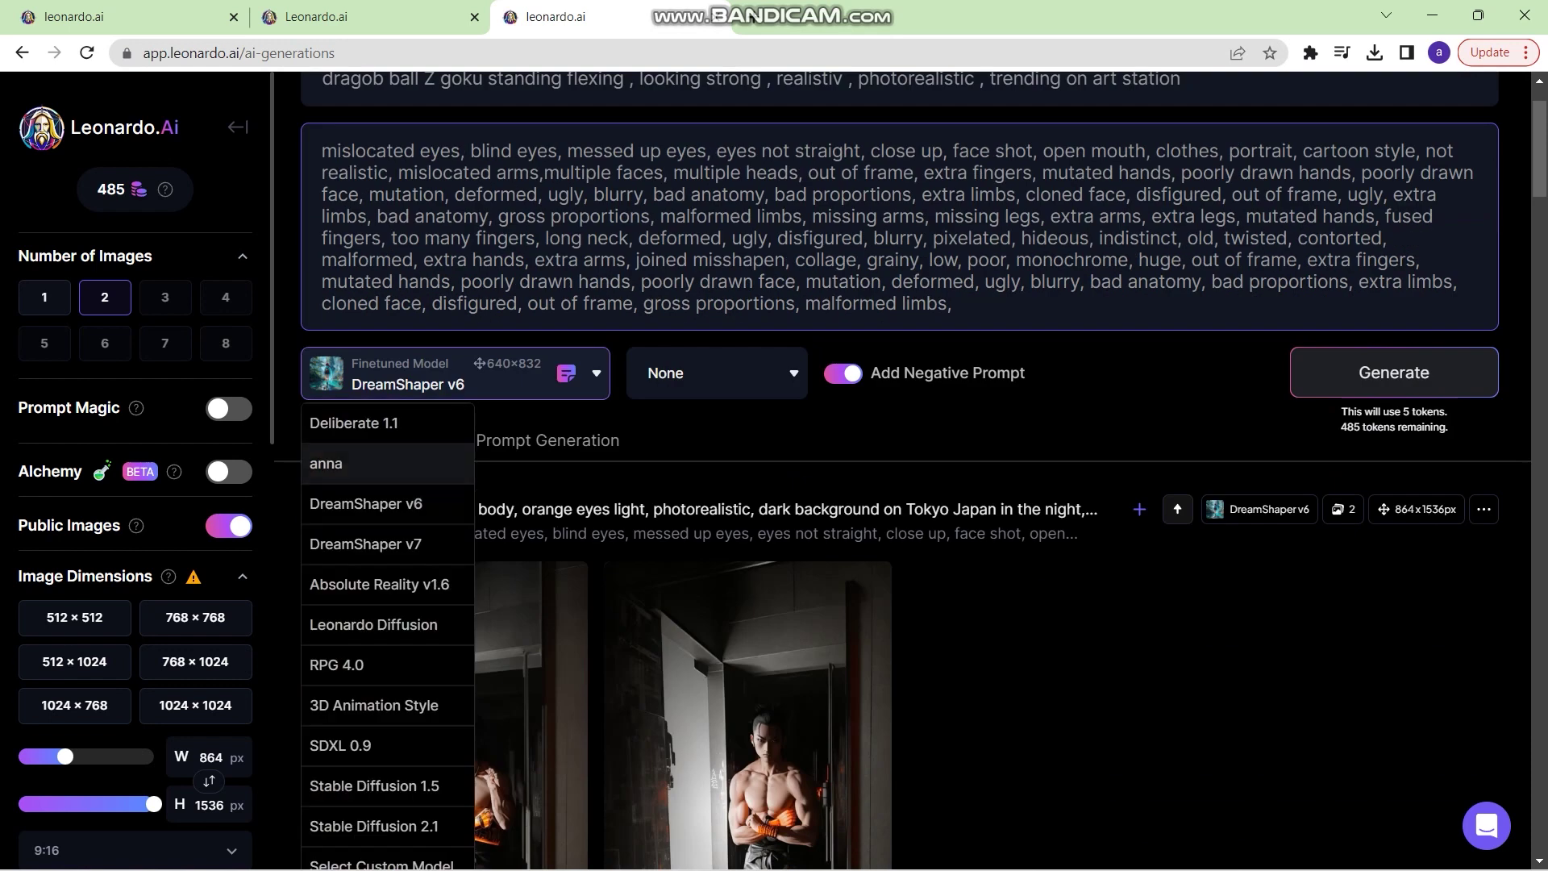
click(365, 543)
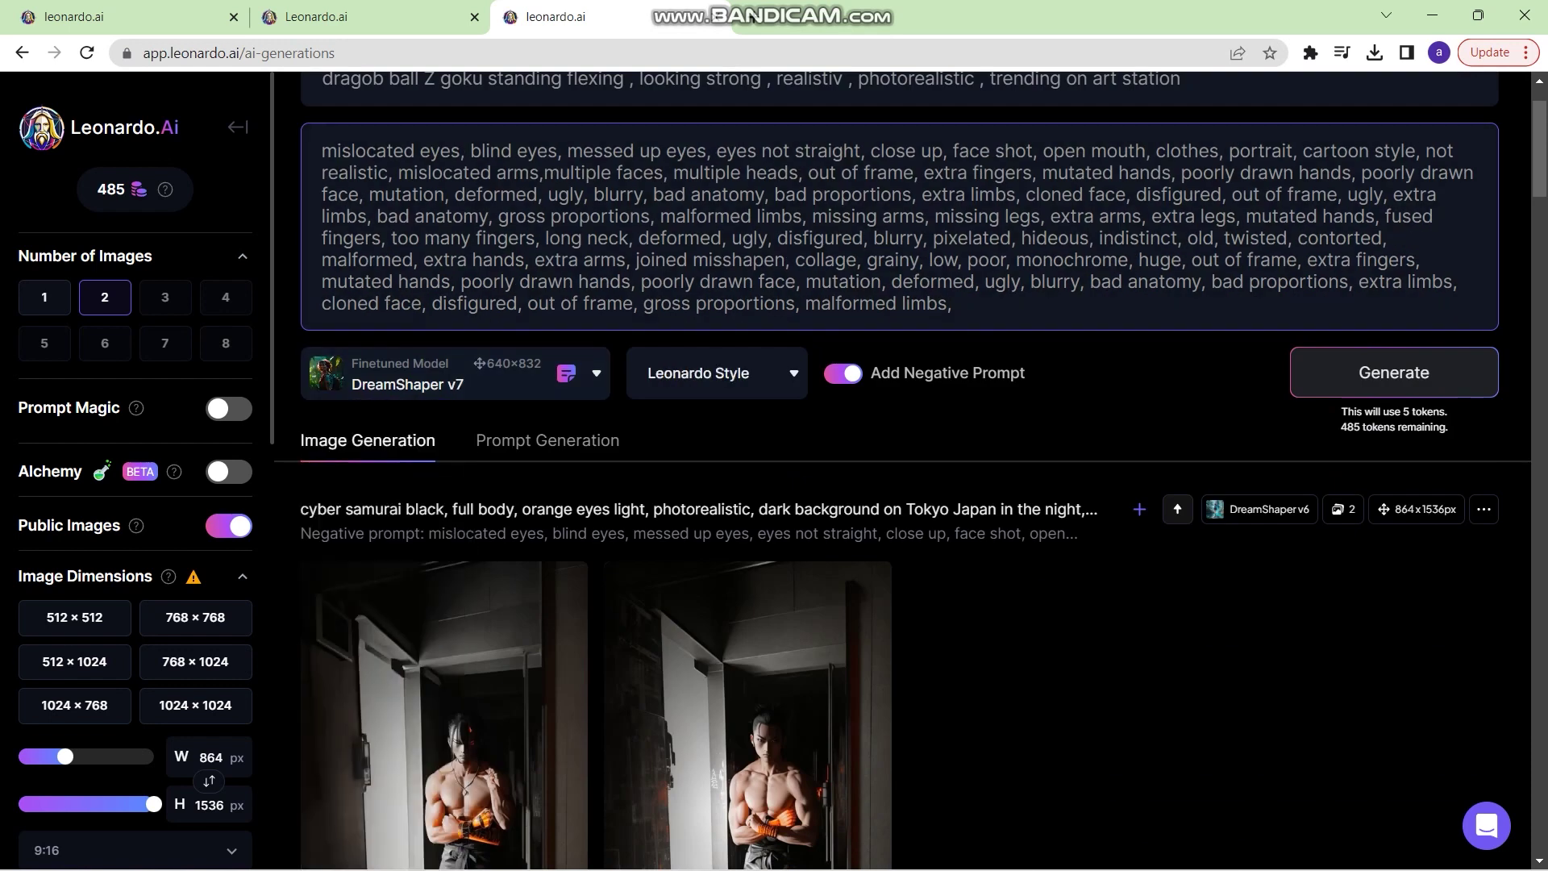
scroll(902, 468, up, 1)
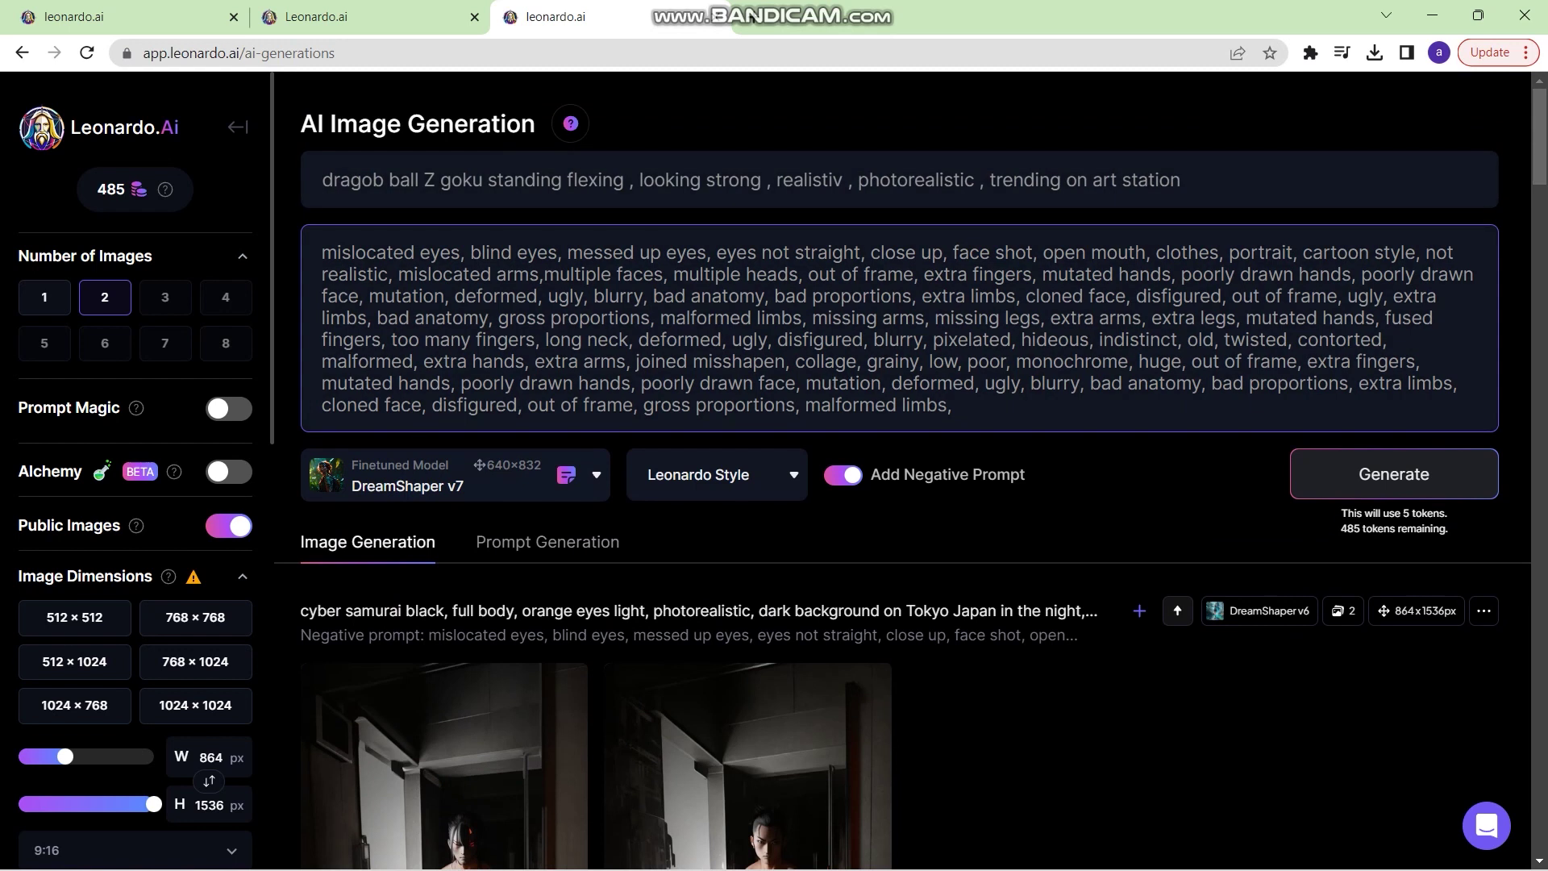
Set the input image's Init Strength to 0.43 and generate the Goku images
scroll(136, 468, down, 8)
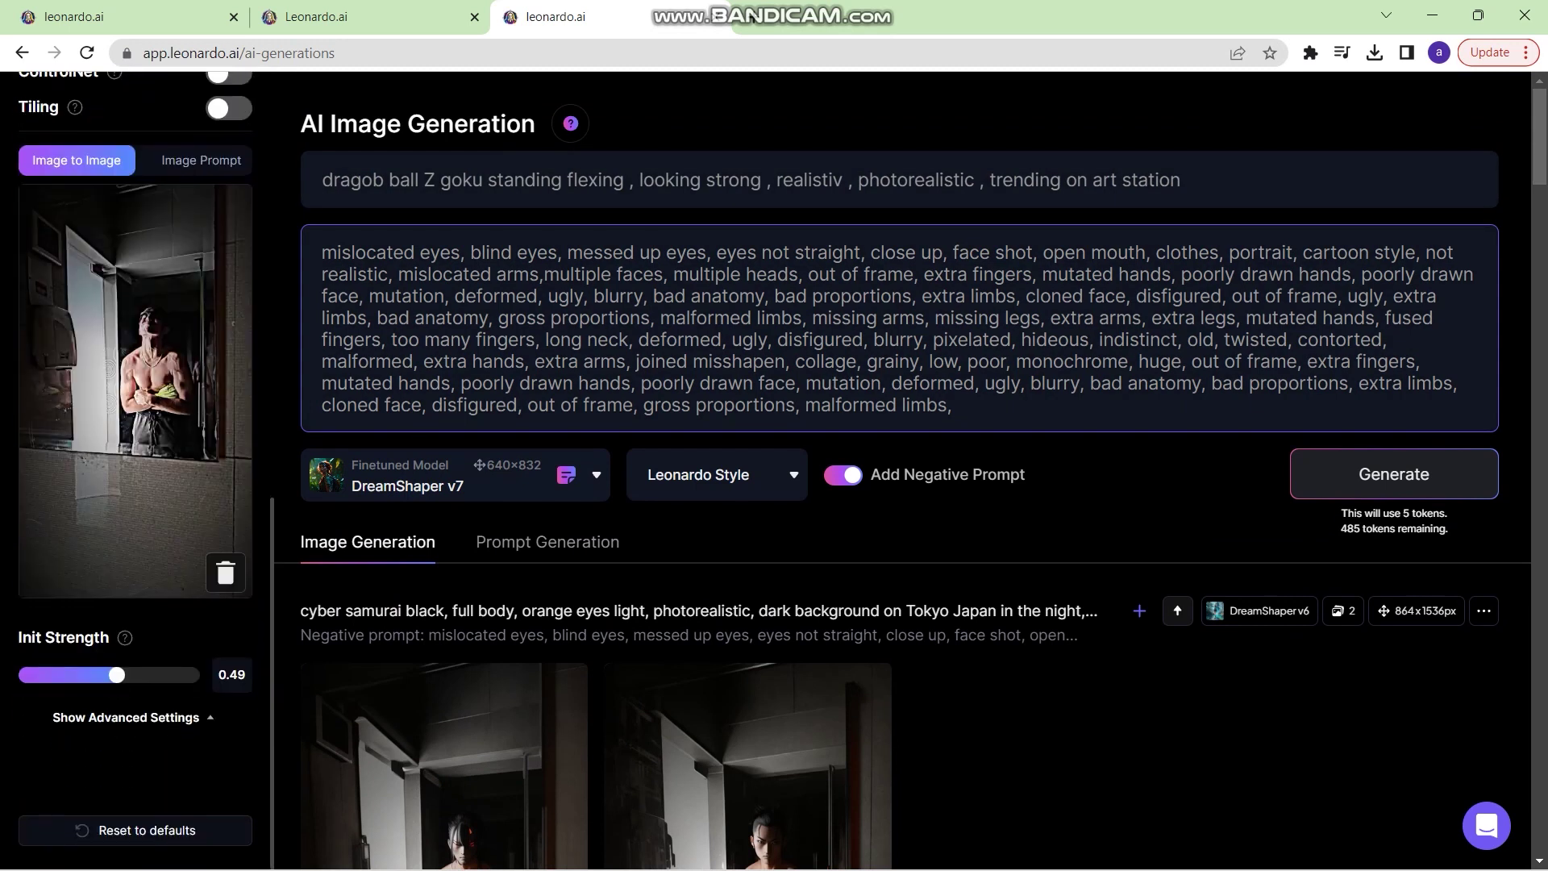
drag(116, 674, 105, 674)
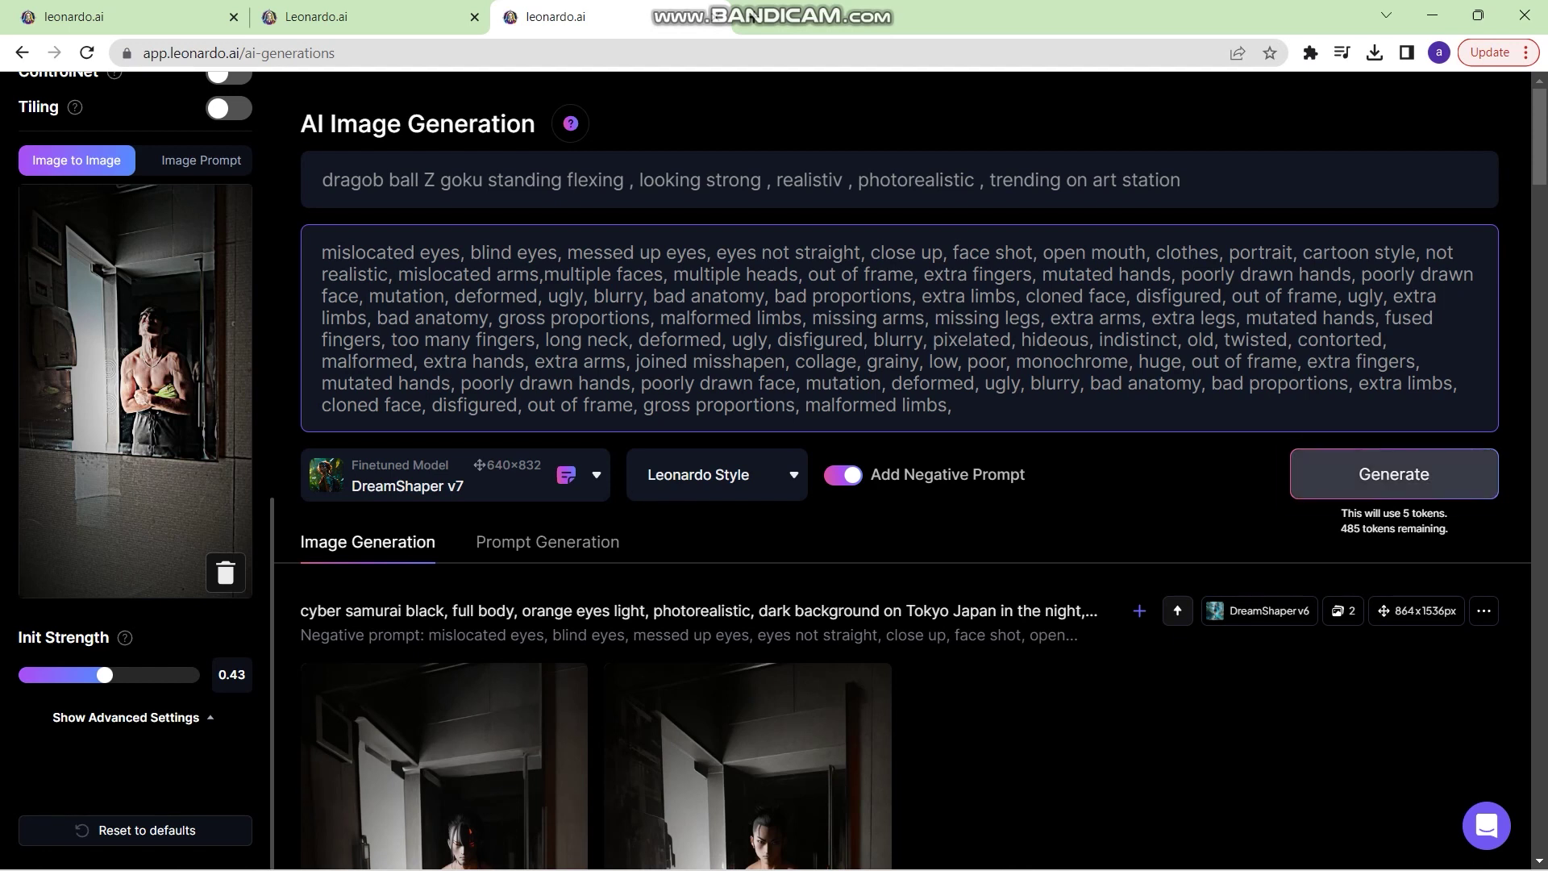
click(1394, 474)
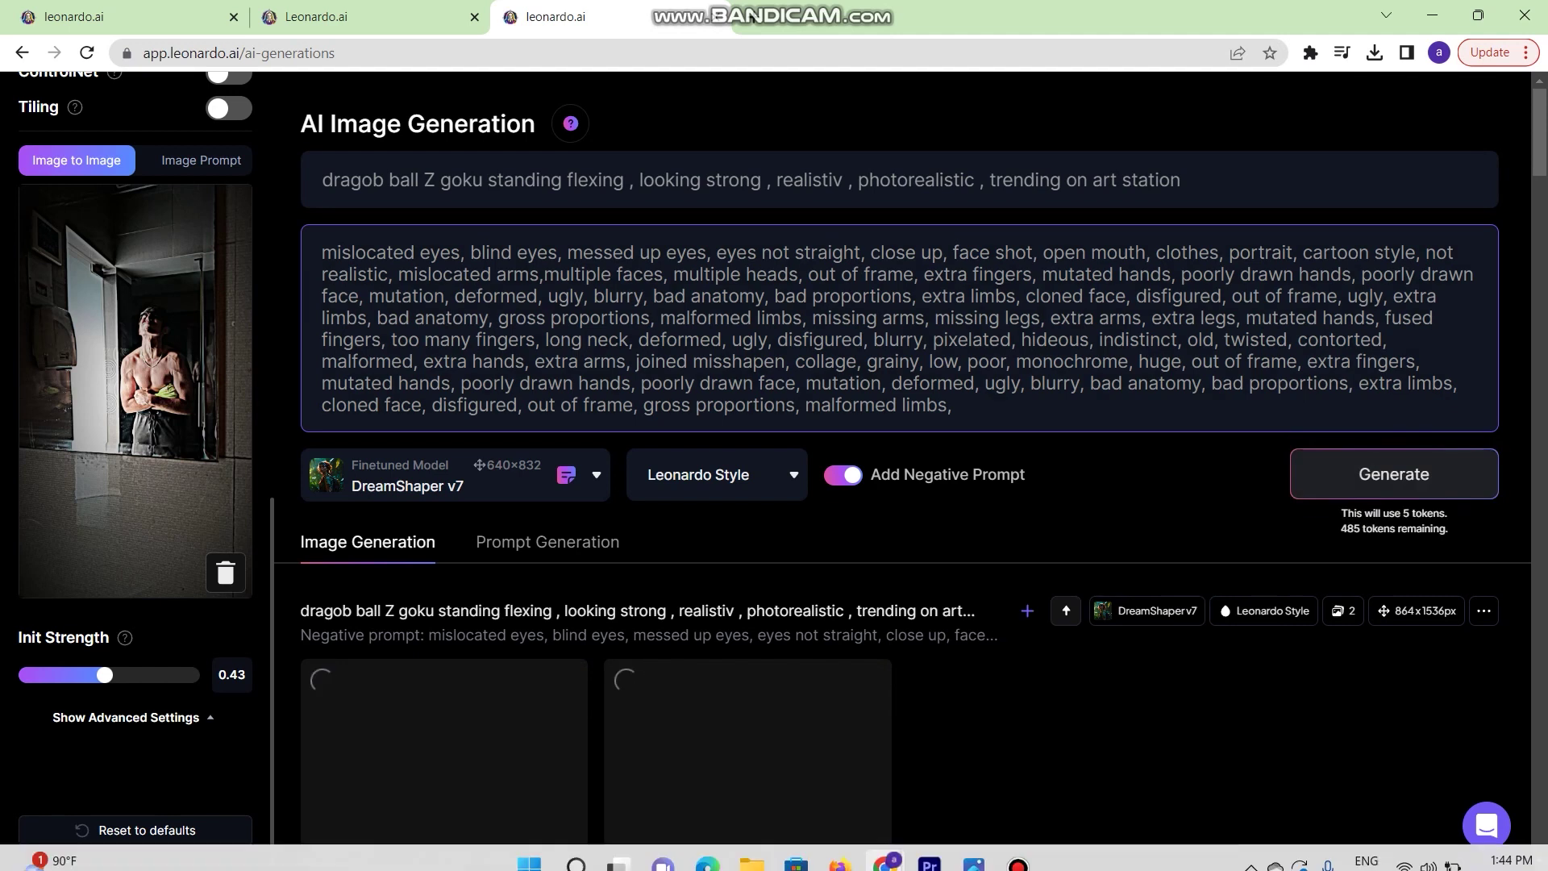
View the two newly generated Goku images enlarged, then return to the generation page
scroll(443, 476, down, 5)
click(747, 452)
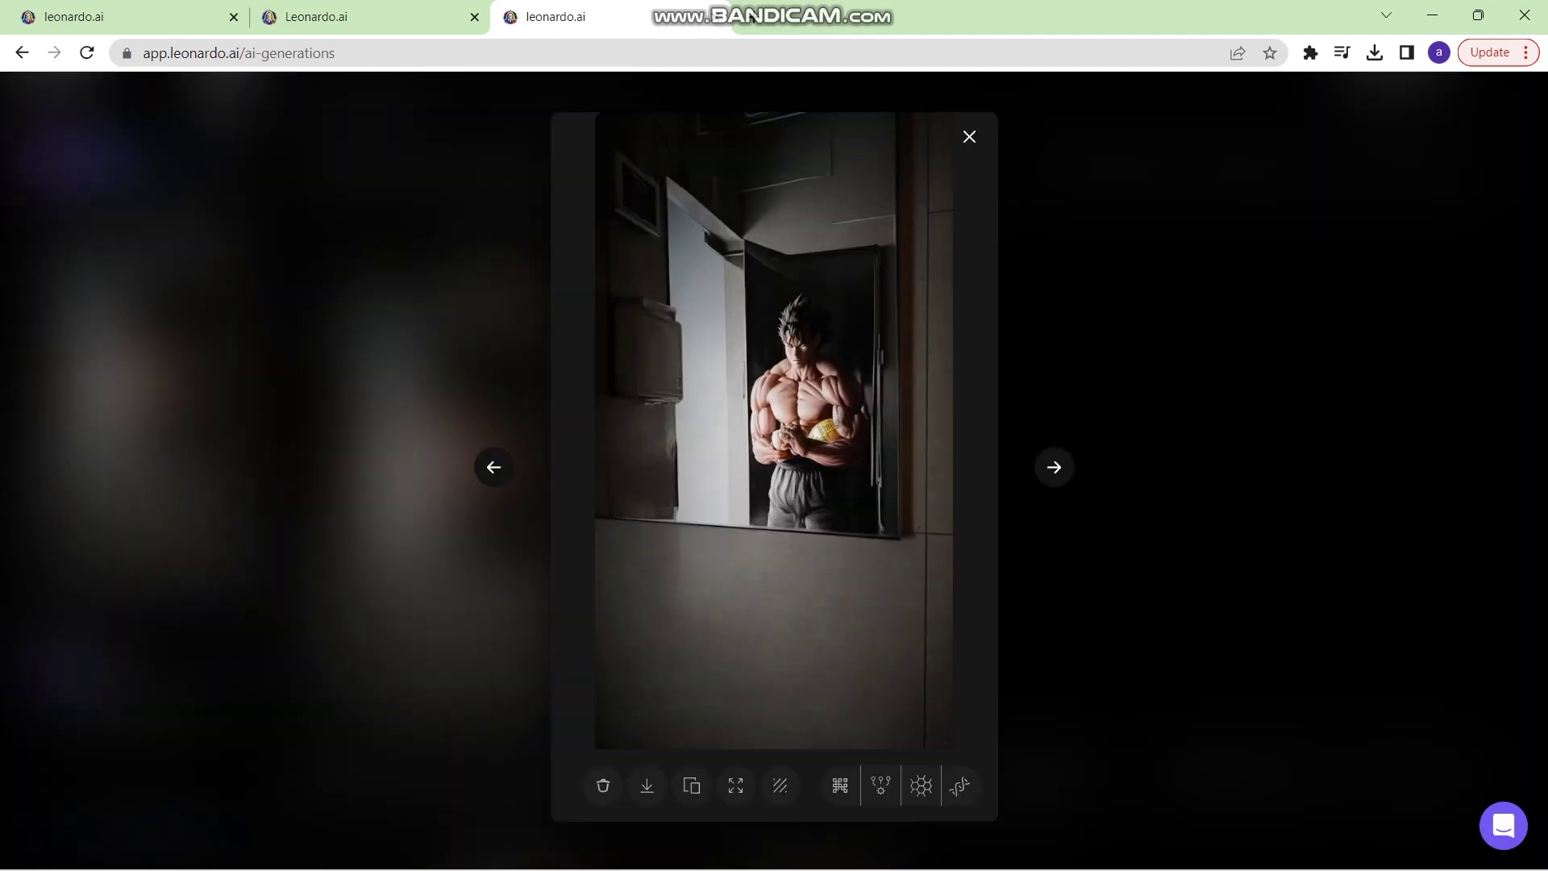
click(427, 451)
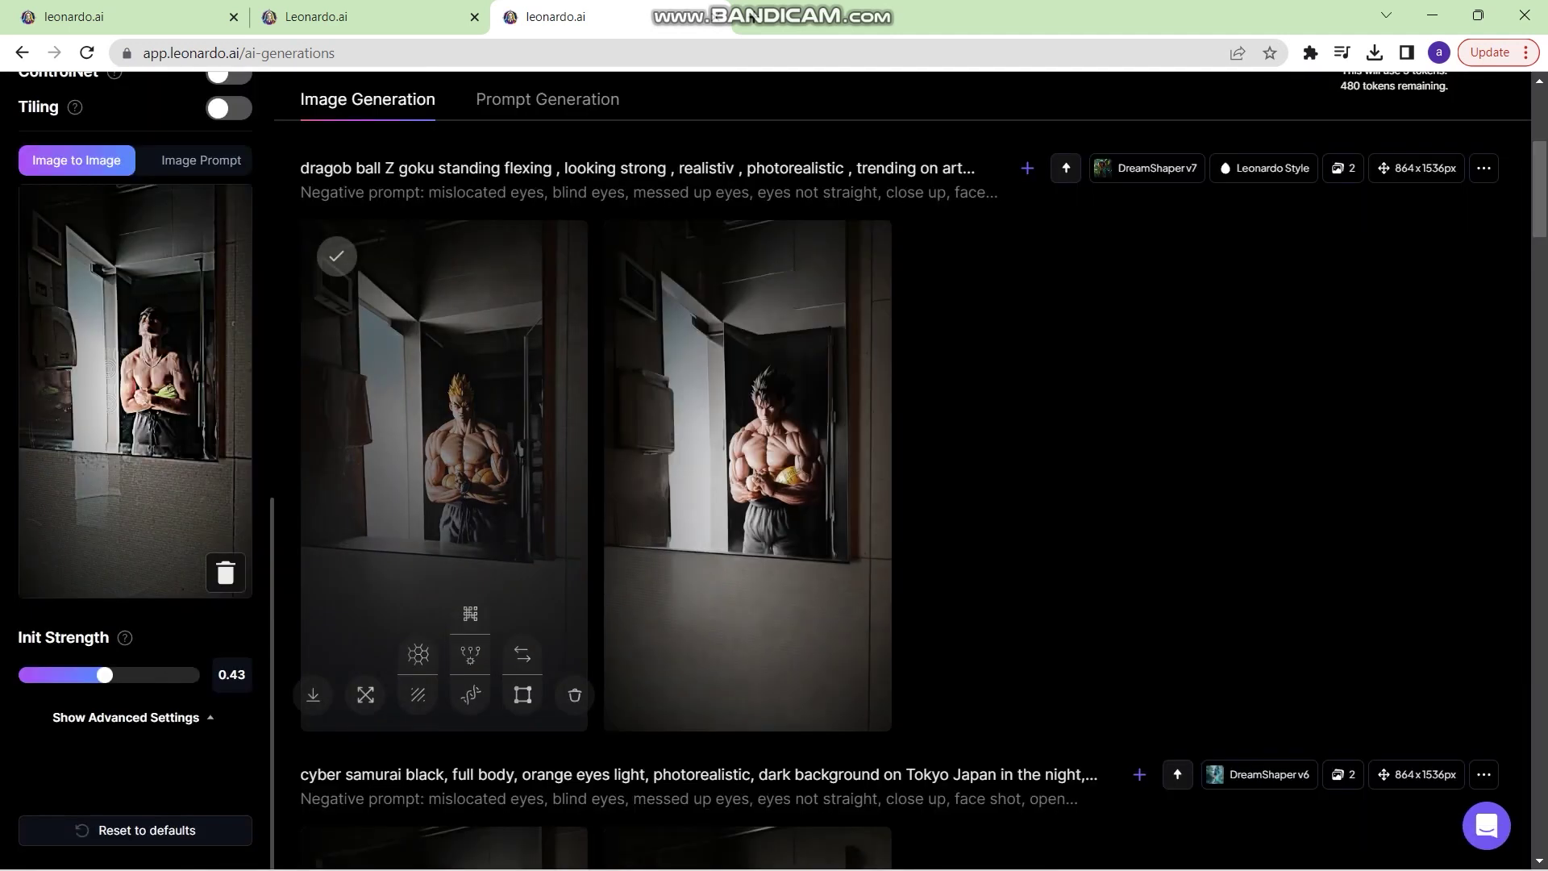
click(427, 452)
key(Escape)
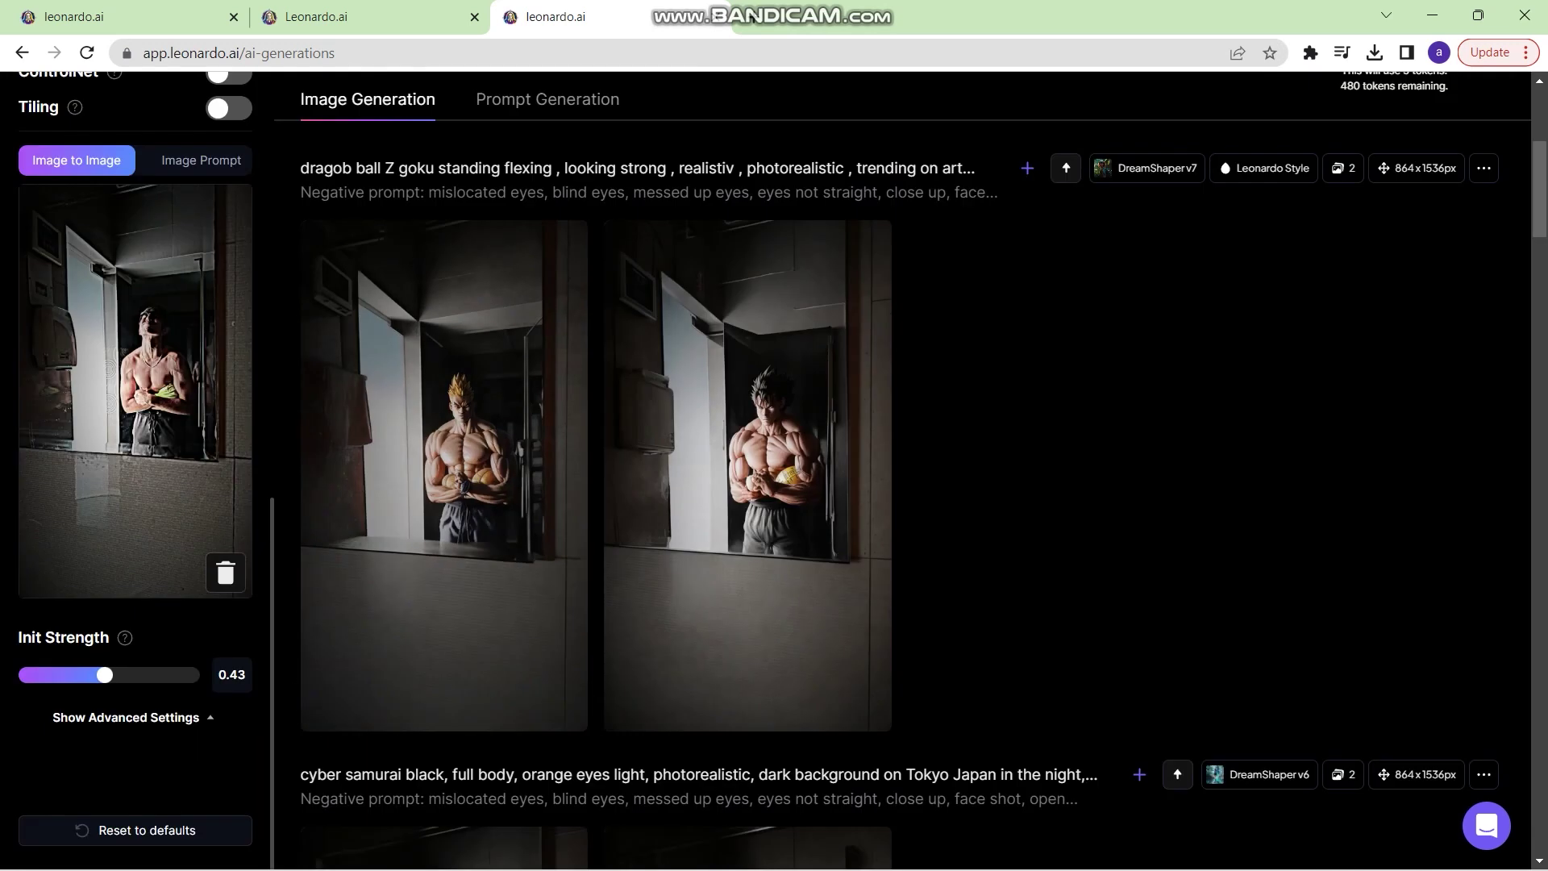
Replace the image-to-image input with the gym photo "WhatsApp Image 2023-07-30 at 12.13.34" from Downloads
click(225, 572)
click(134, 630)
click(134, 613)
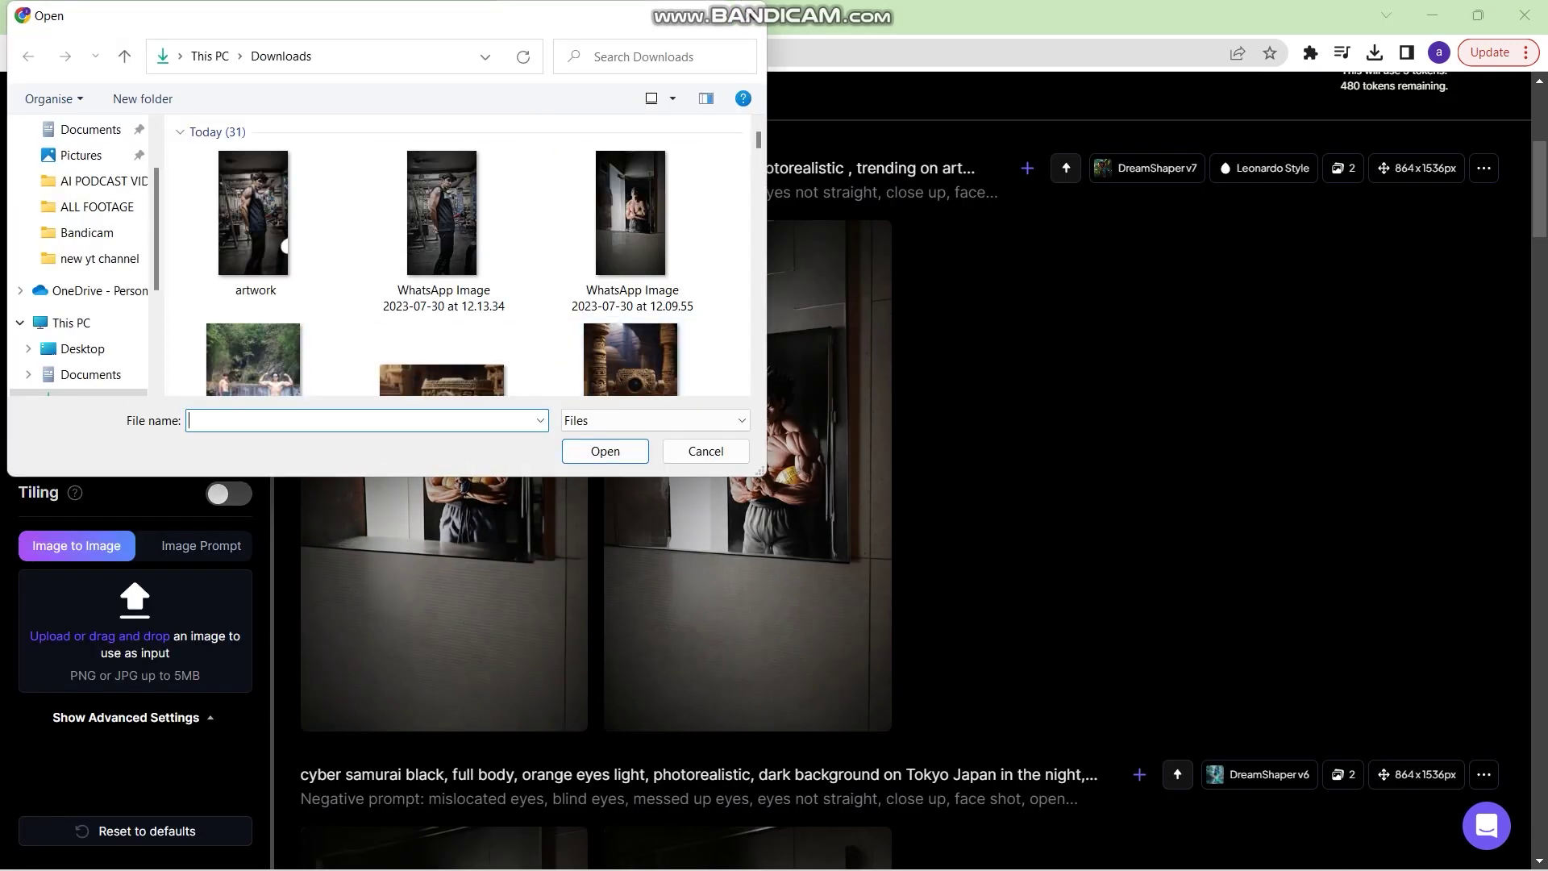
double_click(442, 214)
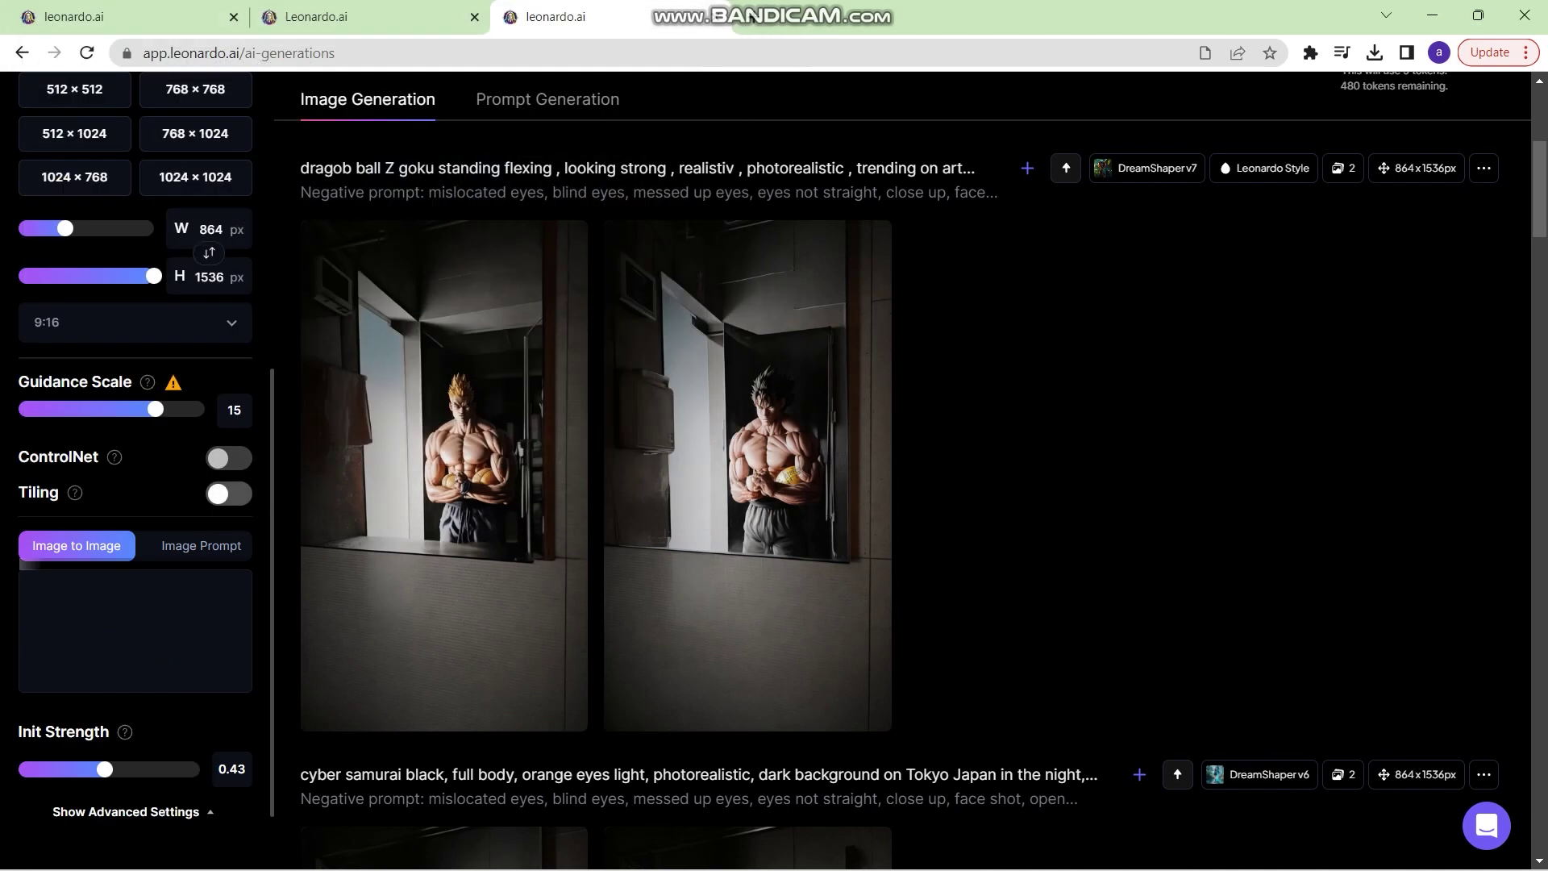
scroll(135, 565, down, 2)
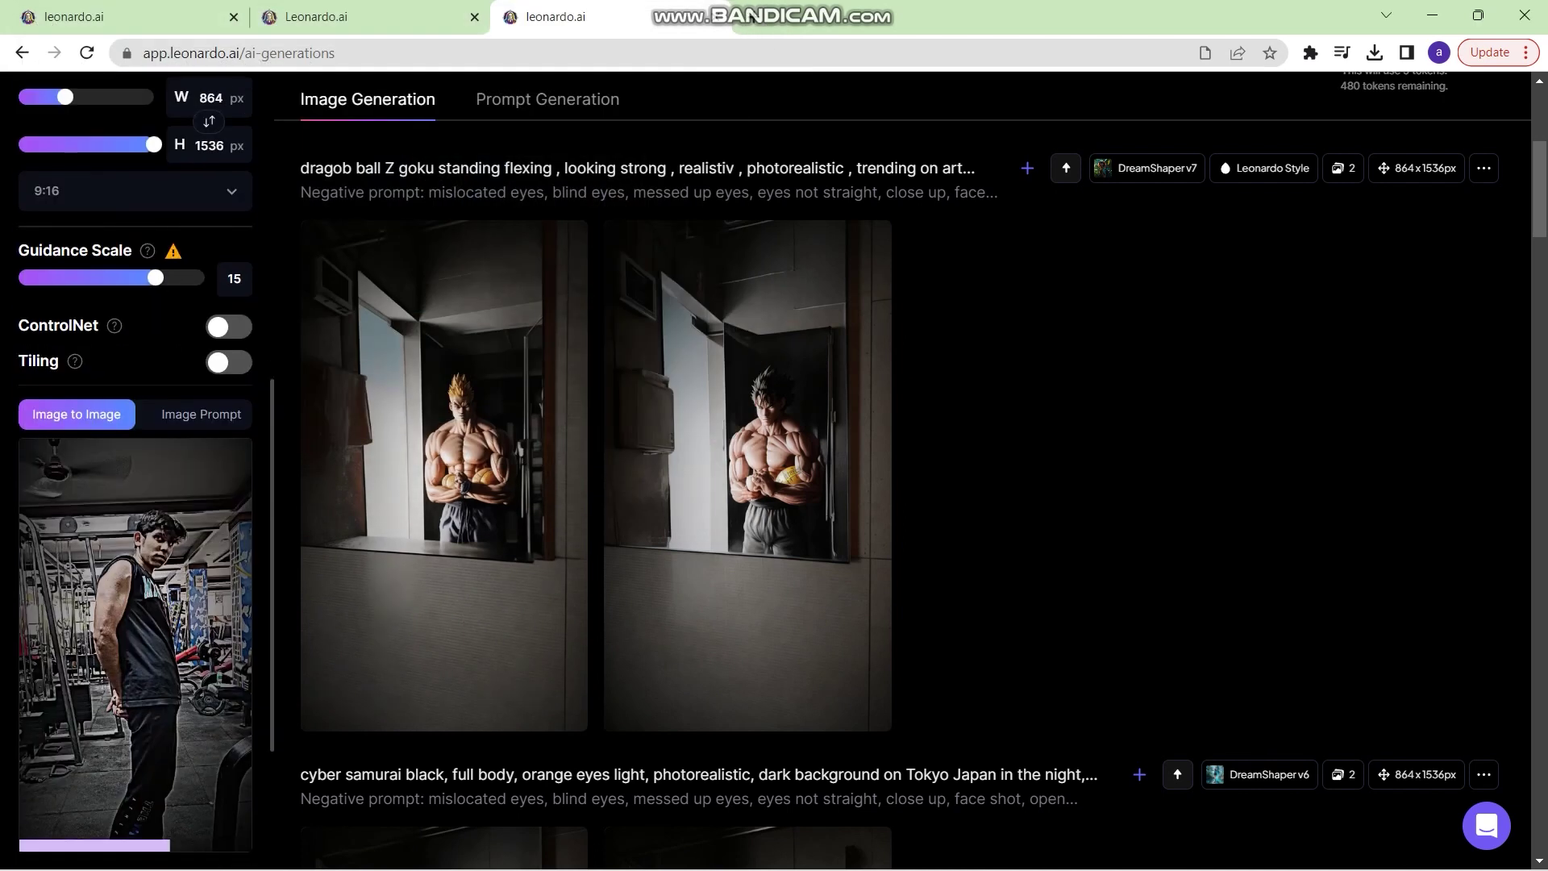
Generate Goku images from the gym photo with DreamShaper v7 and Leonardo Style, and check the results
mouse_move(1538, 189)
mouse_down()
mouse_move(1538, 151)
mouse_move(1539, 166)
mouse_up()
scroll(912, 468, down, 3)
click(1394, 237)
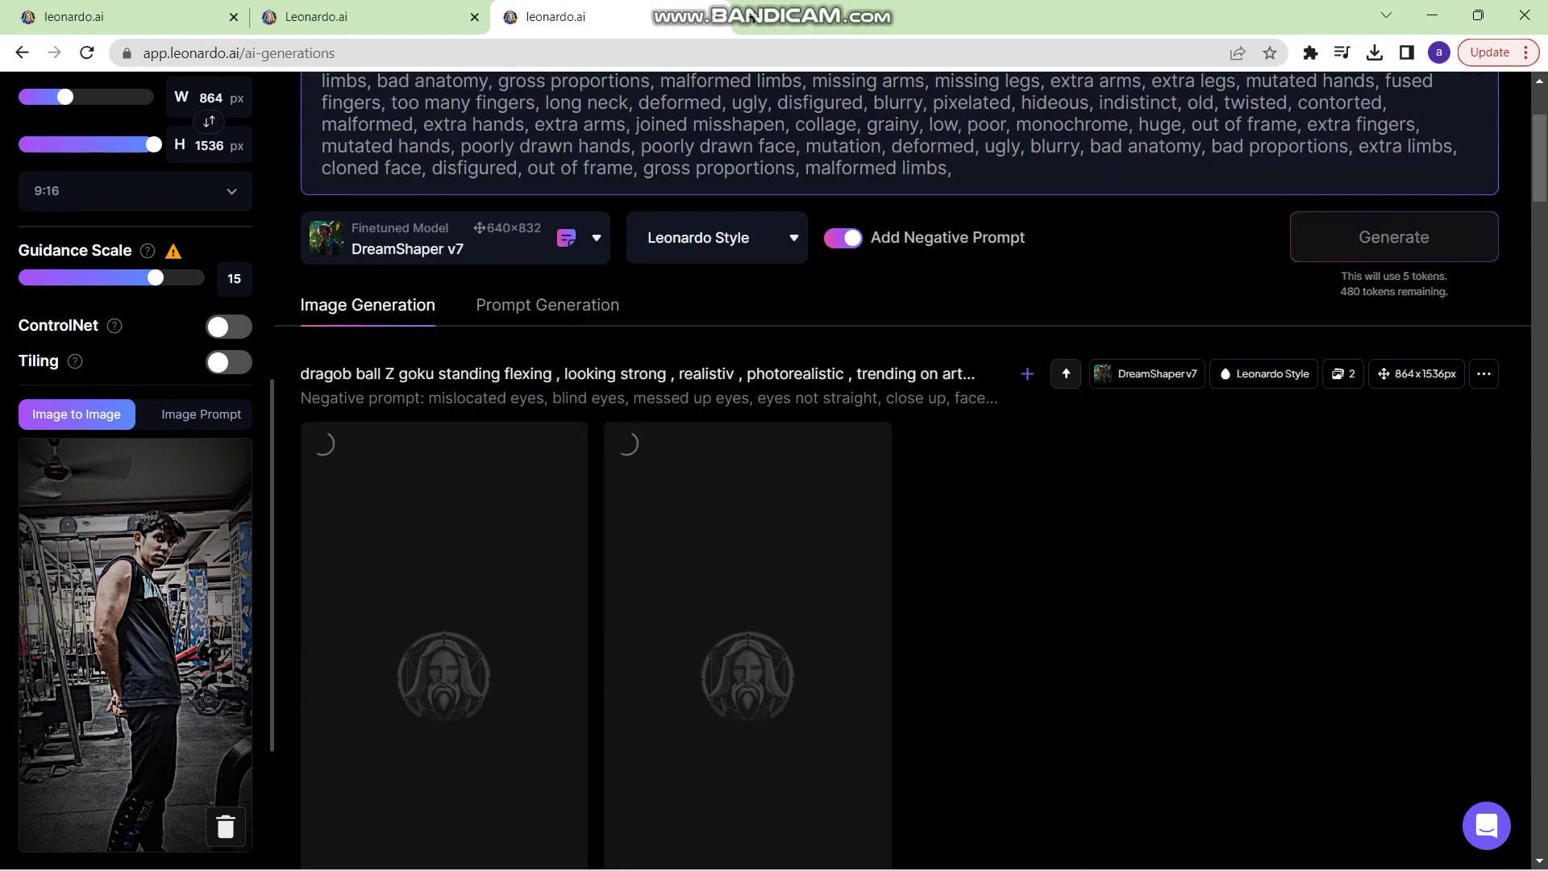
scroll(902, 471, down, 3)
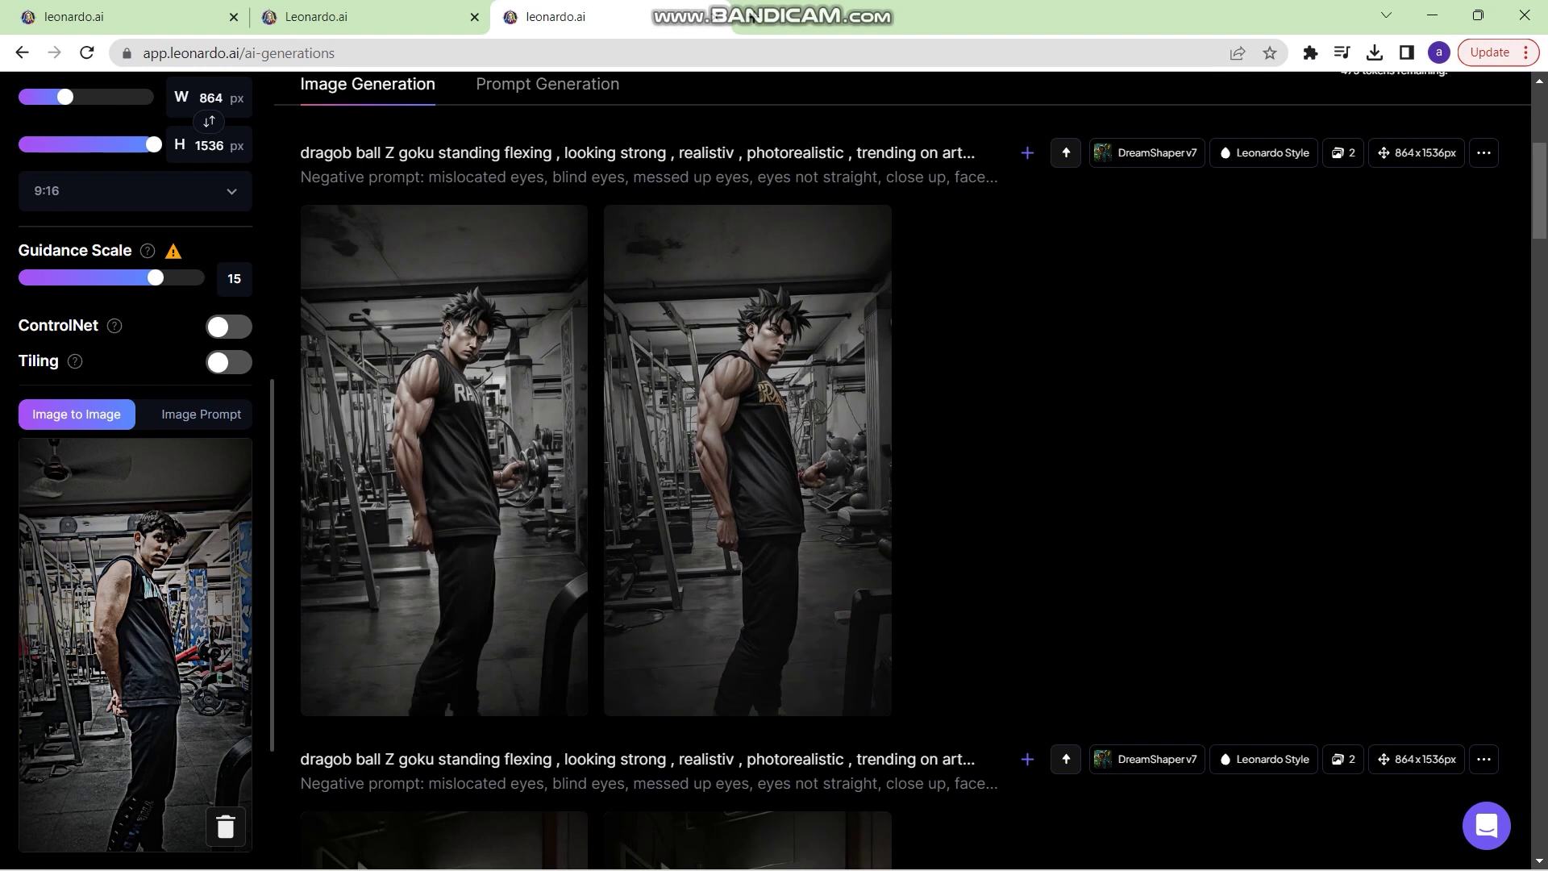
Switch to Playground AI and remix the community post "Ultra highly detailed" to load its prompt for image creation
mouse_move(884, 846)
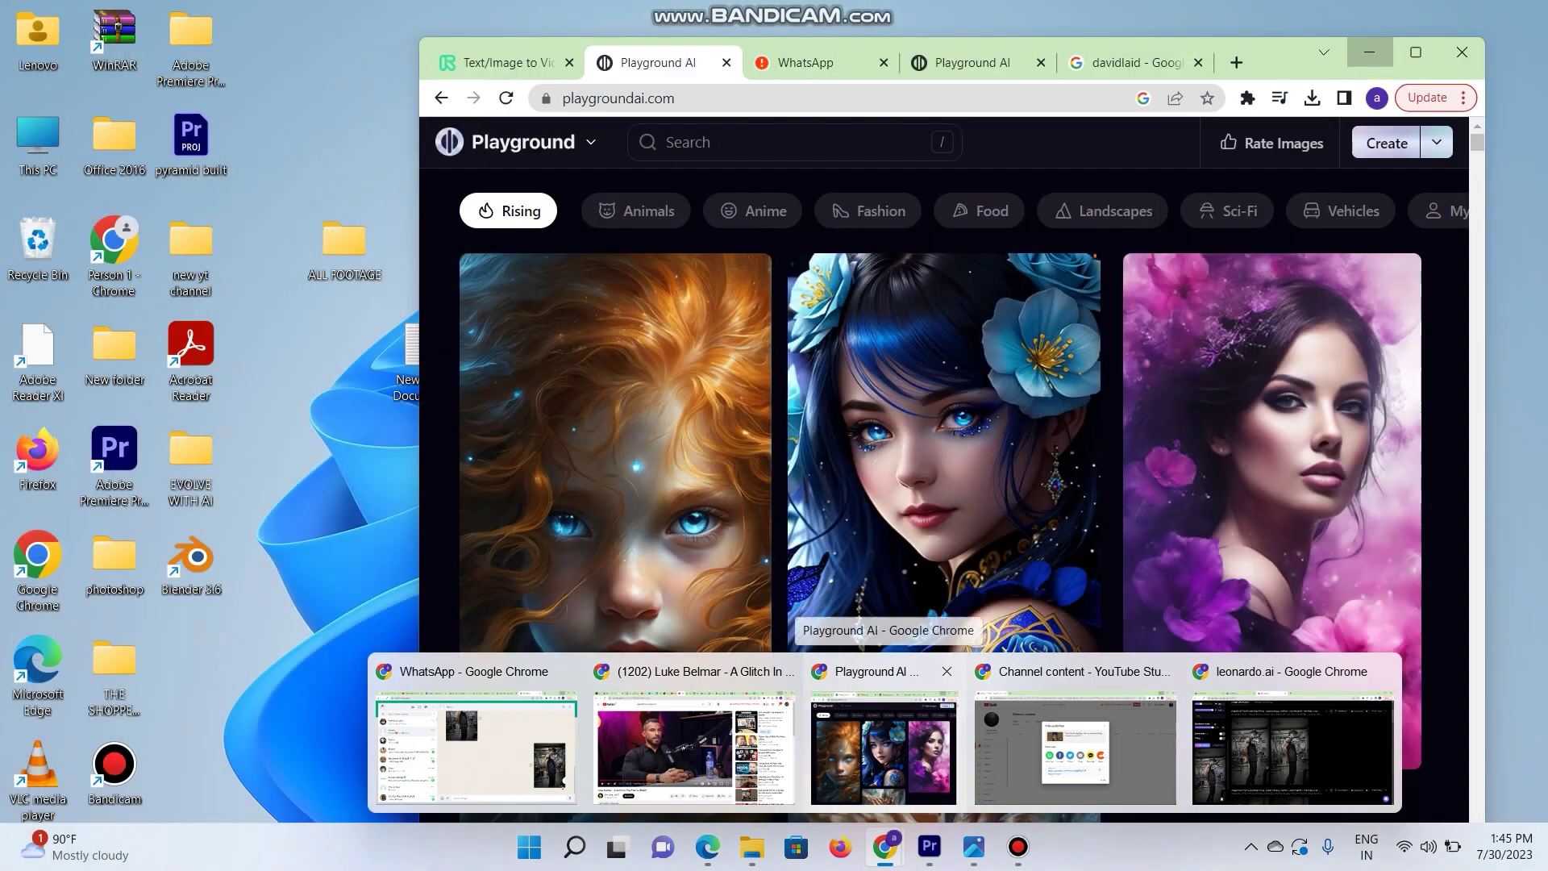
click(885, 746)
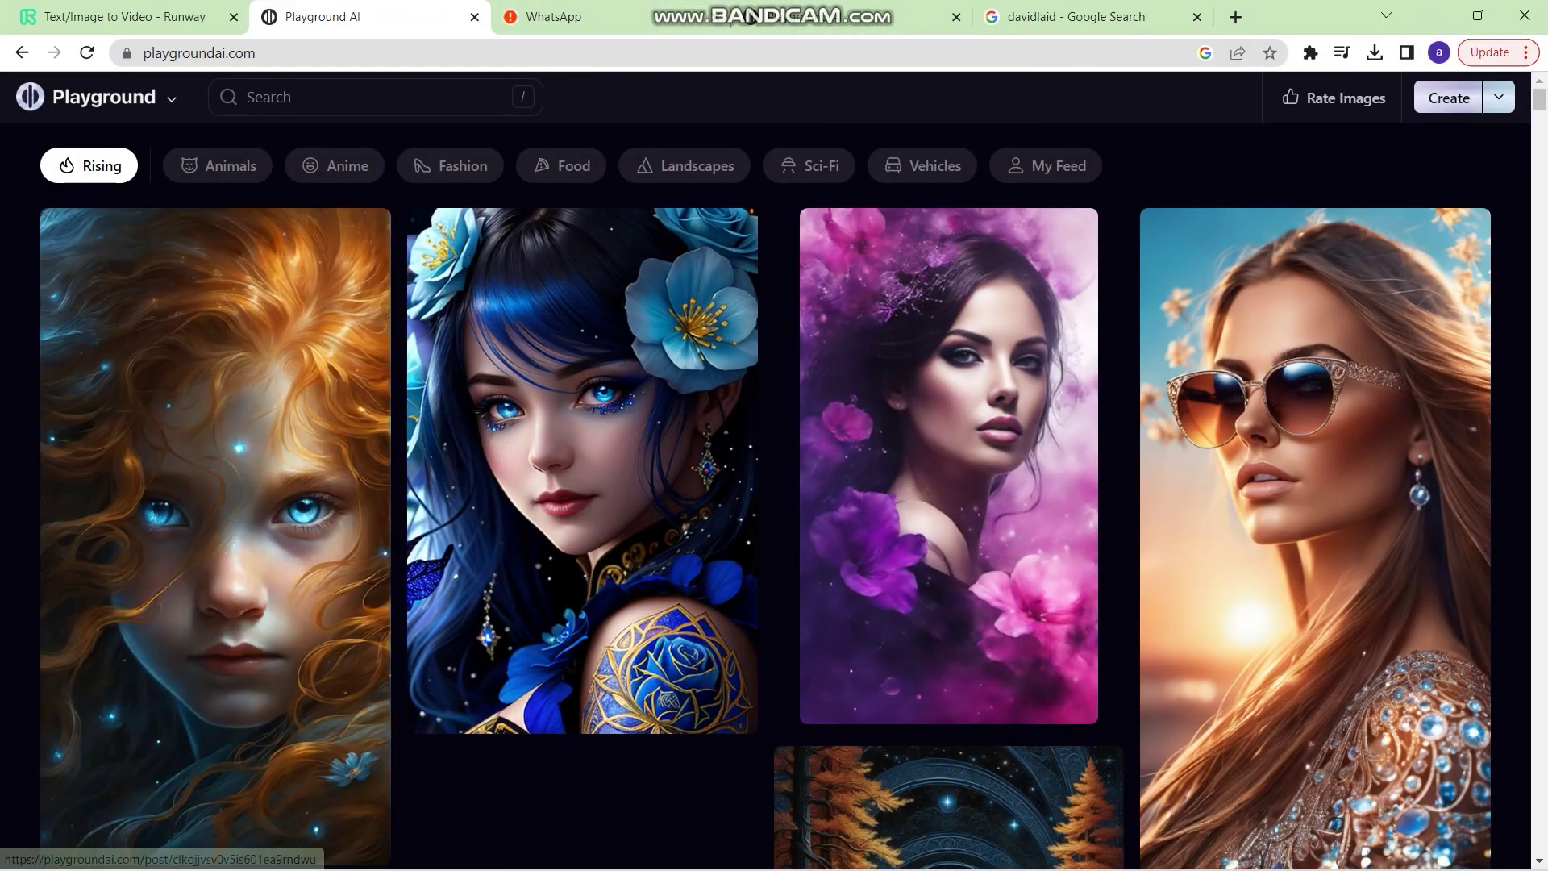
click(105, 96)
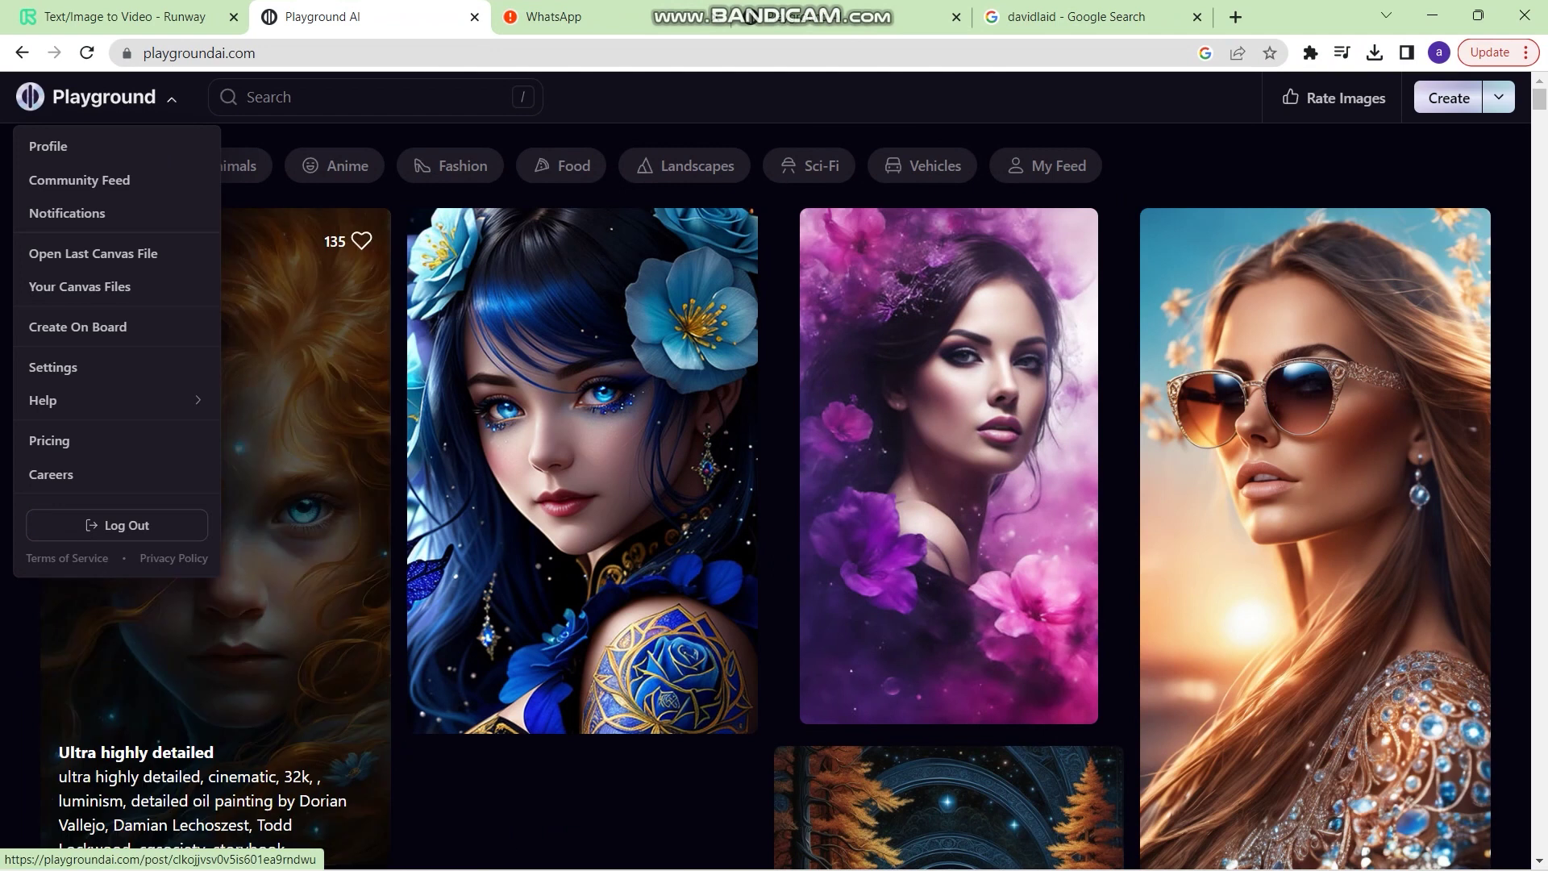
click(299, 484)
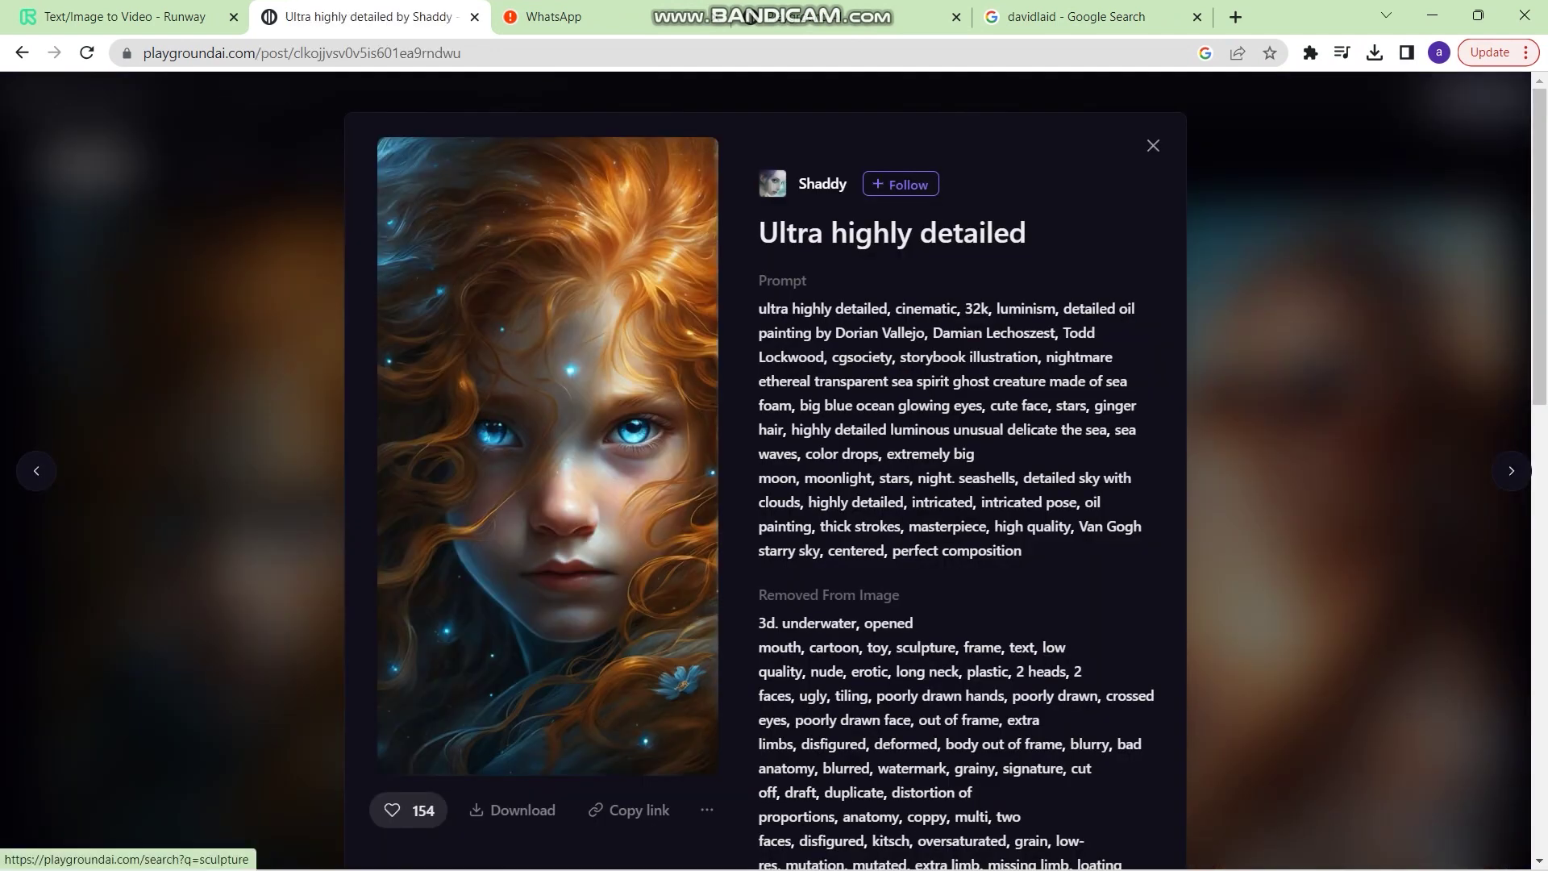
scroll(766, 468, down, 12)
scroll(934, 217, up, 1)
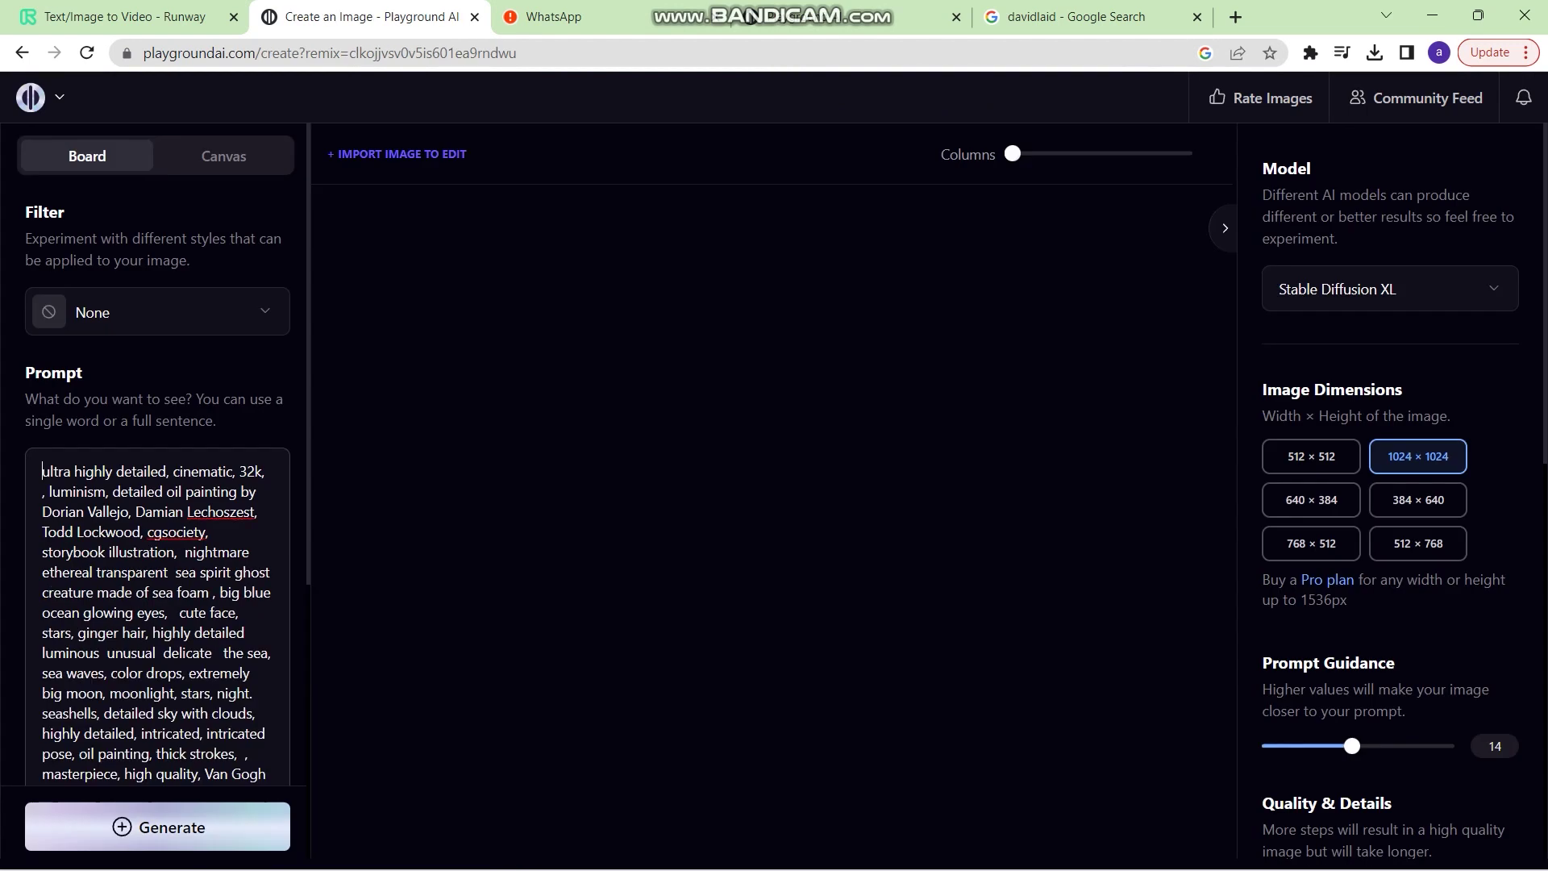
Try to upload the gym photo "WhatsApp Image 2023-07-30 at 12.13.34" from Downloads as the Image to Image input
scroll(157, 483, down, 1)
scroll(158, 484, down, 5)
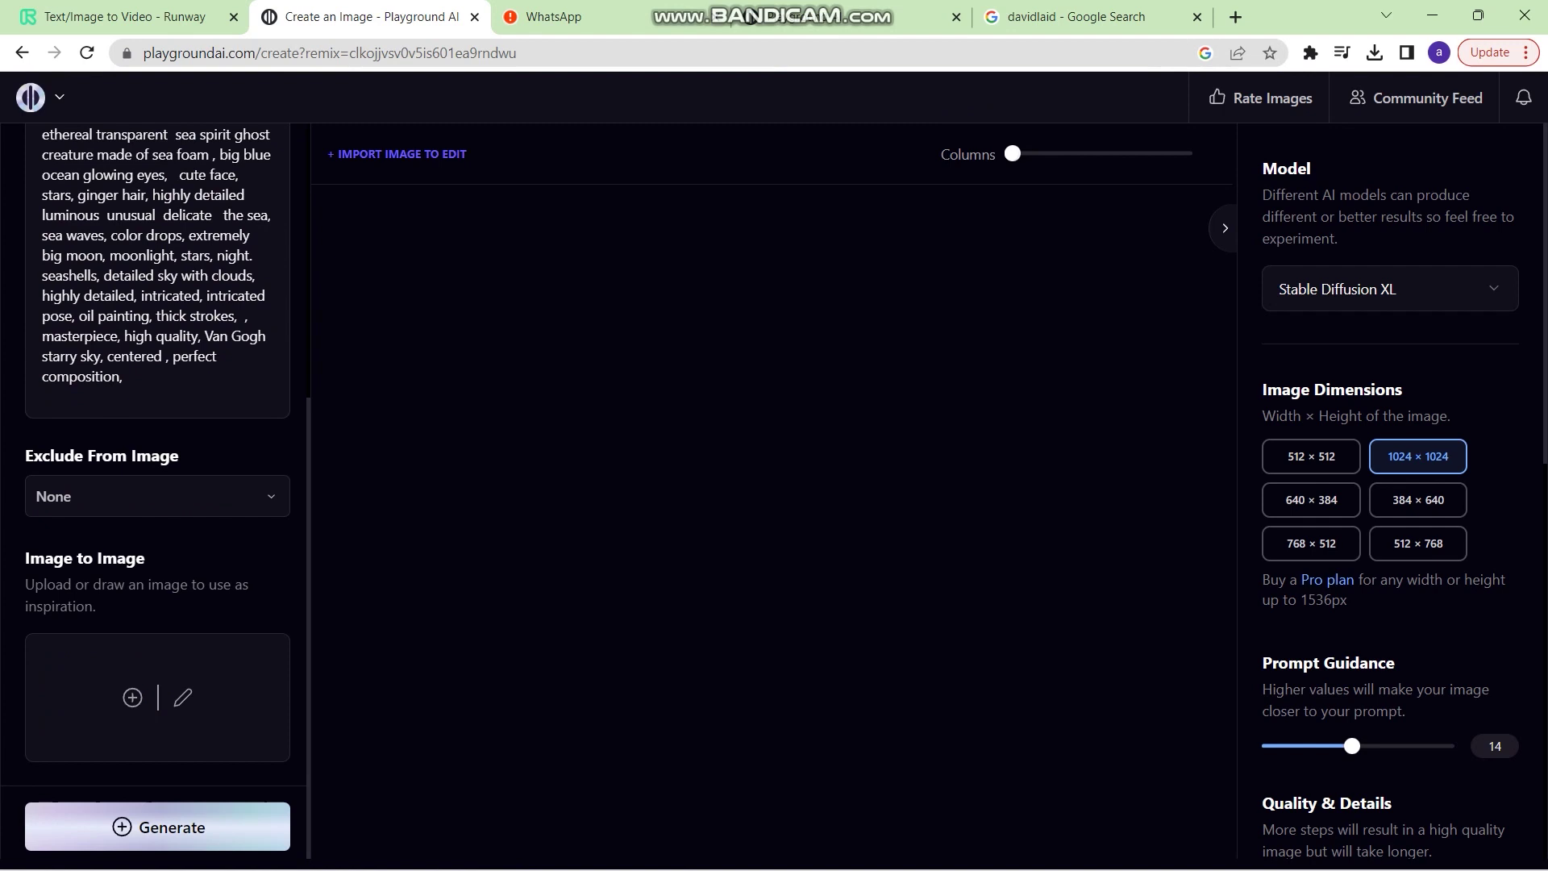
click(133, 697)
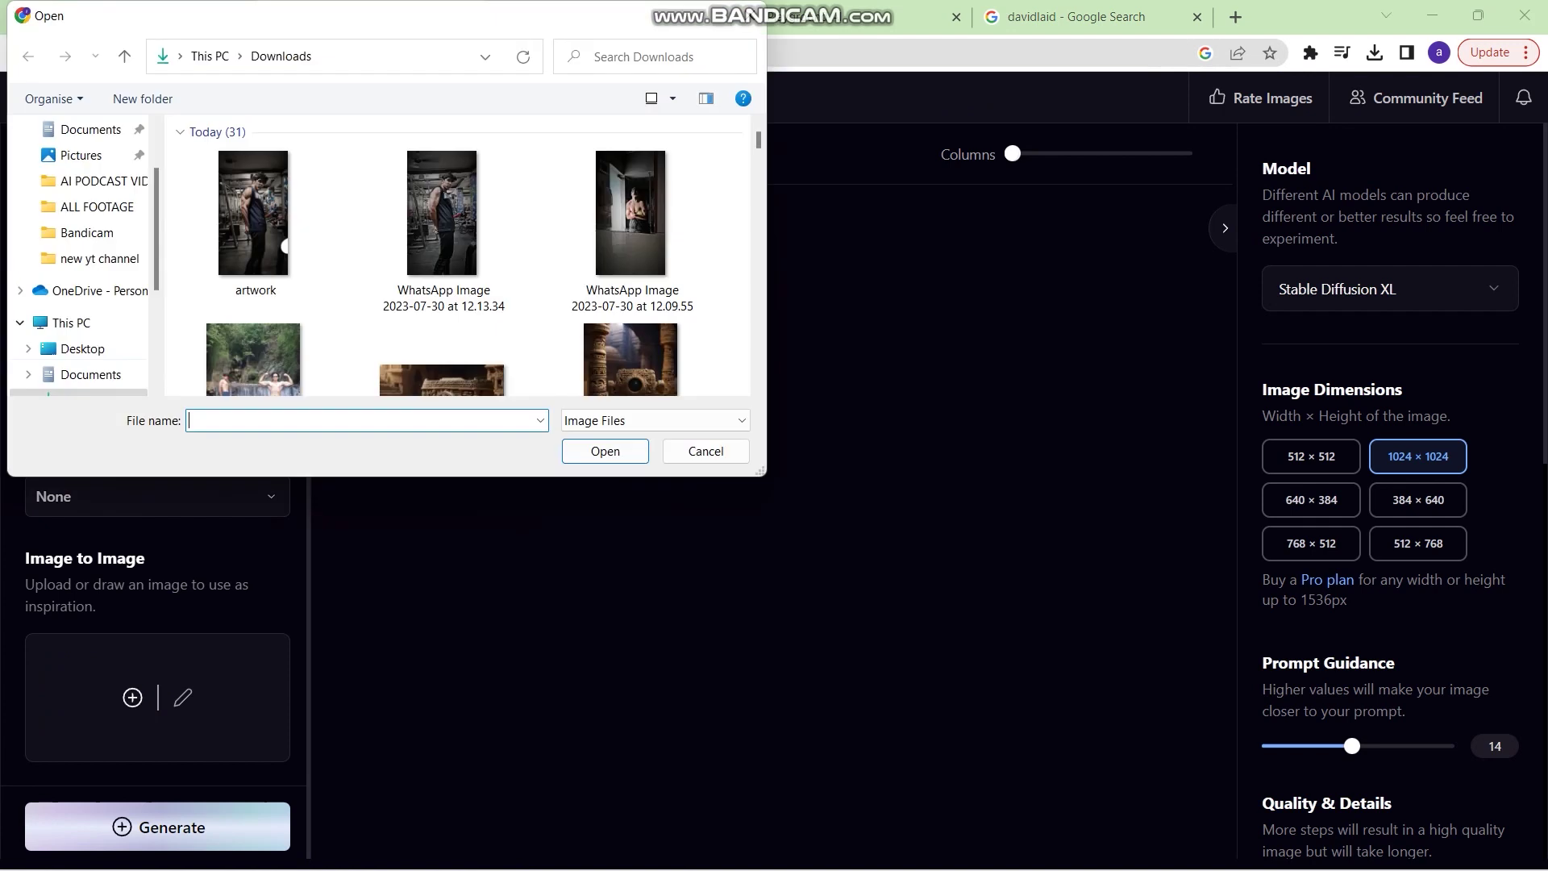
double_click(442, 214)
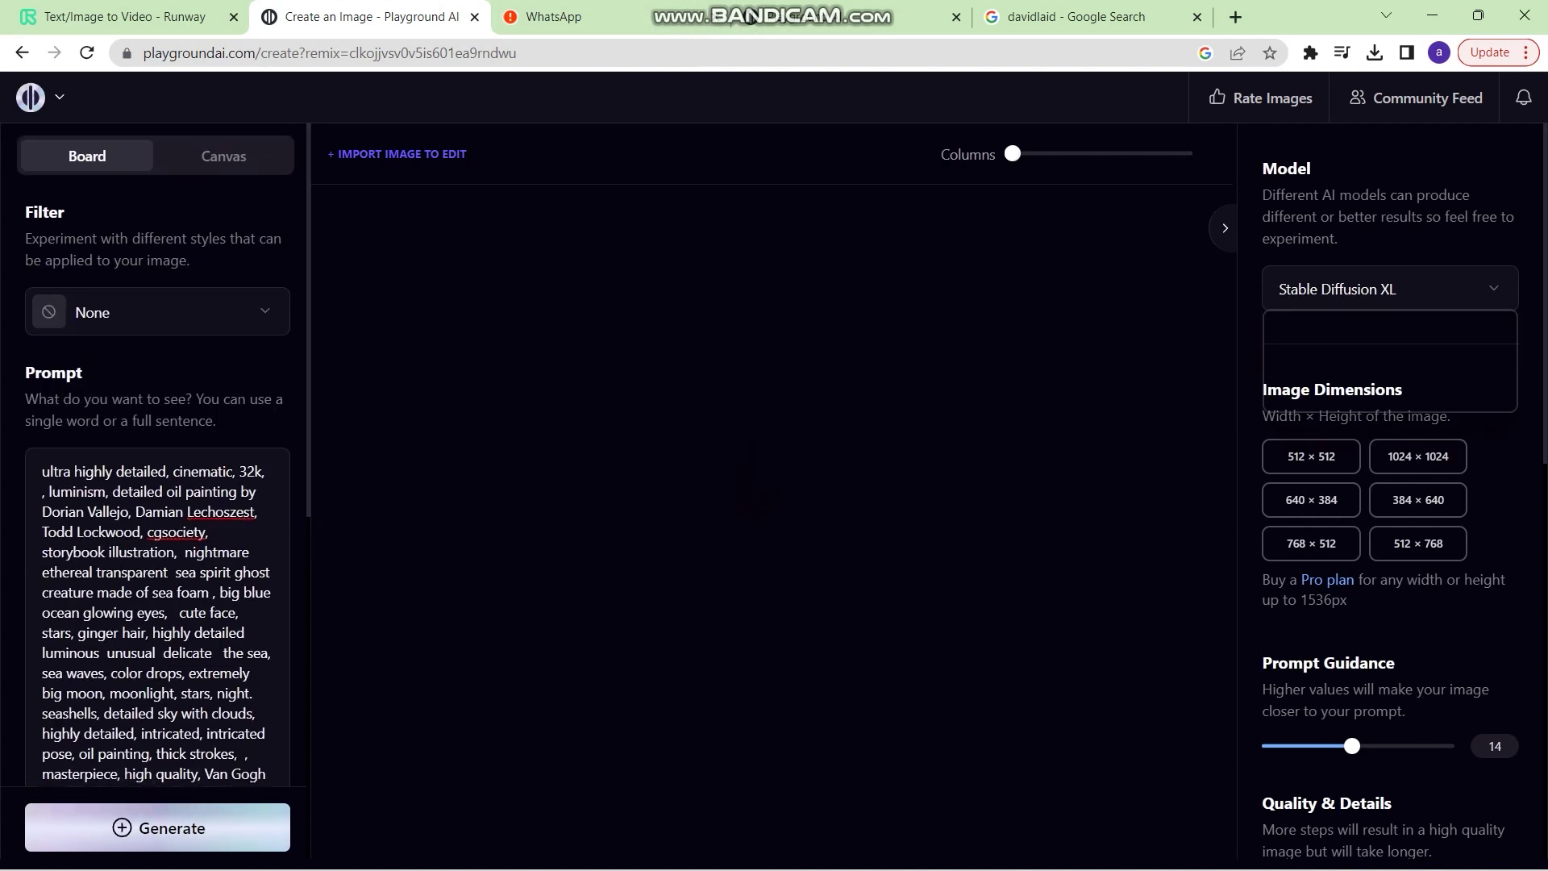
Set the model to Stable Diffusion 1.5 and apply the Protogen Anime 2.2 filter
click(1323, 339)
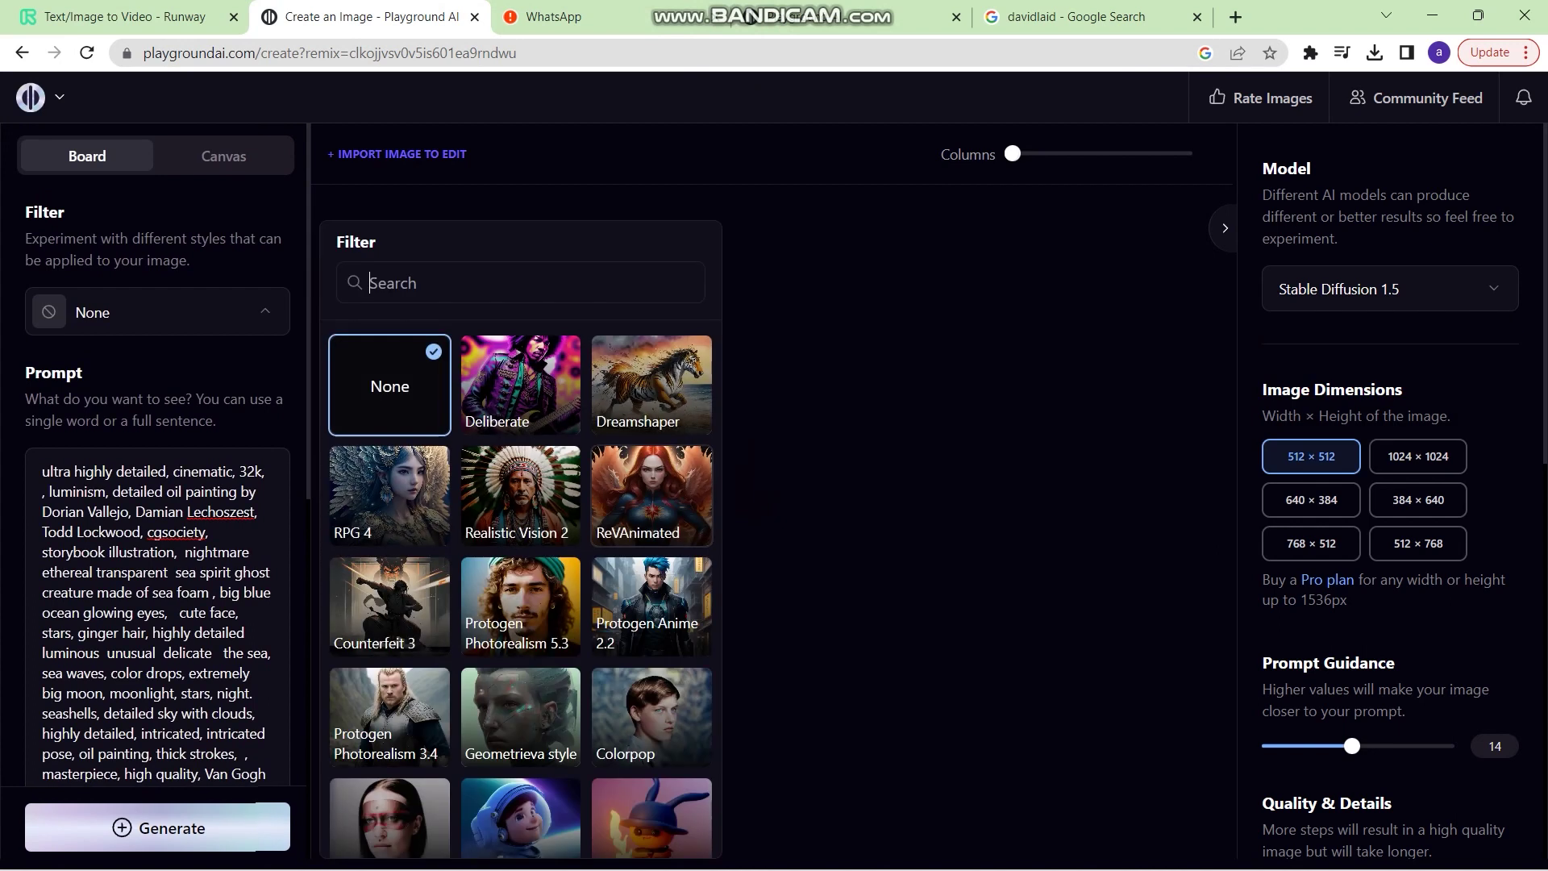
click(652, 606)
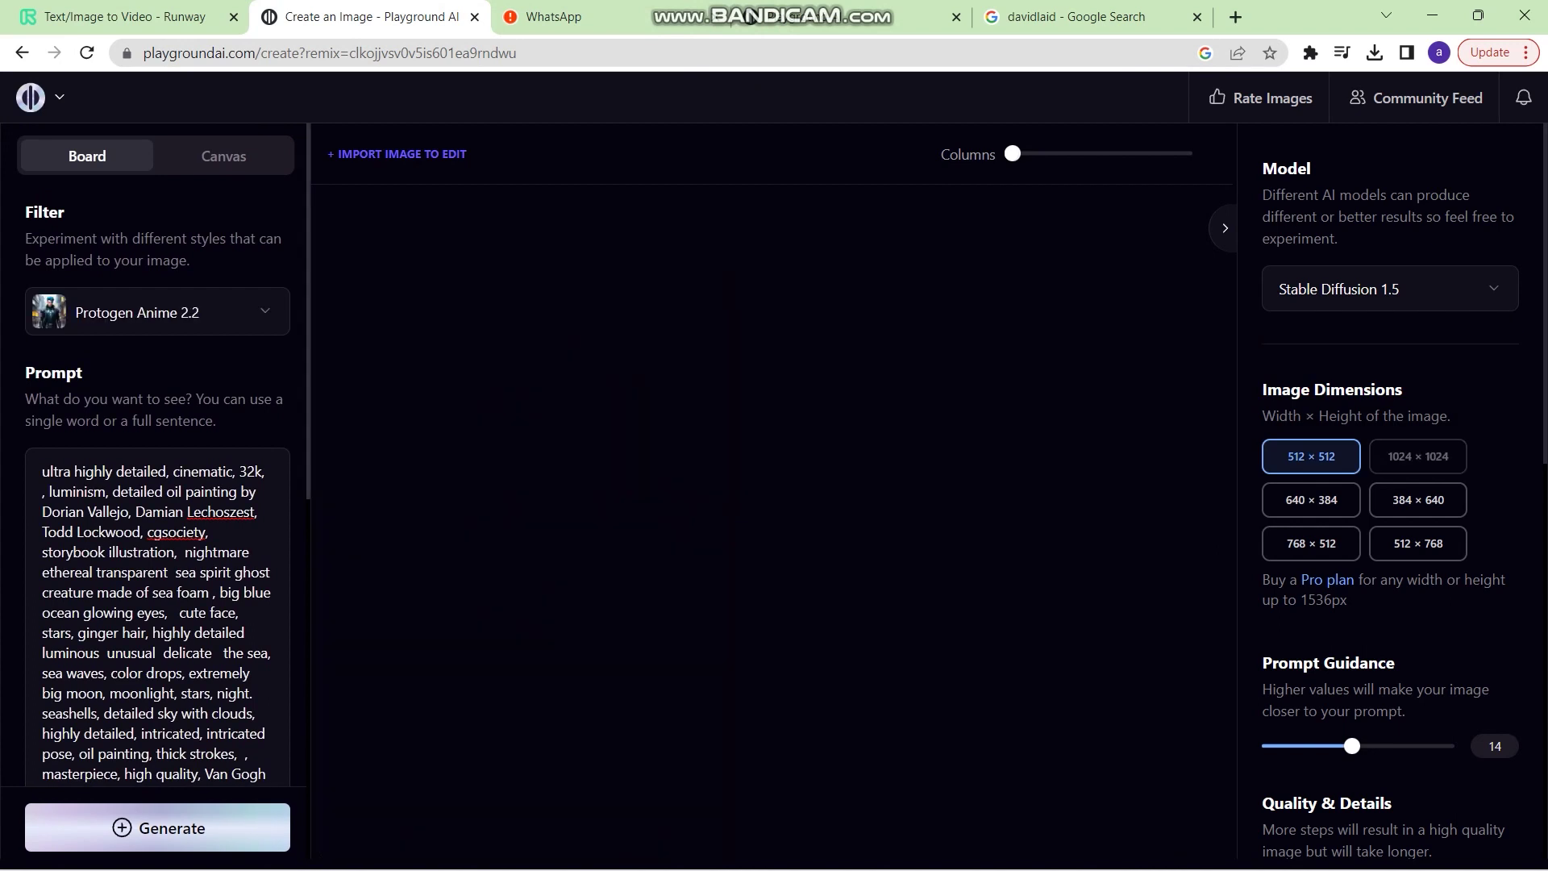
Upload "WhatsApp Image 2023-07-30 at 12.13.34" as the Image to Image input and generate an image with image strength 51
scroll(157, 484, down, 8)
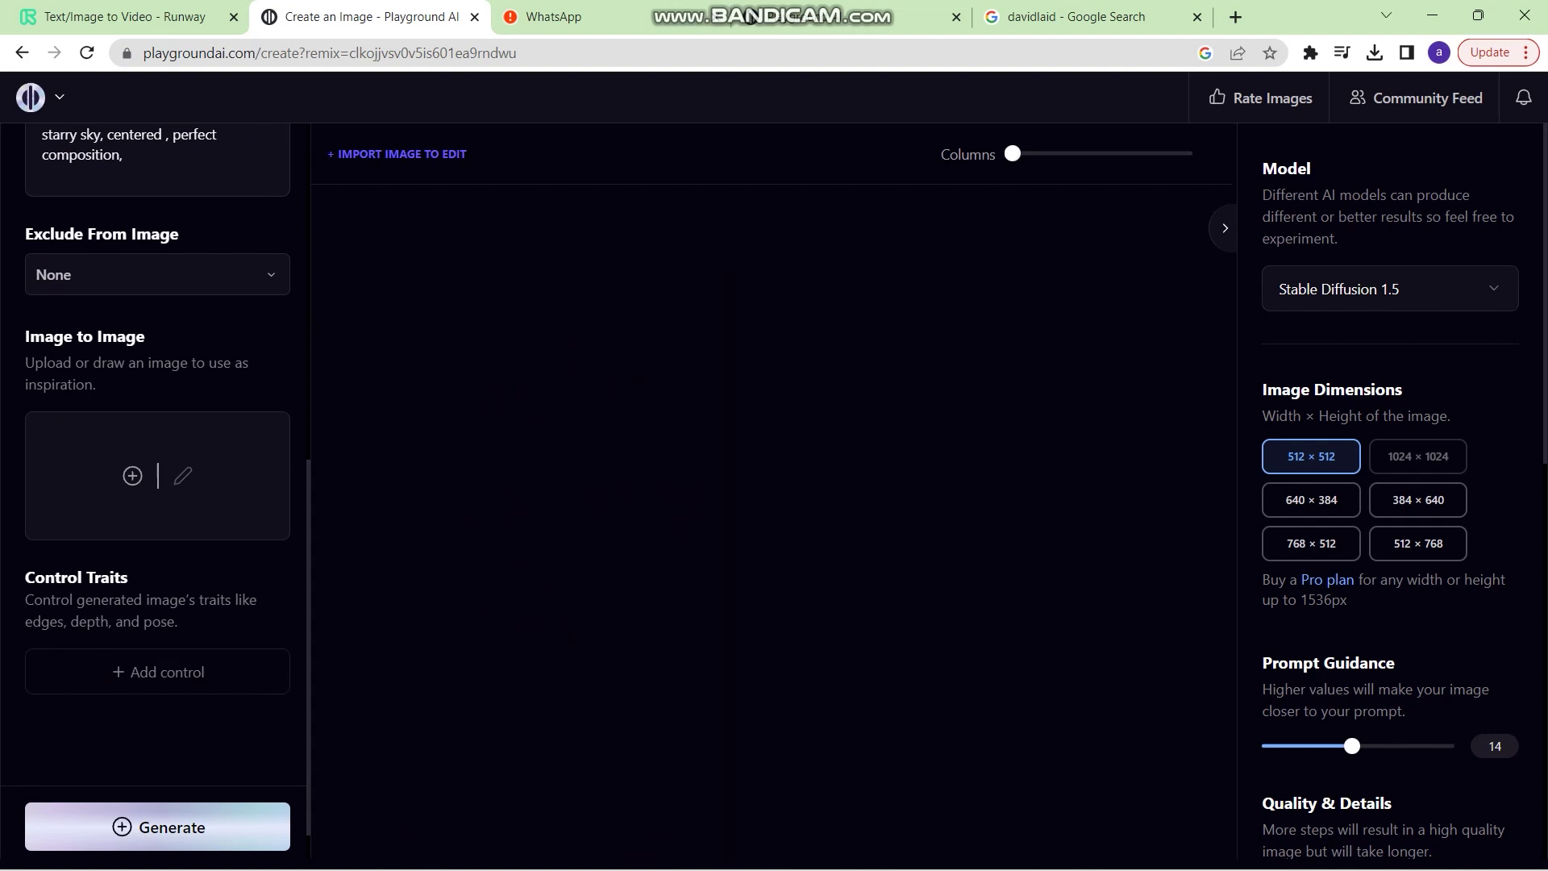
click(132, 476)
double_click(444, 226)
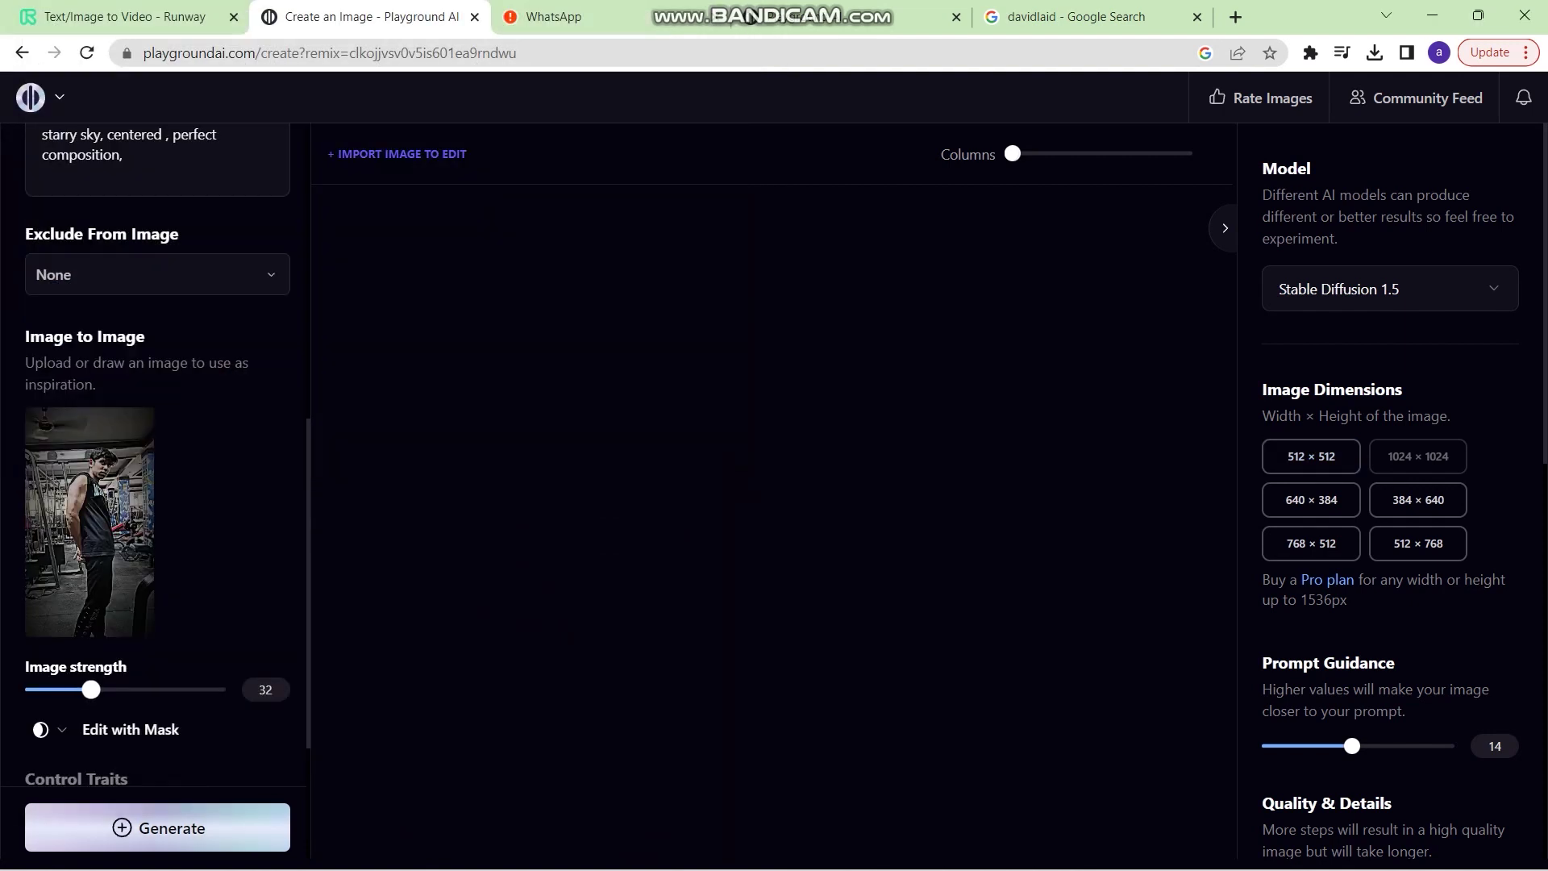
drag(91, 689, 128, 690)
click(157, 827)
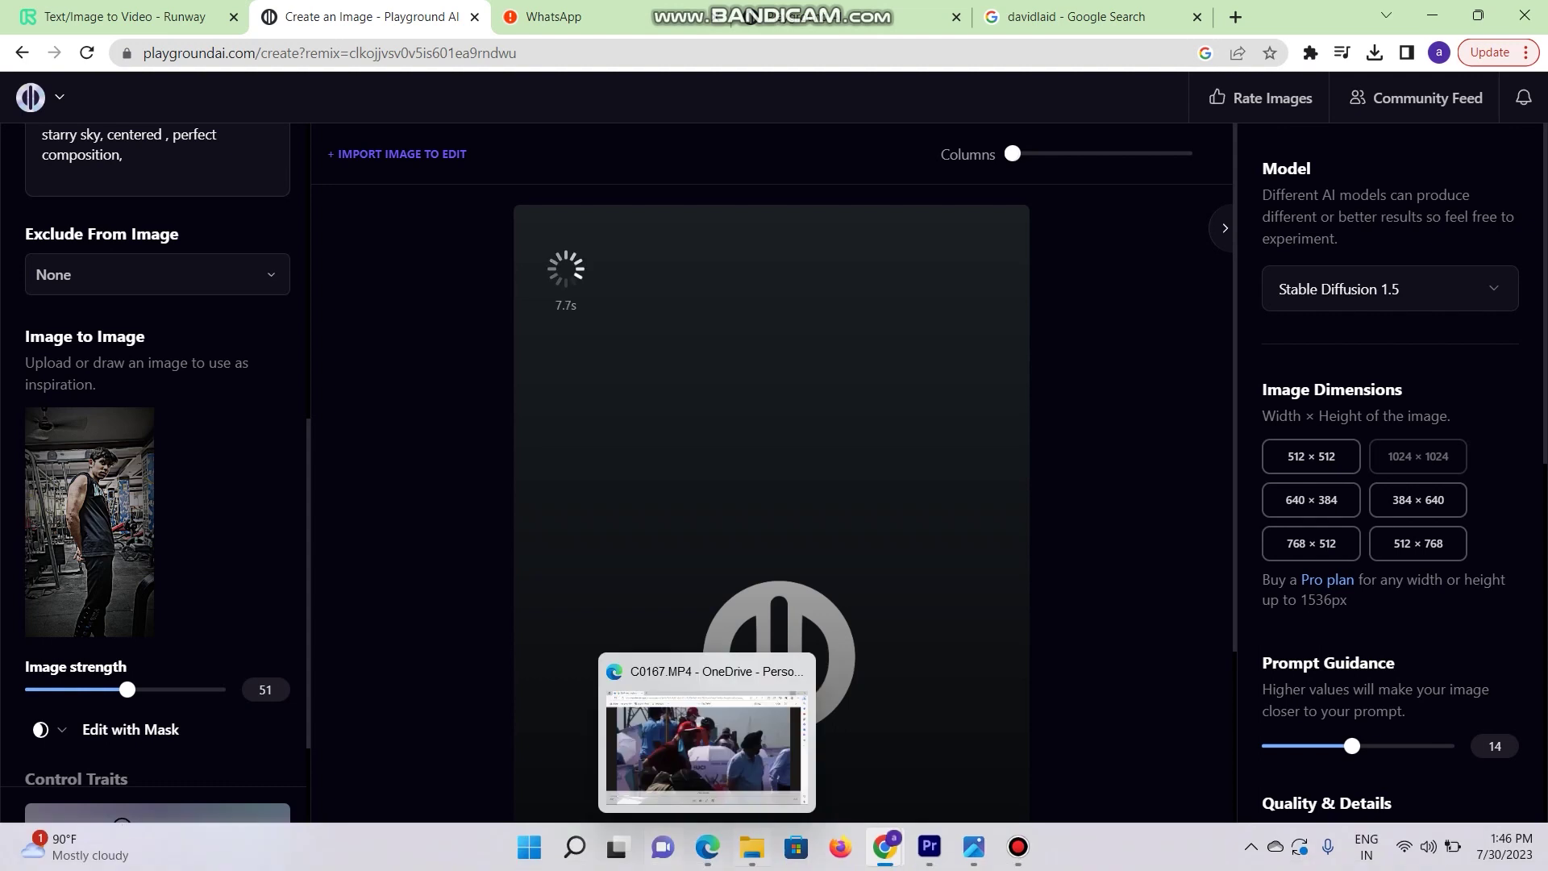
Switch back to Leonardo.Ai and open the second Goku image generated from the gym photo in the canvas editor
mouse_move(884, 847)
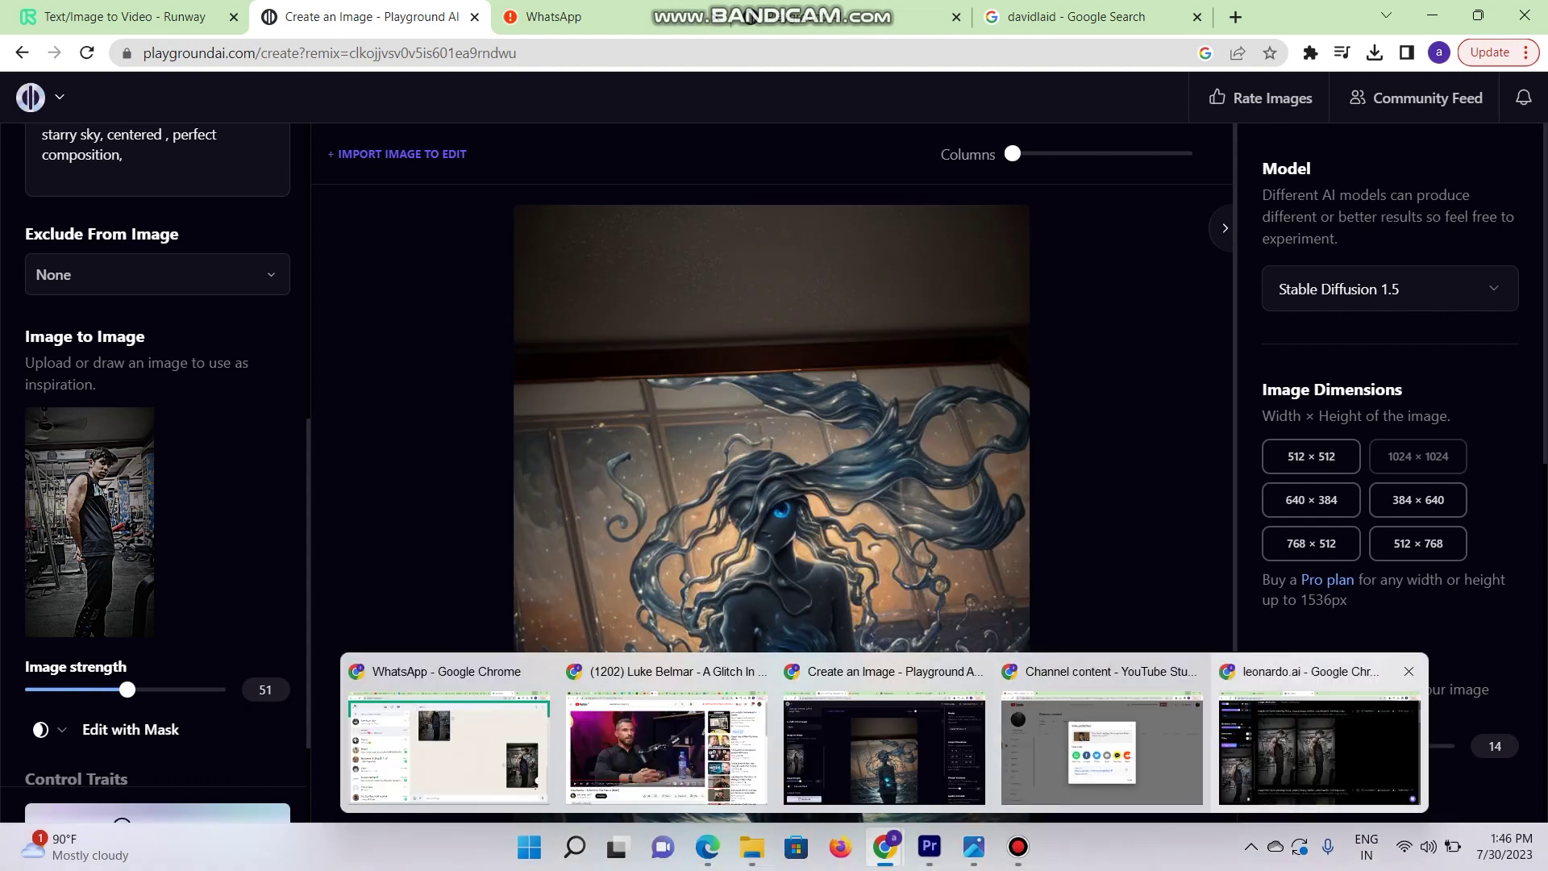
click(1319, 750)
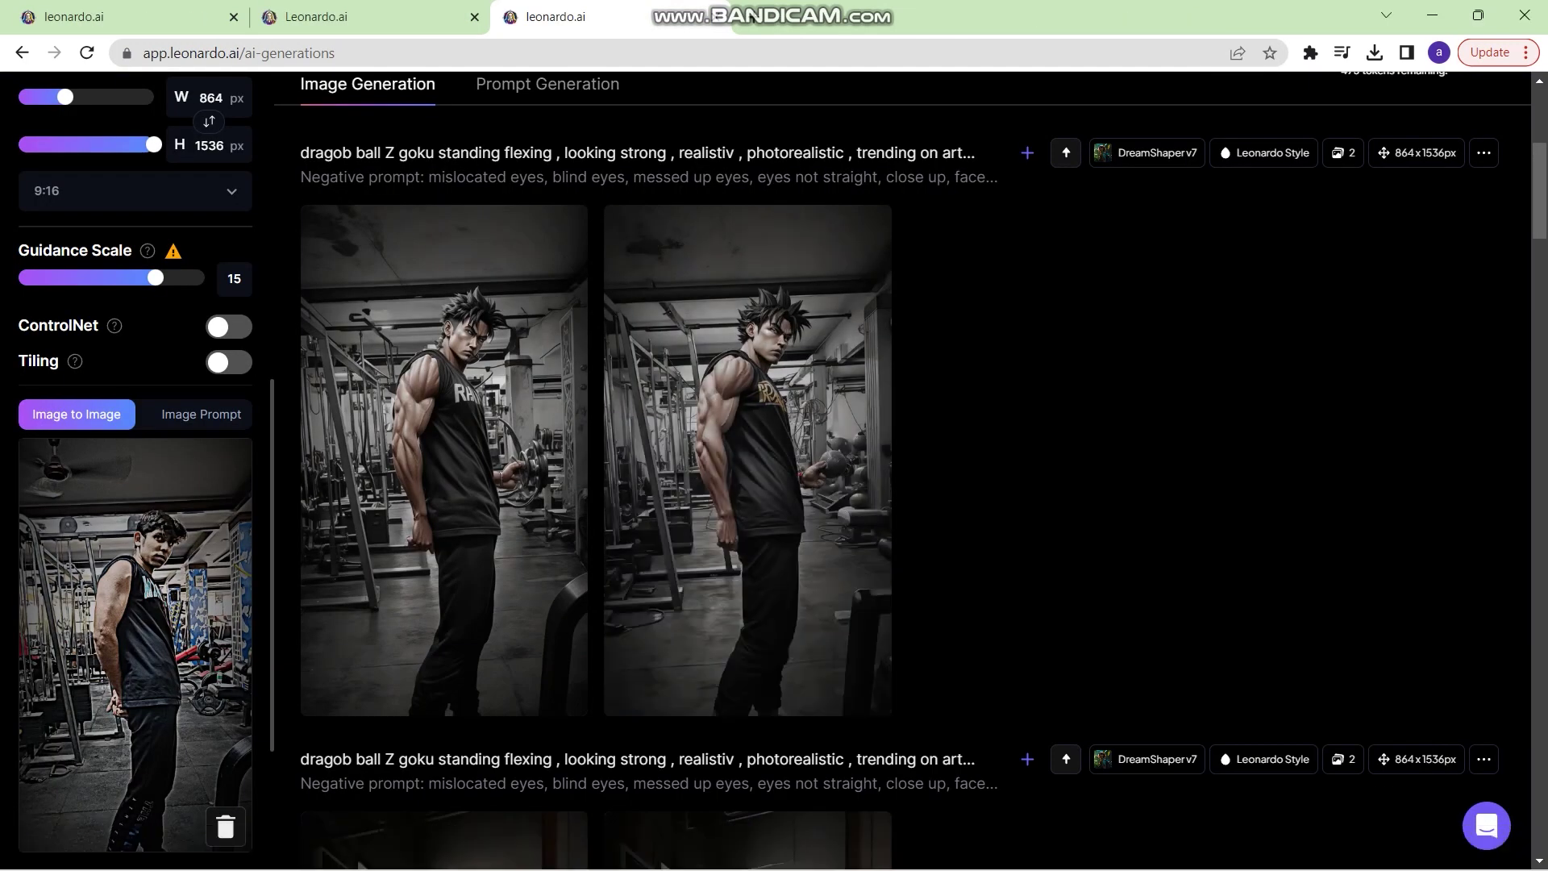
mouse_move(748, 460)
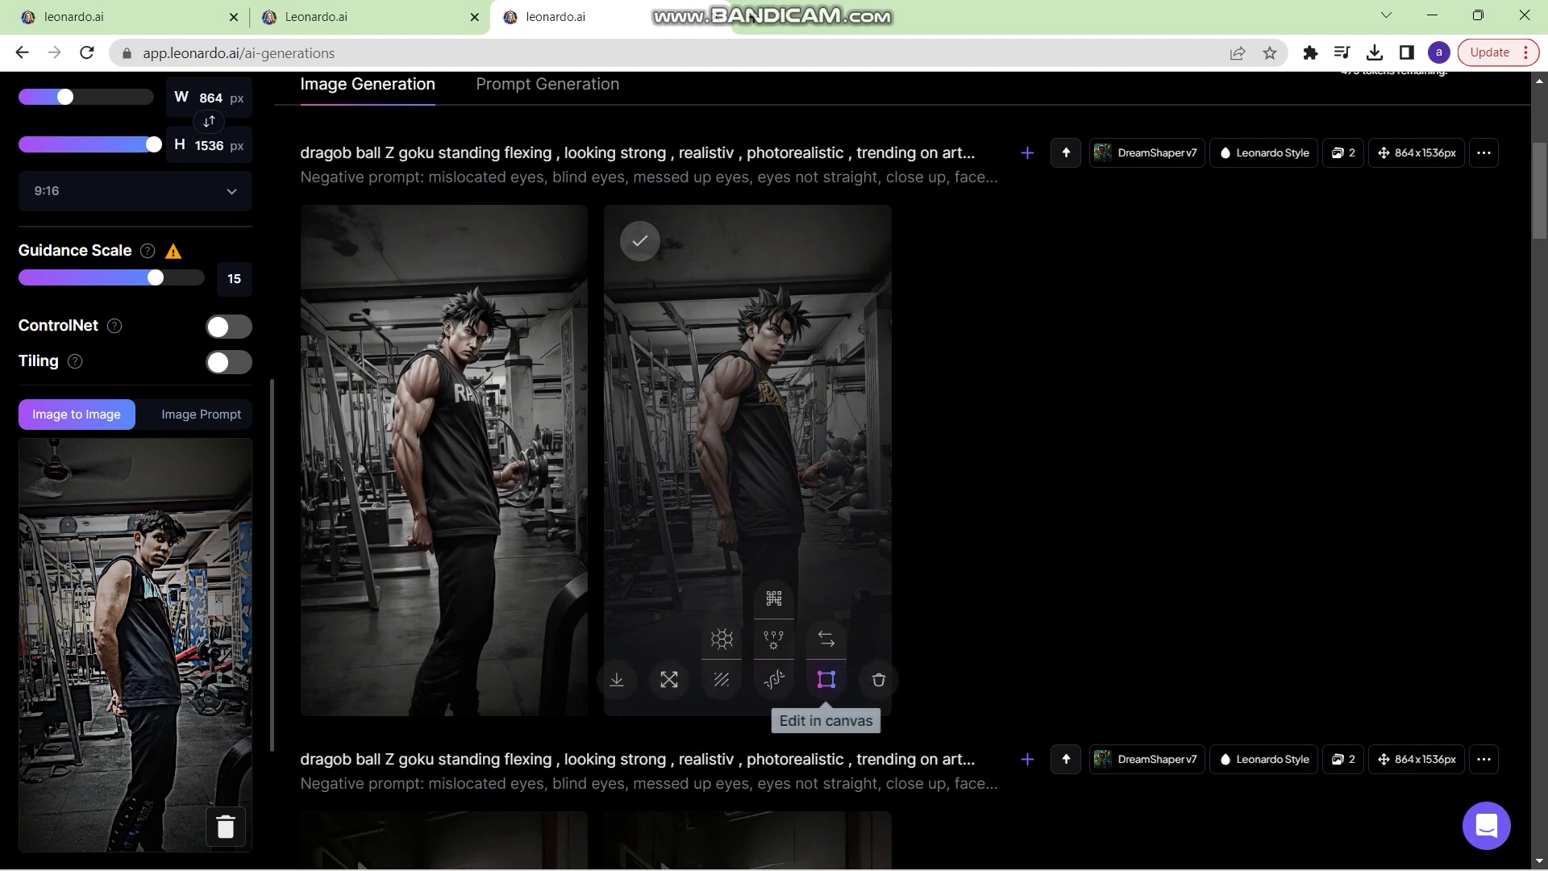
click(826, 679)
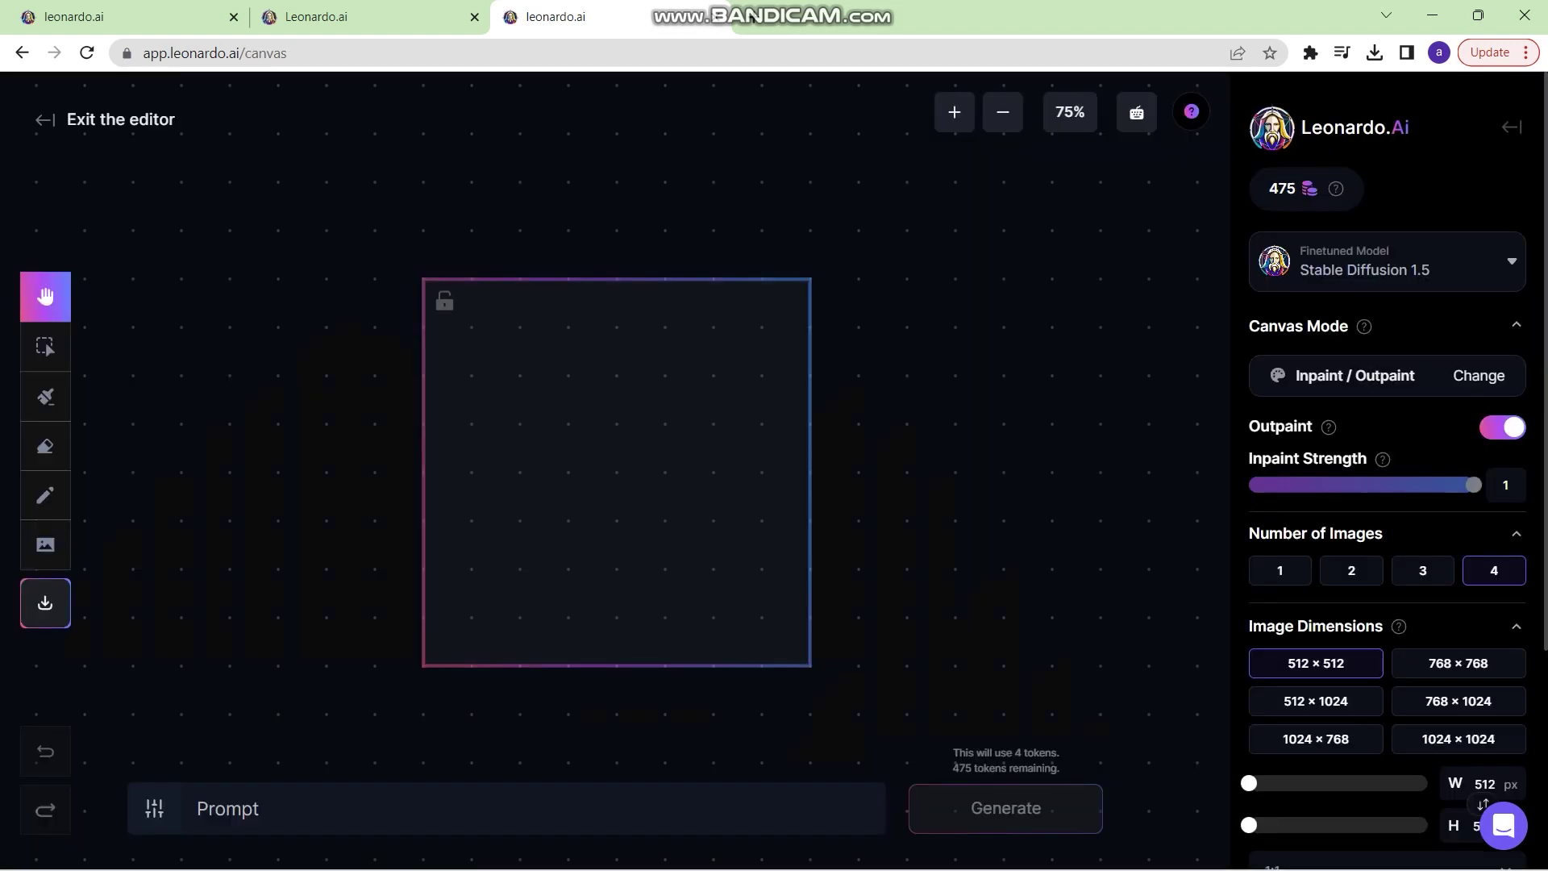
Erase the Goku figure's face on the canvas with an eraser size of 40
click(45, 343)
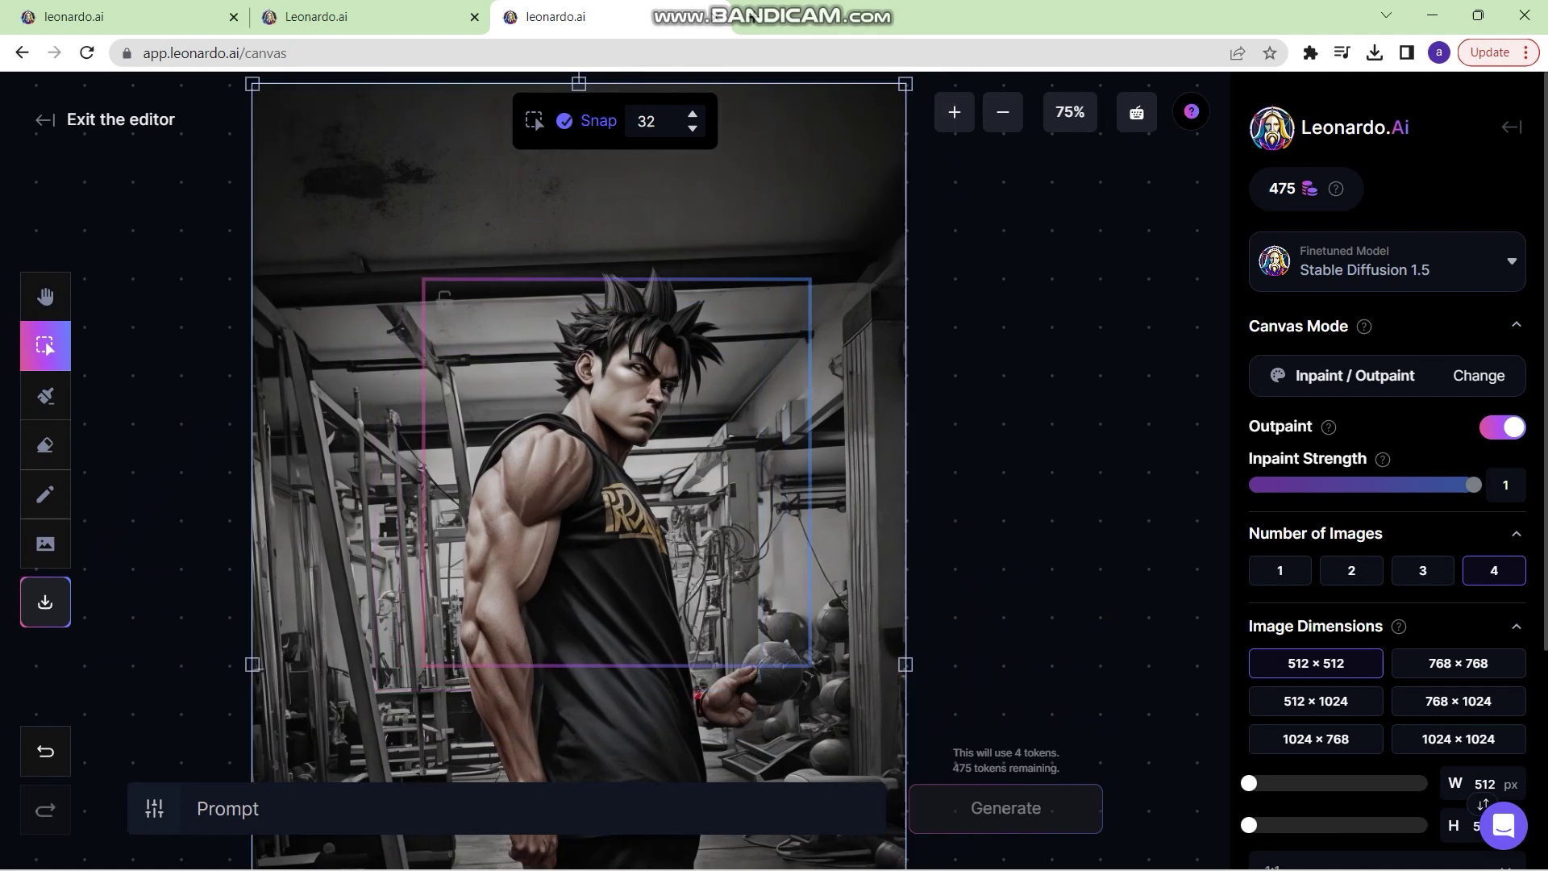
click(45, 444)
mouse_move(666, 371)
mouse_down()
mouse_move(606, 390)
mouse_move(638, 435)
mouse_move(622, 418)
mouse_move(644, 421)
mouse_move(661, 379)
mouse_move(650, 370)
mouse_move(633, 396)
mouse_move(643, 410)
mouse_move(627, 382)
mouse_move(638, 400)
mouse_move(672, 370)
mouse_move(642, 434)
mouse_up()
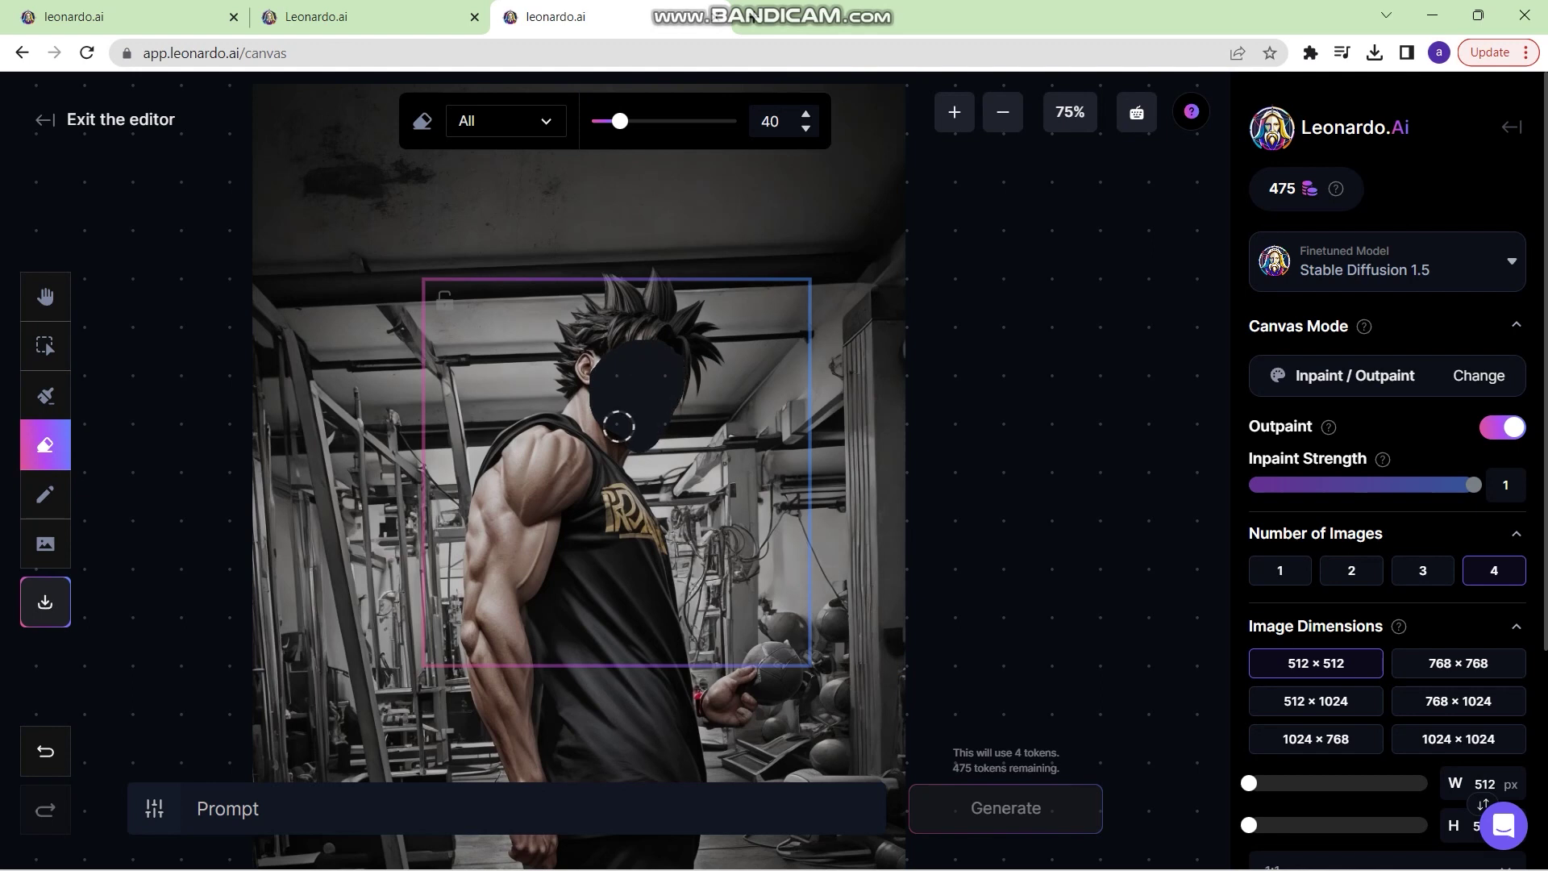
Import the original gym photo from the computer onto the canvas and place it beside the Goku image
click(45, 543)
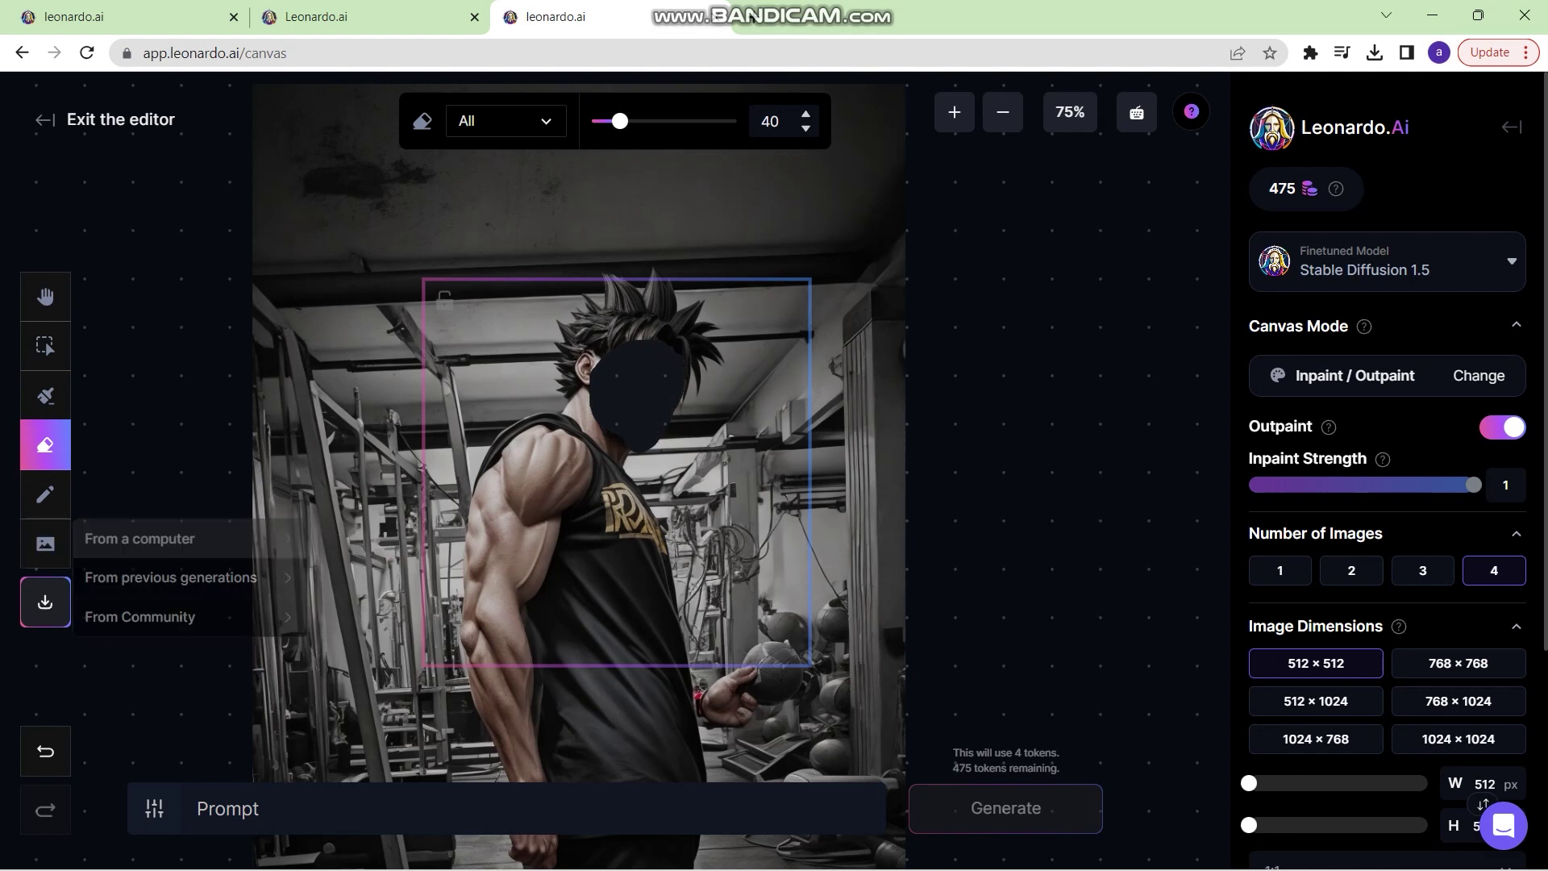
click(194, 539)
double_click(443, 226)
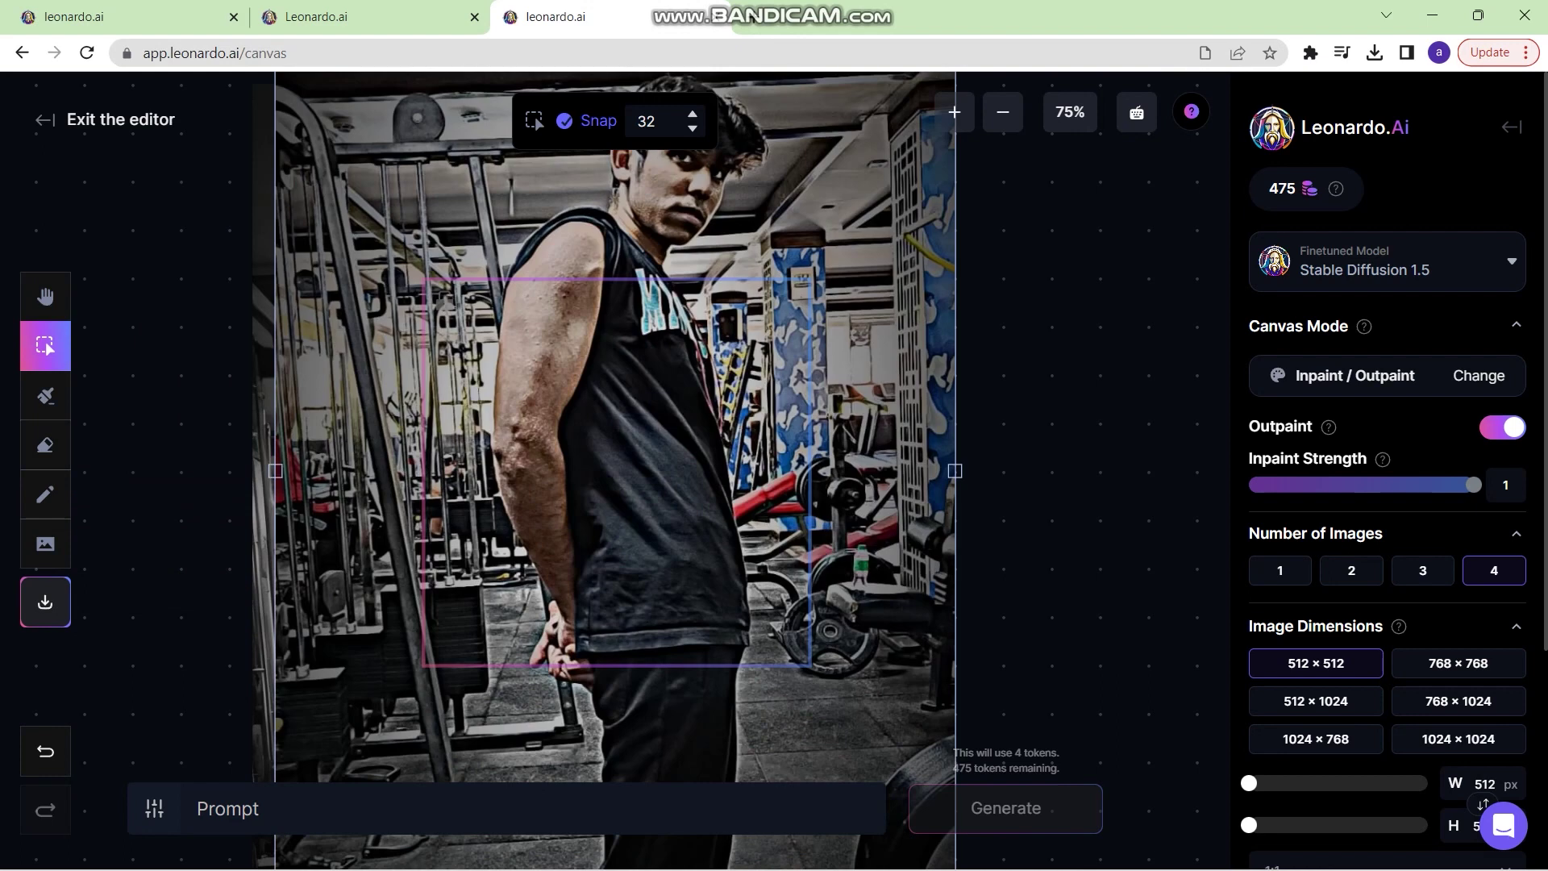
drag(614, 470, 765, 735)
click(1002, 112)
click(1002, 113)
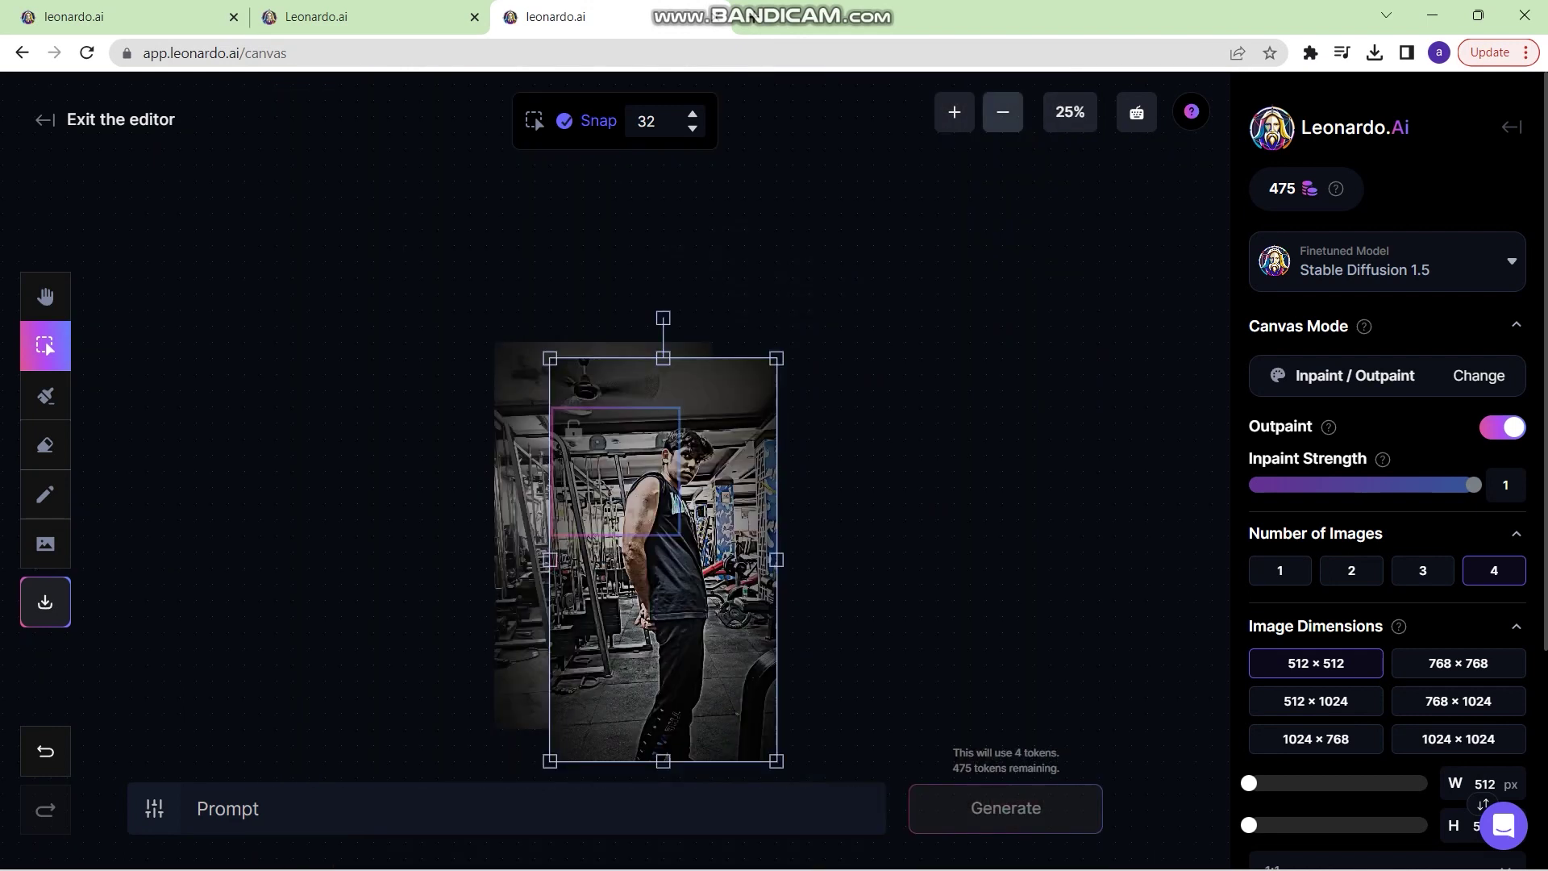
drag(736, 567, 945, 550)
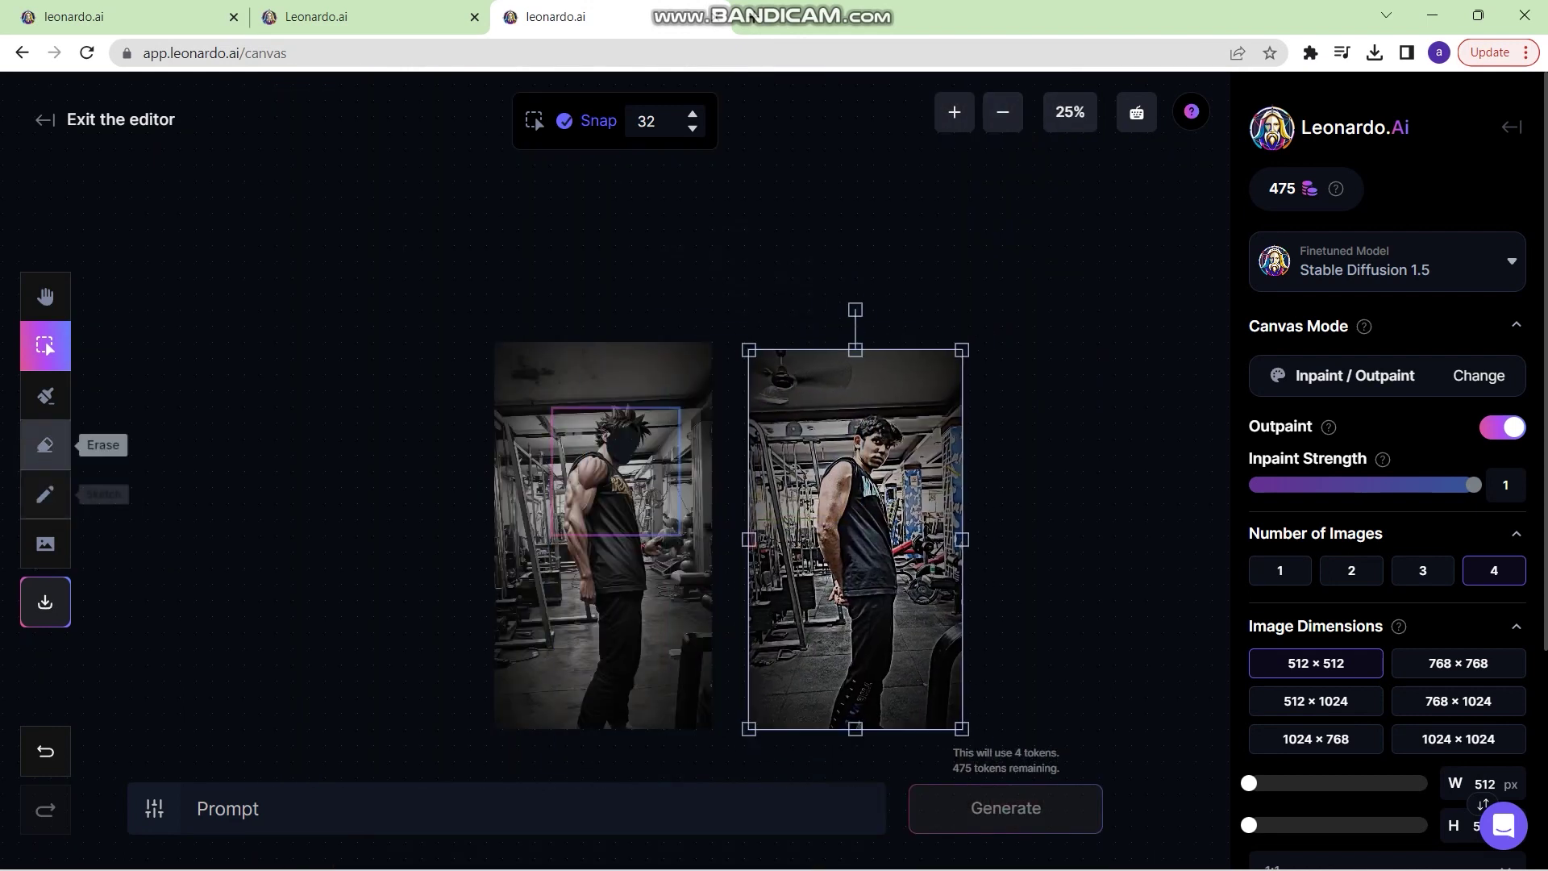
Erase everything in the imported gym photo except the face, using an eraser size of 186
click(45, 444)
key(ctrl+z)
drag(622, 121, 681, 121)
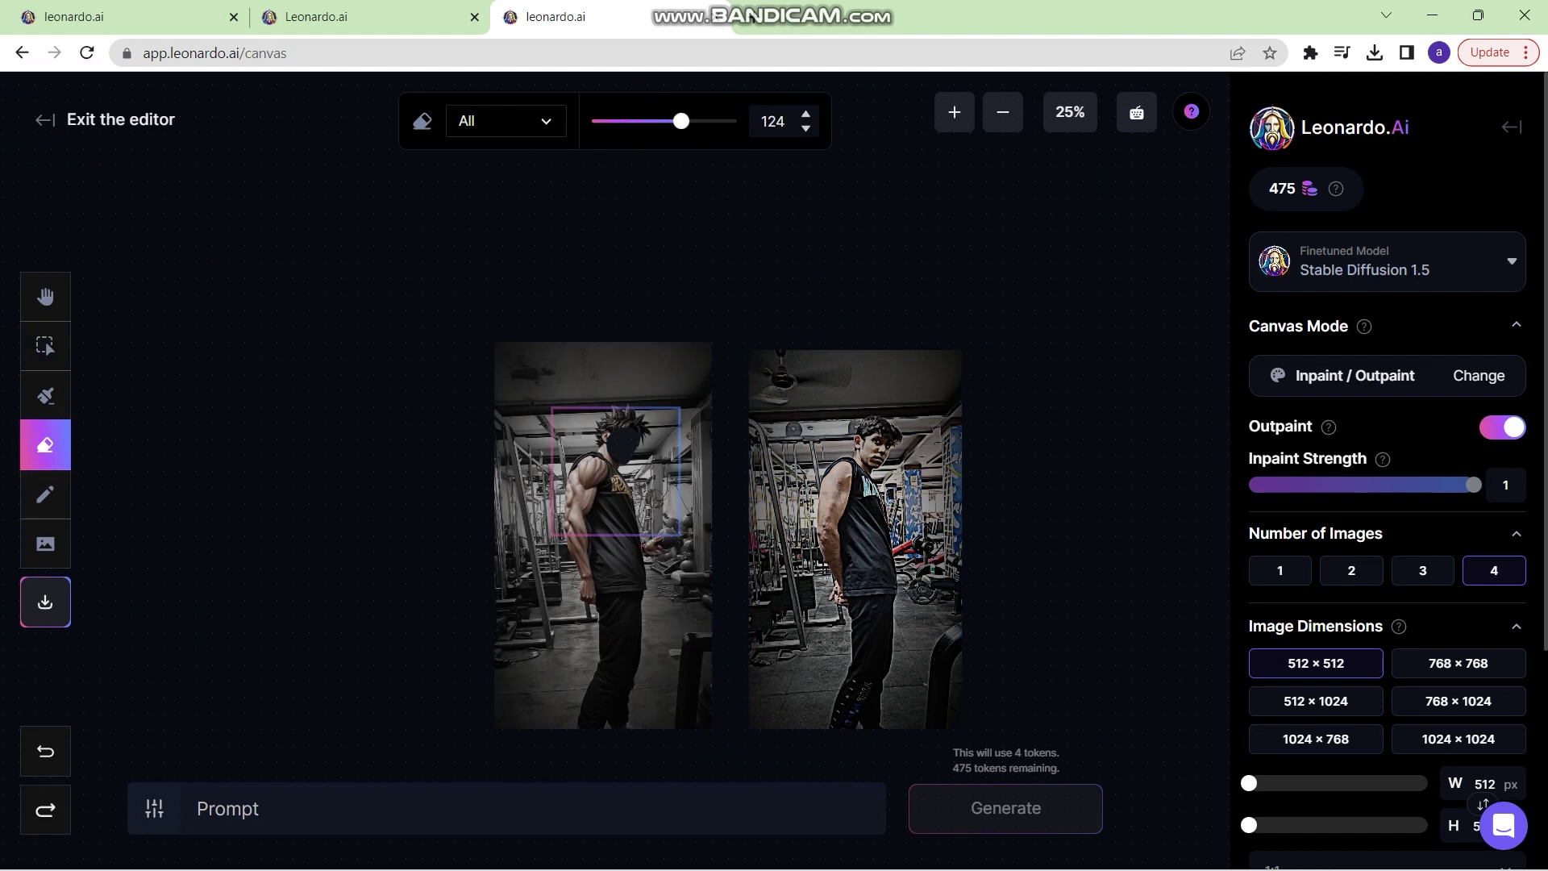
drag(679, 121, 725, 121)
mouse_move(756, 371)
mouse_down()
mouse_move(761, 435)
mouse_move(769, 387)
mouse_move(770, 702)
mouse_move(822, 720)
mouse_move(824, 706)
mouse_move(945, 712)
mouse_move(859, 664)
mouse_move(903, 681)
mouse_move(847, 699)
mouse_move(835, 659)
mouse_move(948, 624)
mouse_move(880, 584)
mouse_move(960, 563)
mouse_move(827, 544)
mouse_move(814, 565)
mouse_move(784, 537)
mouse_move(812, 484)
mouse_move(878, 534)
mouse_move(879, 514)
mouse_move(898, 524)
mouse_move(835, 487)
mouse_move(893, 511)
mouse_move(960, 508)
mouse_move(984, 484)
mouse_move(895, 487)
mouse_move(919, 456)
mouse_move(911, 469)
mouse_move(944, 333)
mouse_move(959, 459)
mouse_move(888, 407)
mouse_move(832, 401)
mouse_move(805, 444)
mouse_move(819, 472)
mouse_move(833, 427)
mouse_move(829, 455)
mouse_move(838, 435)
mouse_move(842, 469)
mouse_move(870, 489)
mouse_move(885, 356)
mouse_up()
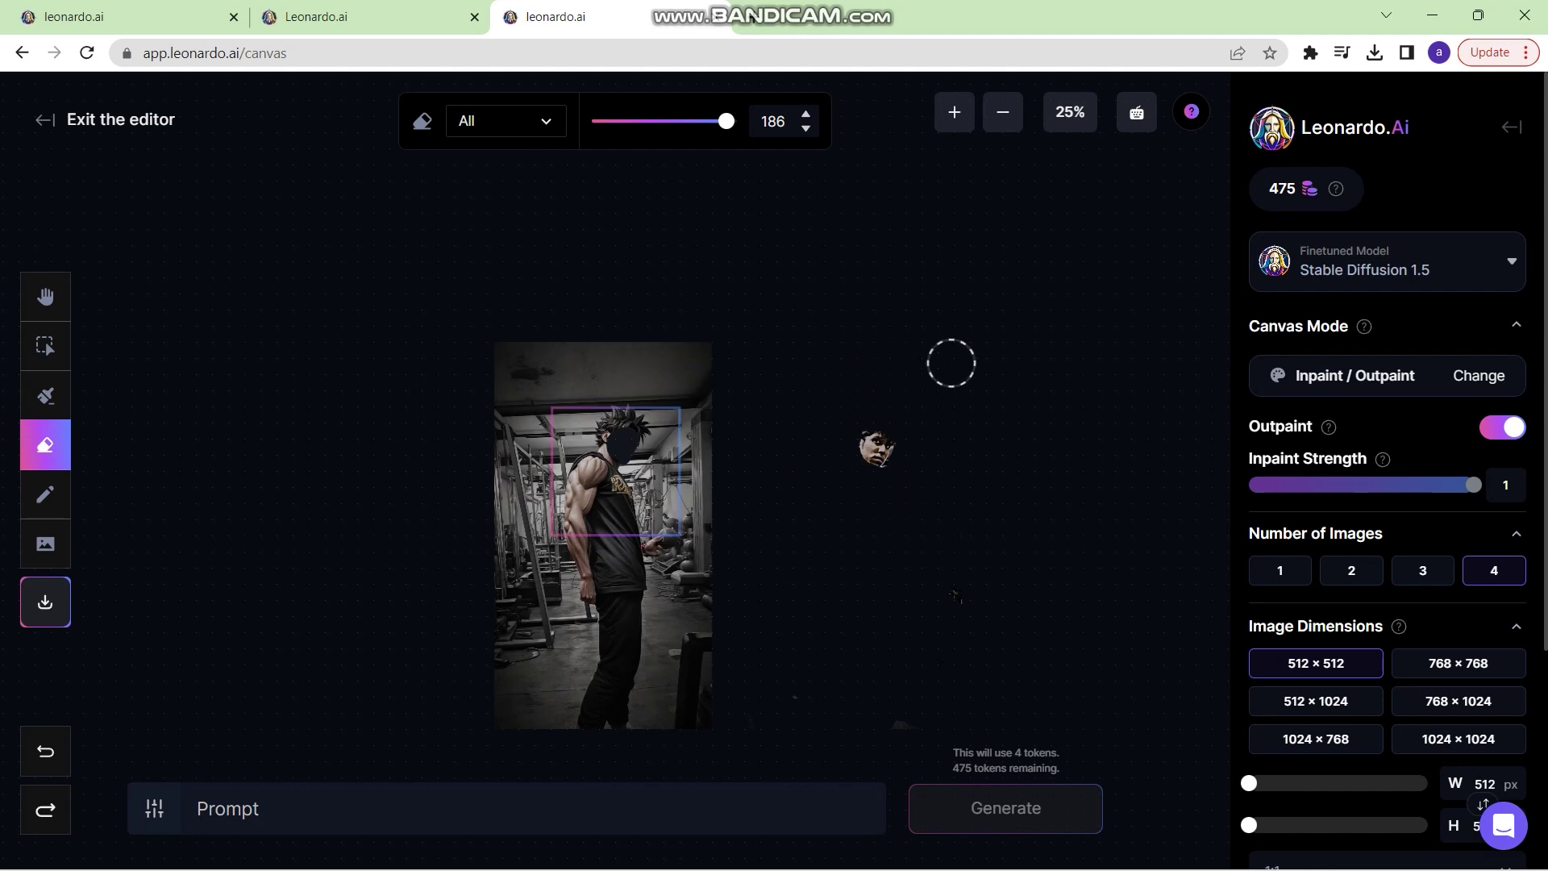
Move the face cutout from the gym photo onto the erased face area of the Goku figure
click(45, 295)
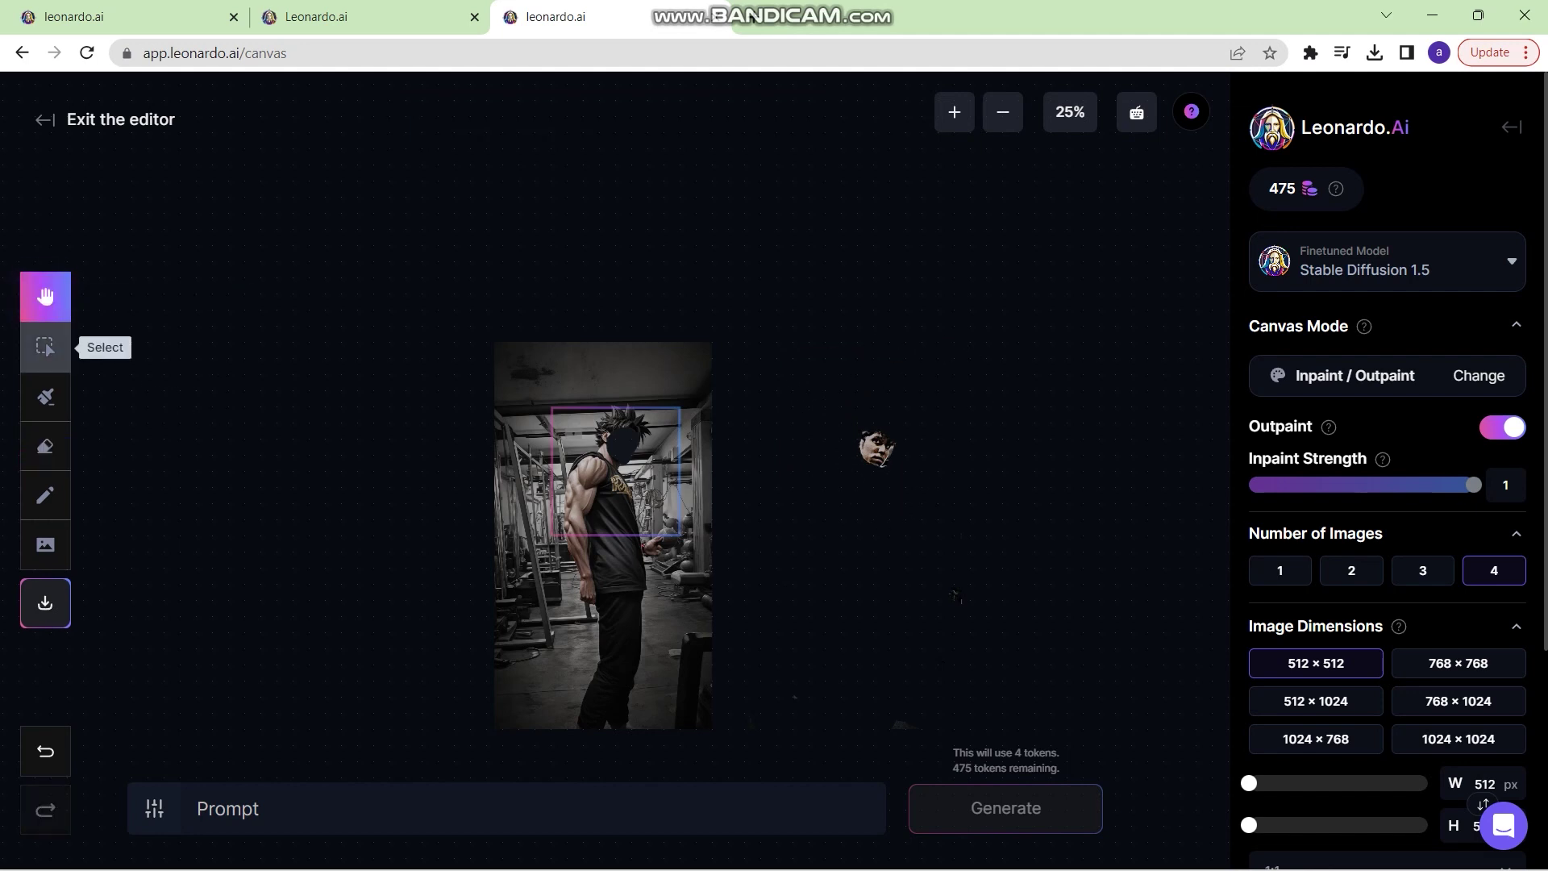
drag(597, 524, 613, 493)
click(46, 345)
drag(894, 423, 639, 423)
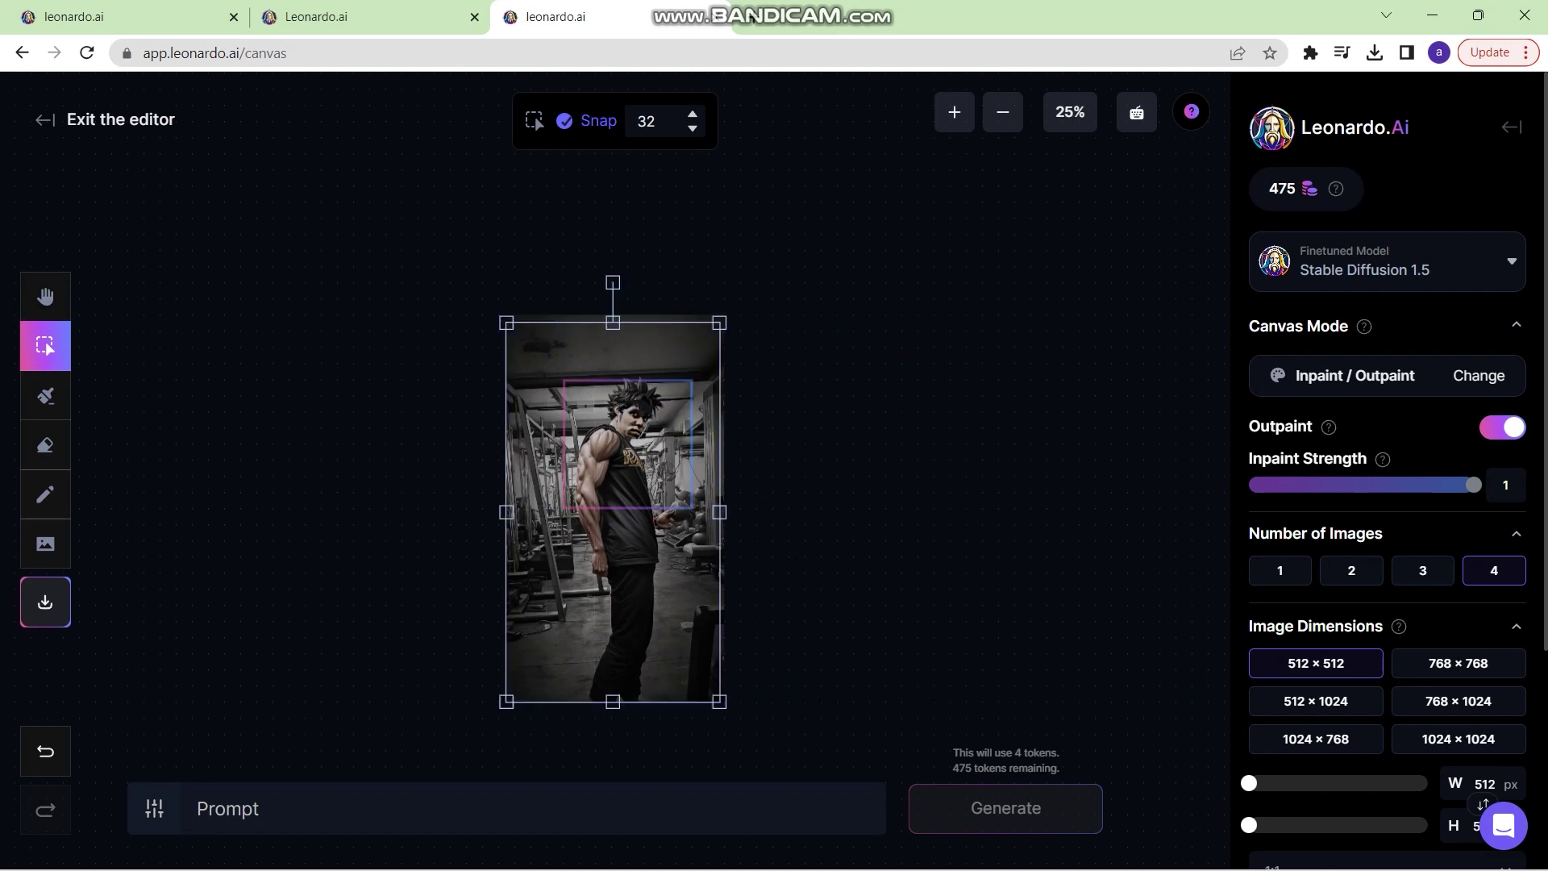
click(954, 112)
click(954, 112)
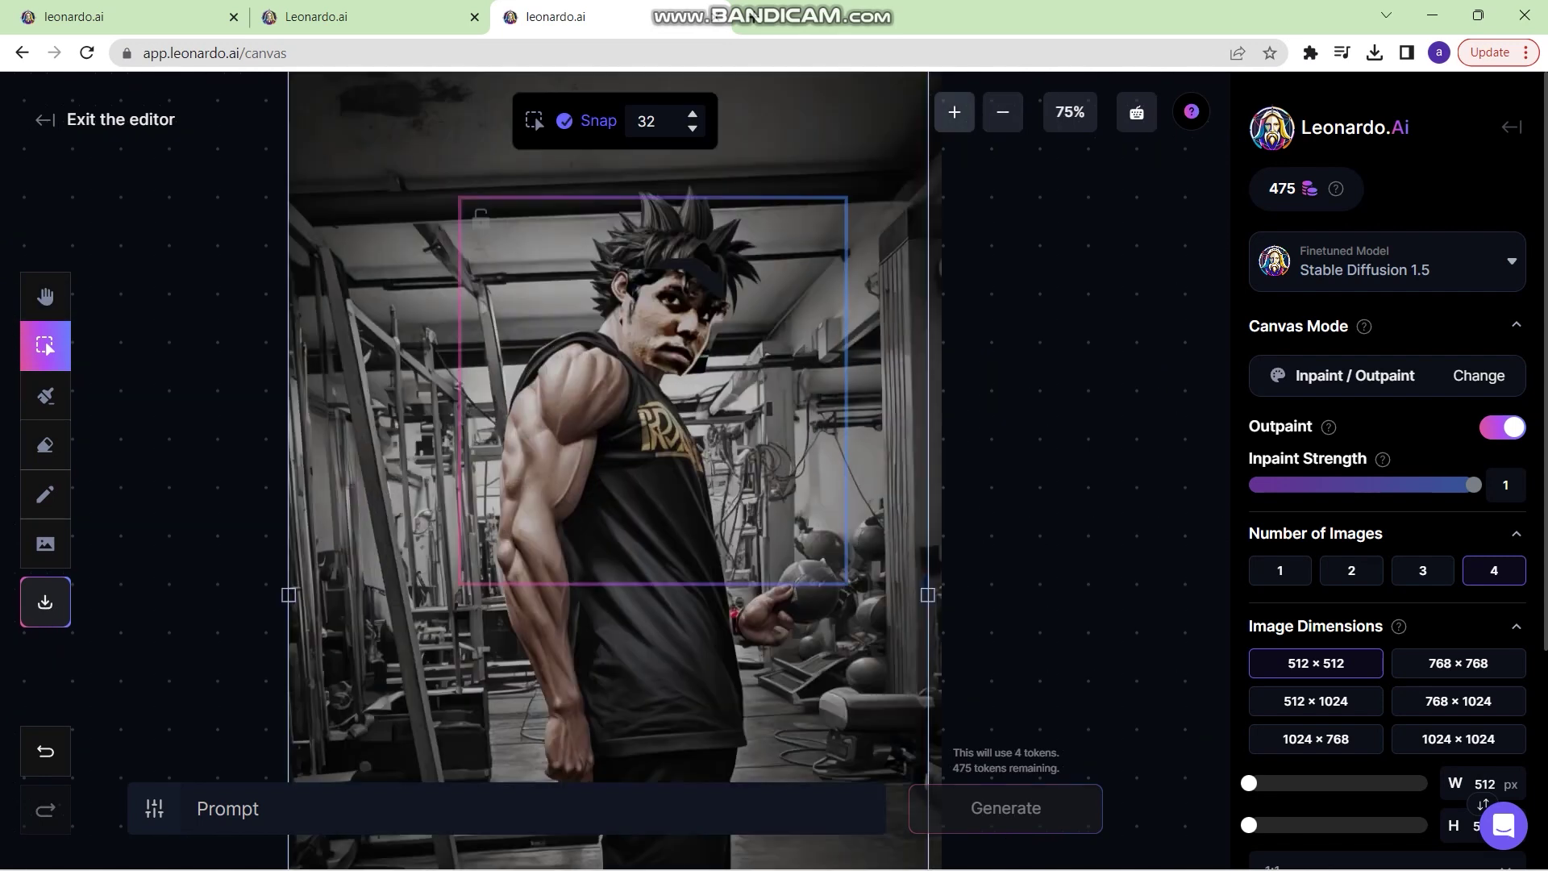
Scale the face cutout down slightly and fit it under the Goku hair, with the generation frame moved up around the head
click(653, 390)
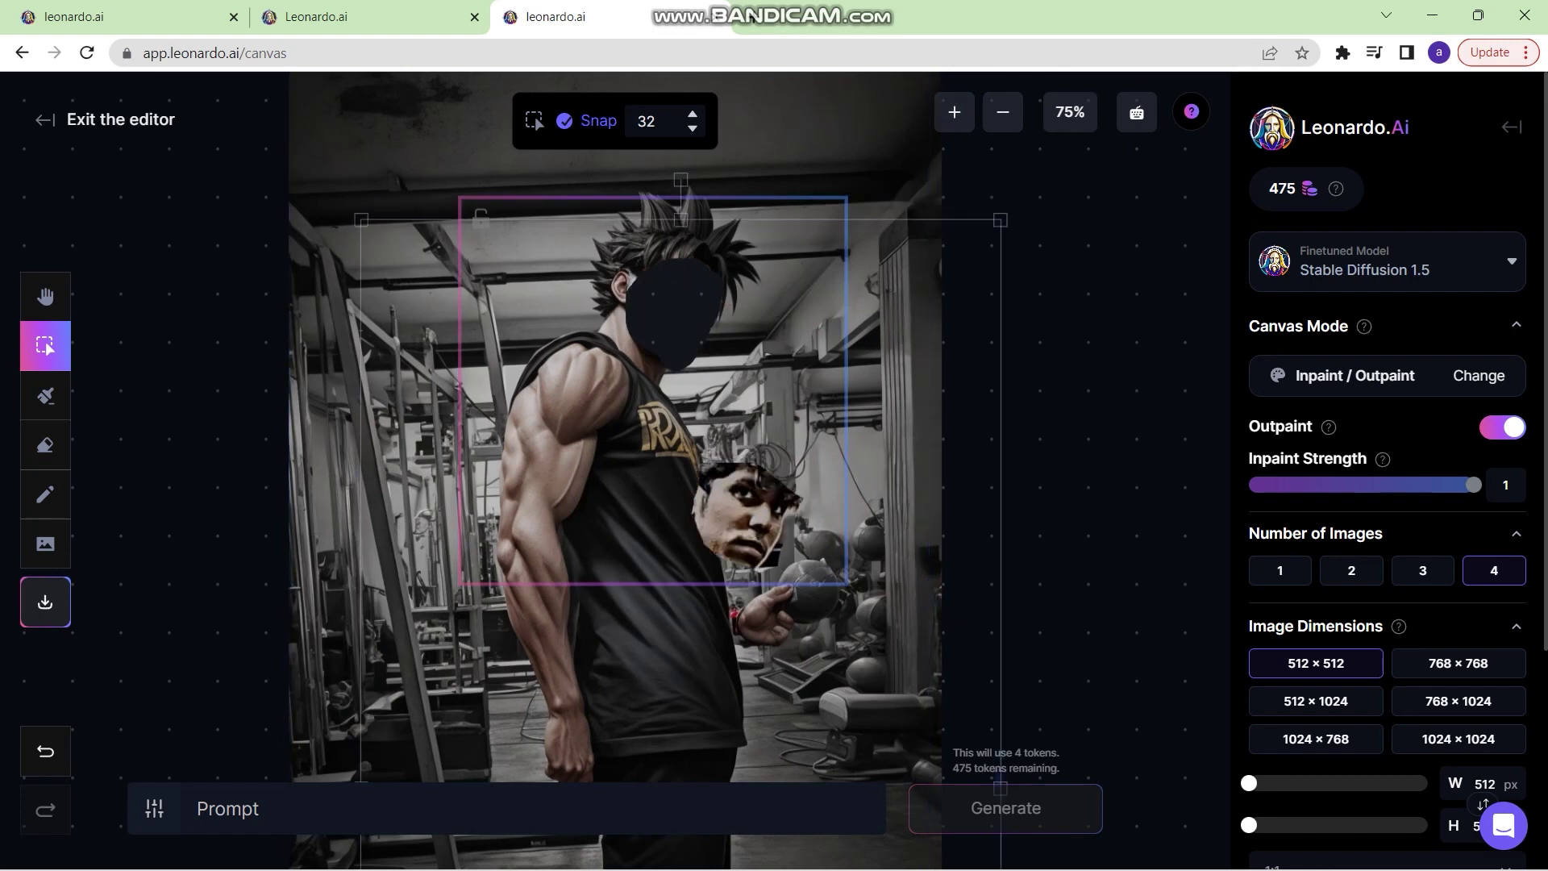
click(1003, 112)
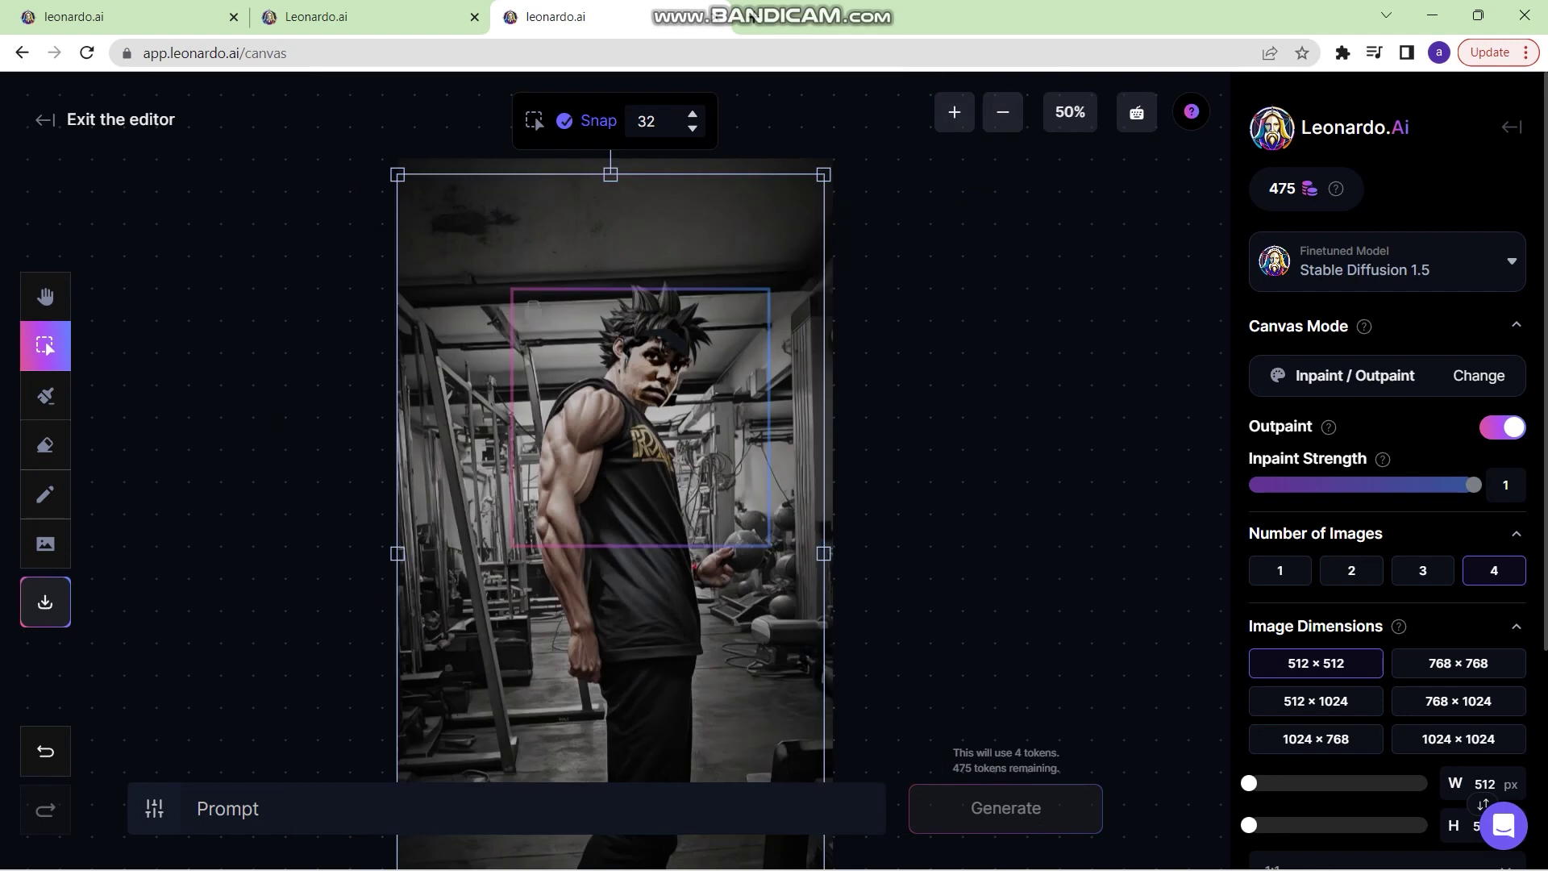
drag(817, 188, 799, 220)
drag(640, 417, 656, 384)
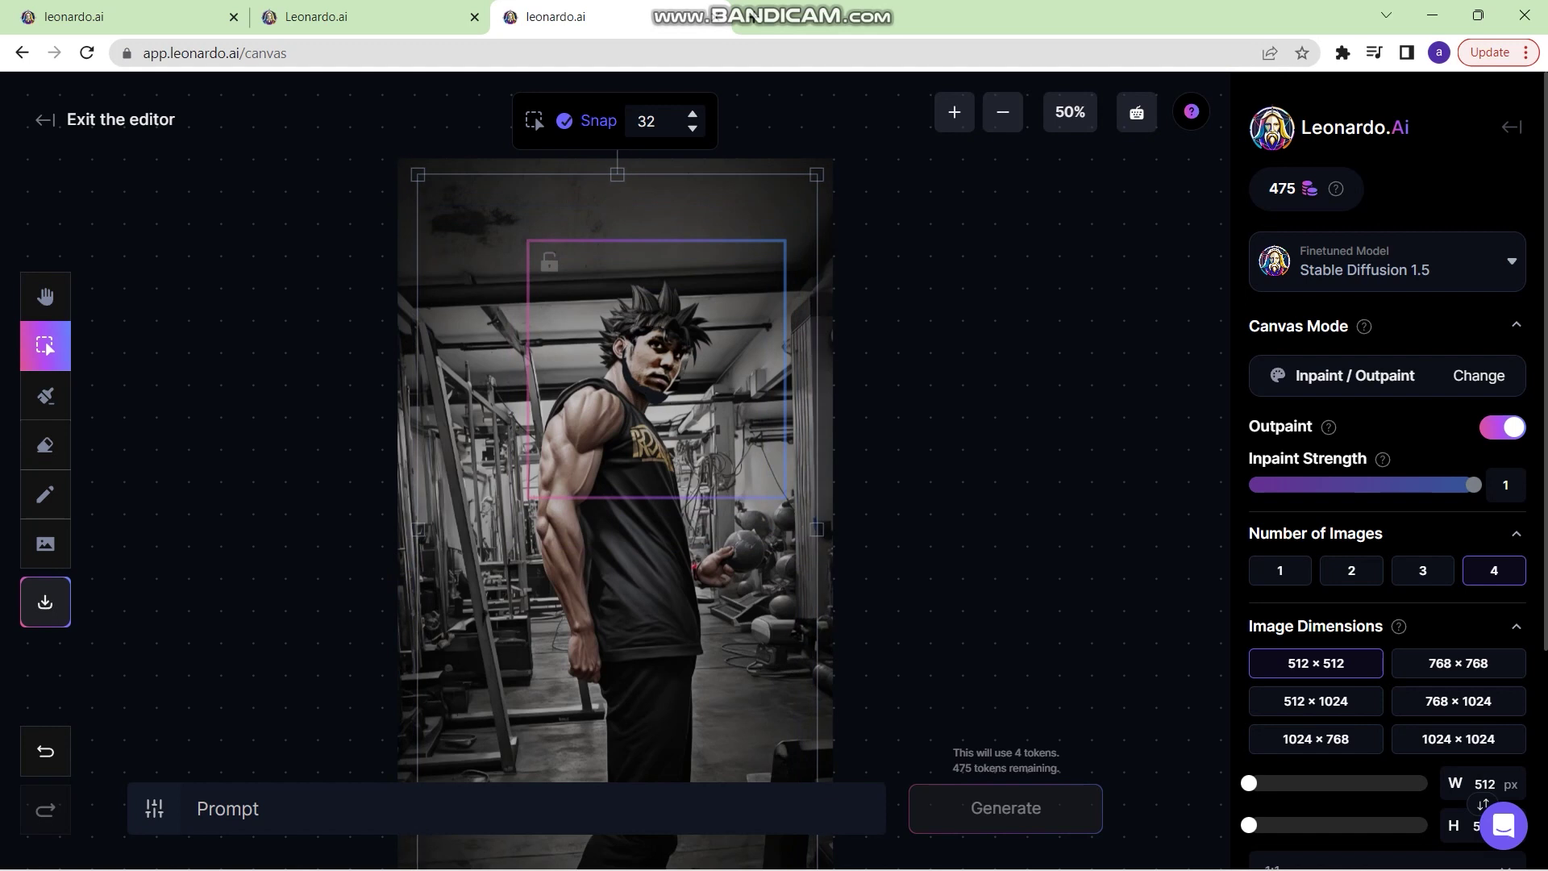
drag(816, 528, 812, 529)
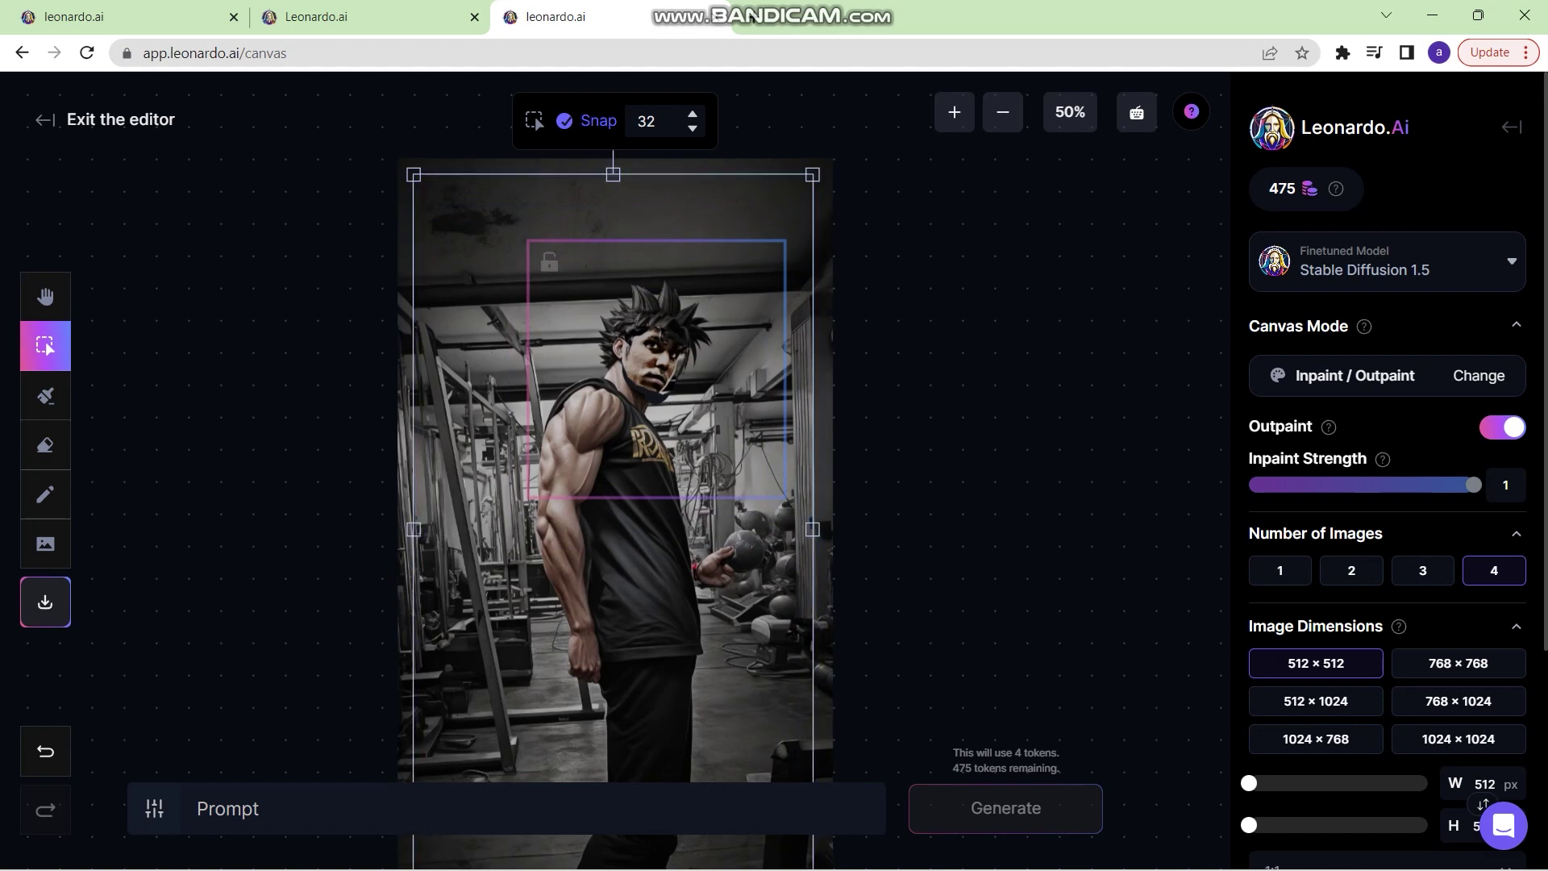
Reposition the generation frame around the figure's head and upper body and readjust the face cutout
click(657, 368)
mouse_move(656, 369)
mouse_down()
mouse_move(610, 368)
mouse_move(640, 368)
mouse_up()
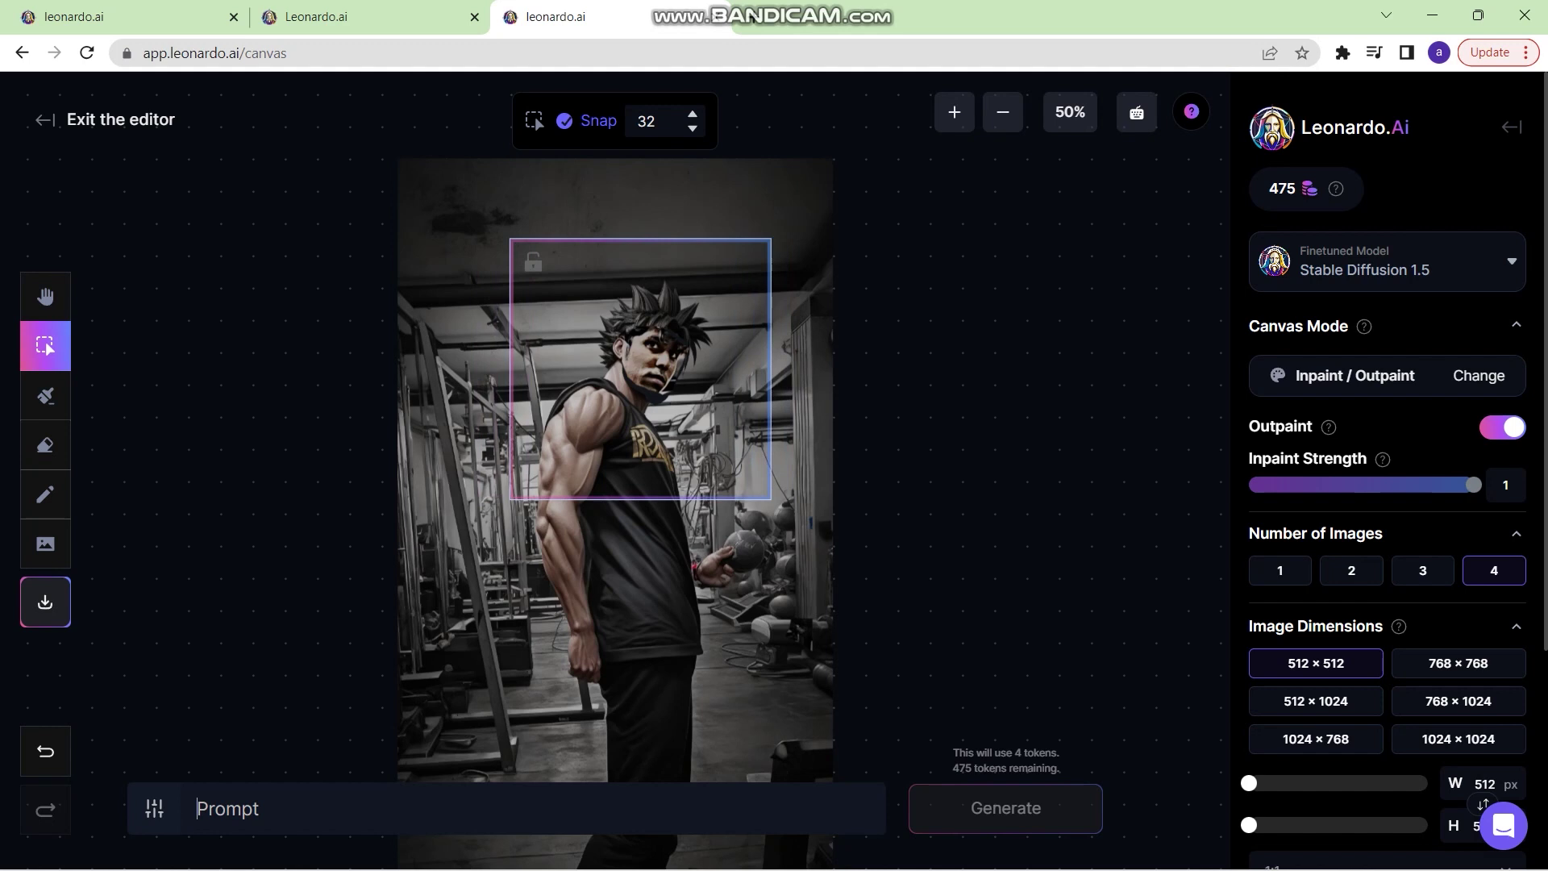
click(532, 808)
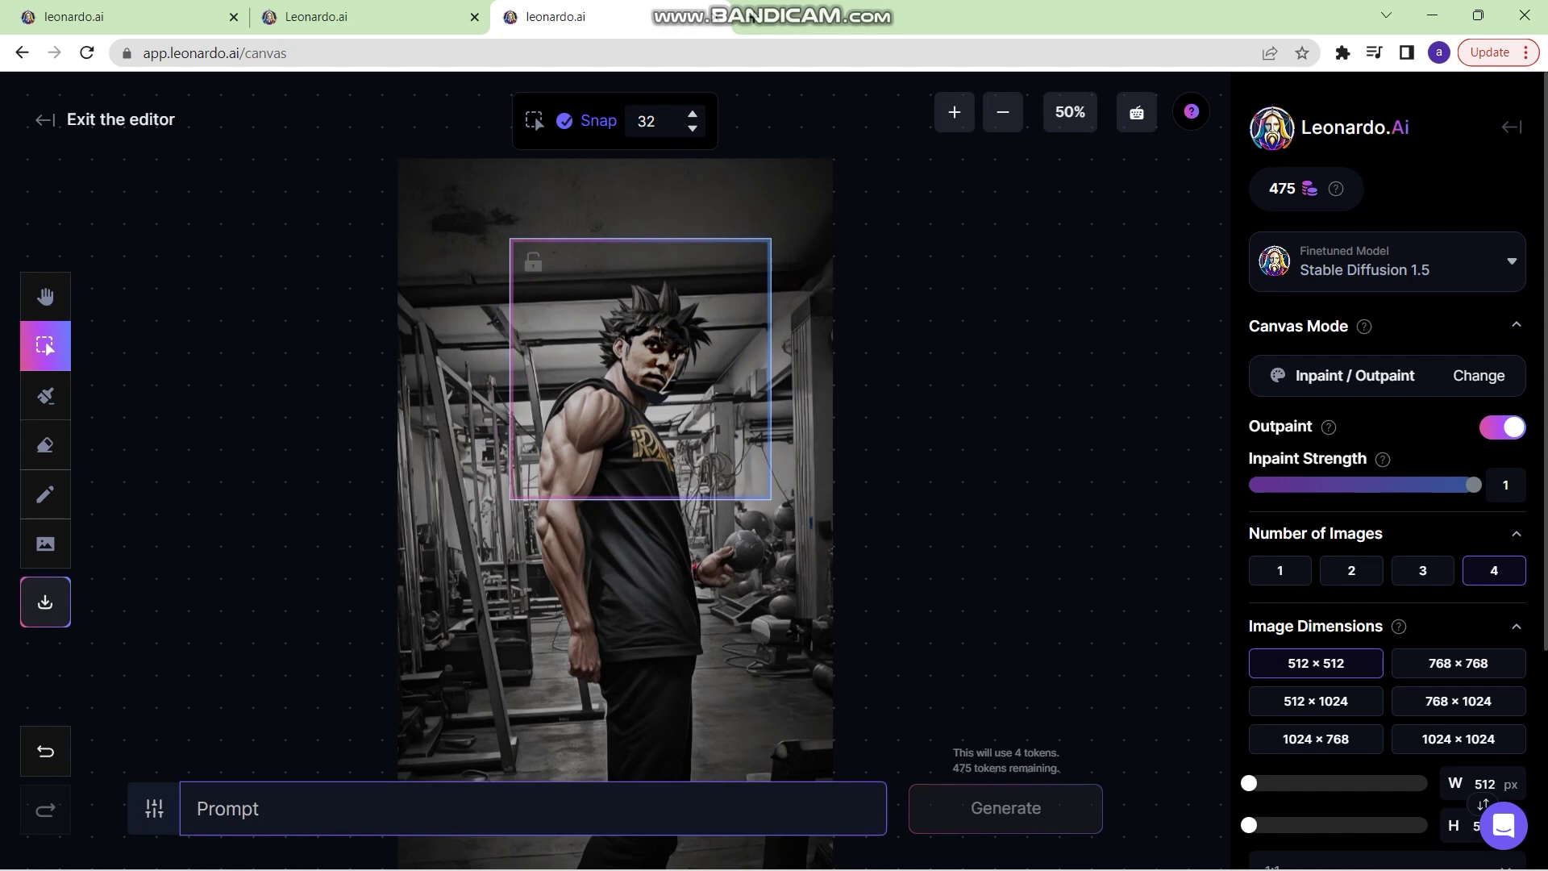
mouse_move(640, 369)
mouse_down()
mouse_move(677, 369)
mouse_move(661, 368)
mouse_up()
click(613, 529)
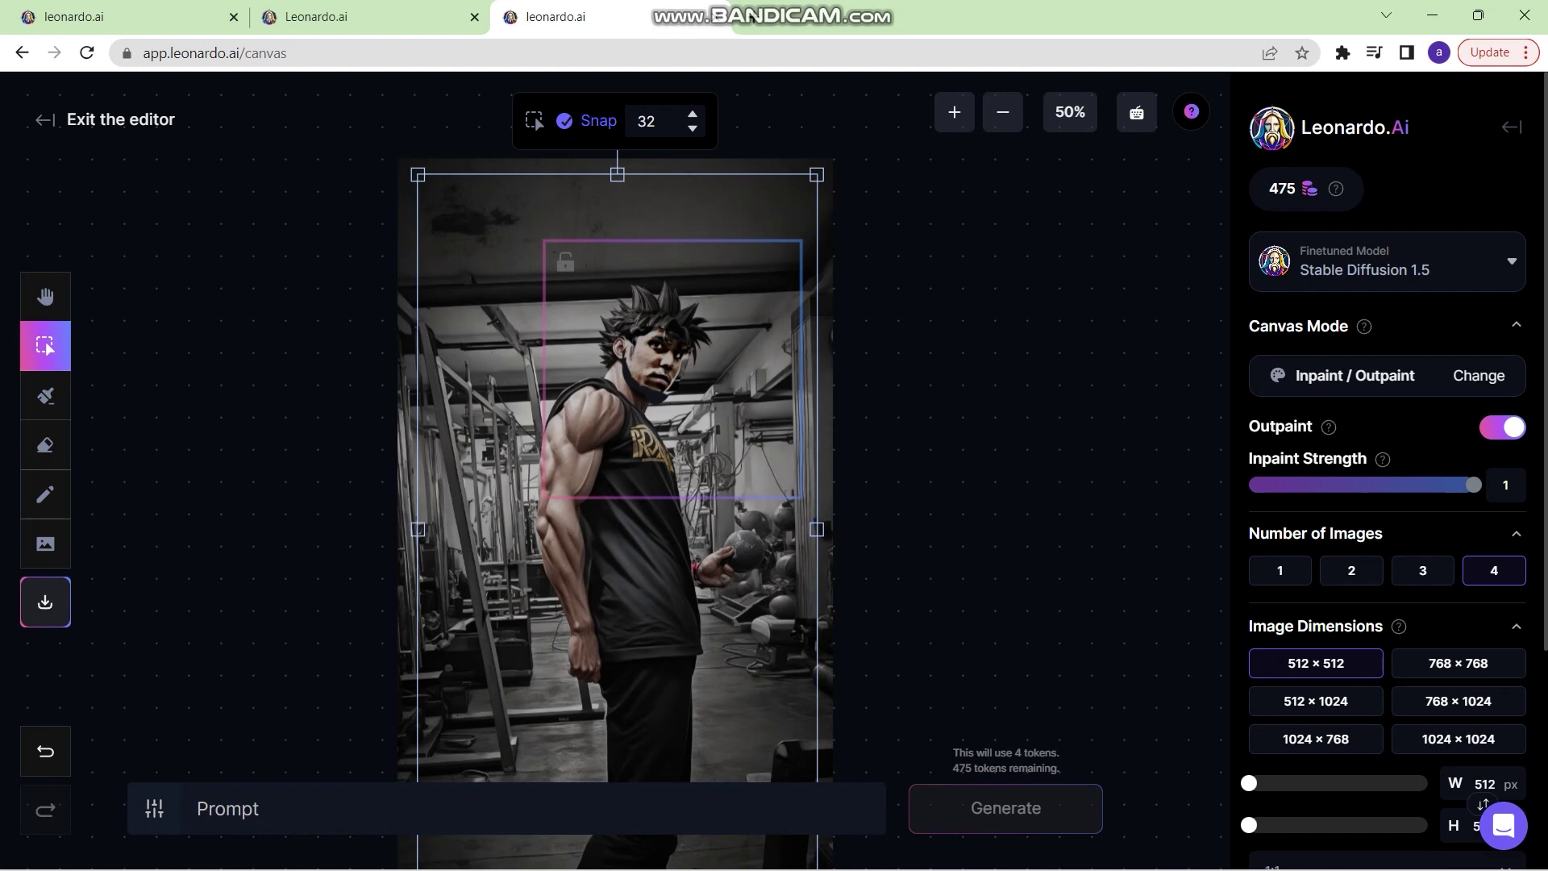
Switch to the eraser and set its size to 18 for cleaning up around the face cutout's jaw
click(532, 808)
click(45, 444)
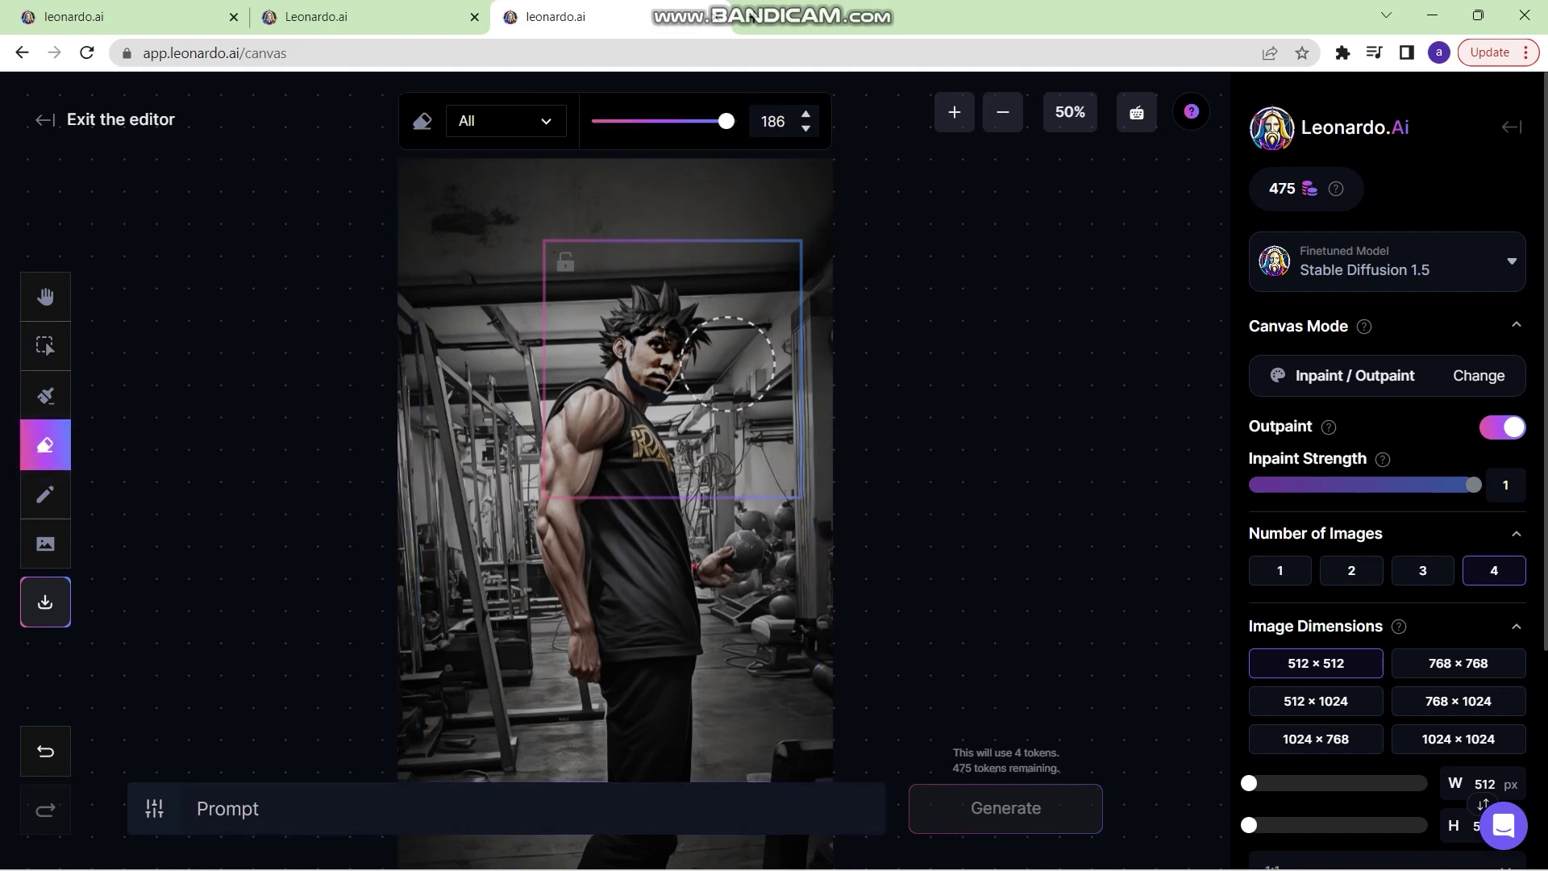
drag(728, 121, 603, 121)
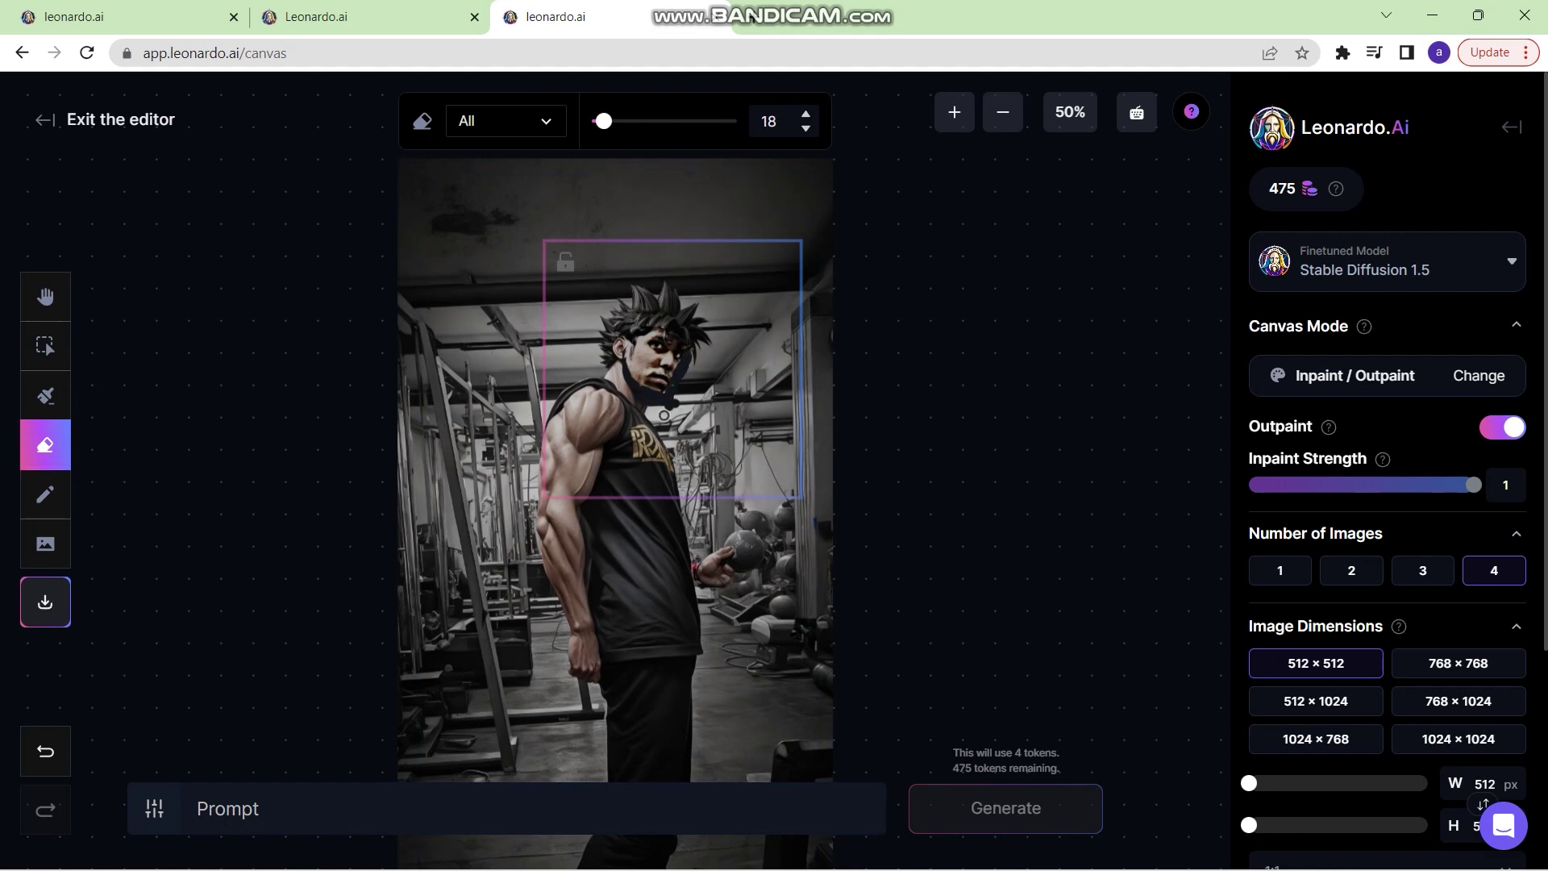
Generate four inpainting variations of the framed head area with the prompt "face , jawline"
click(570, 831)
text(face , jawline)
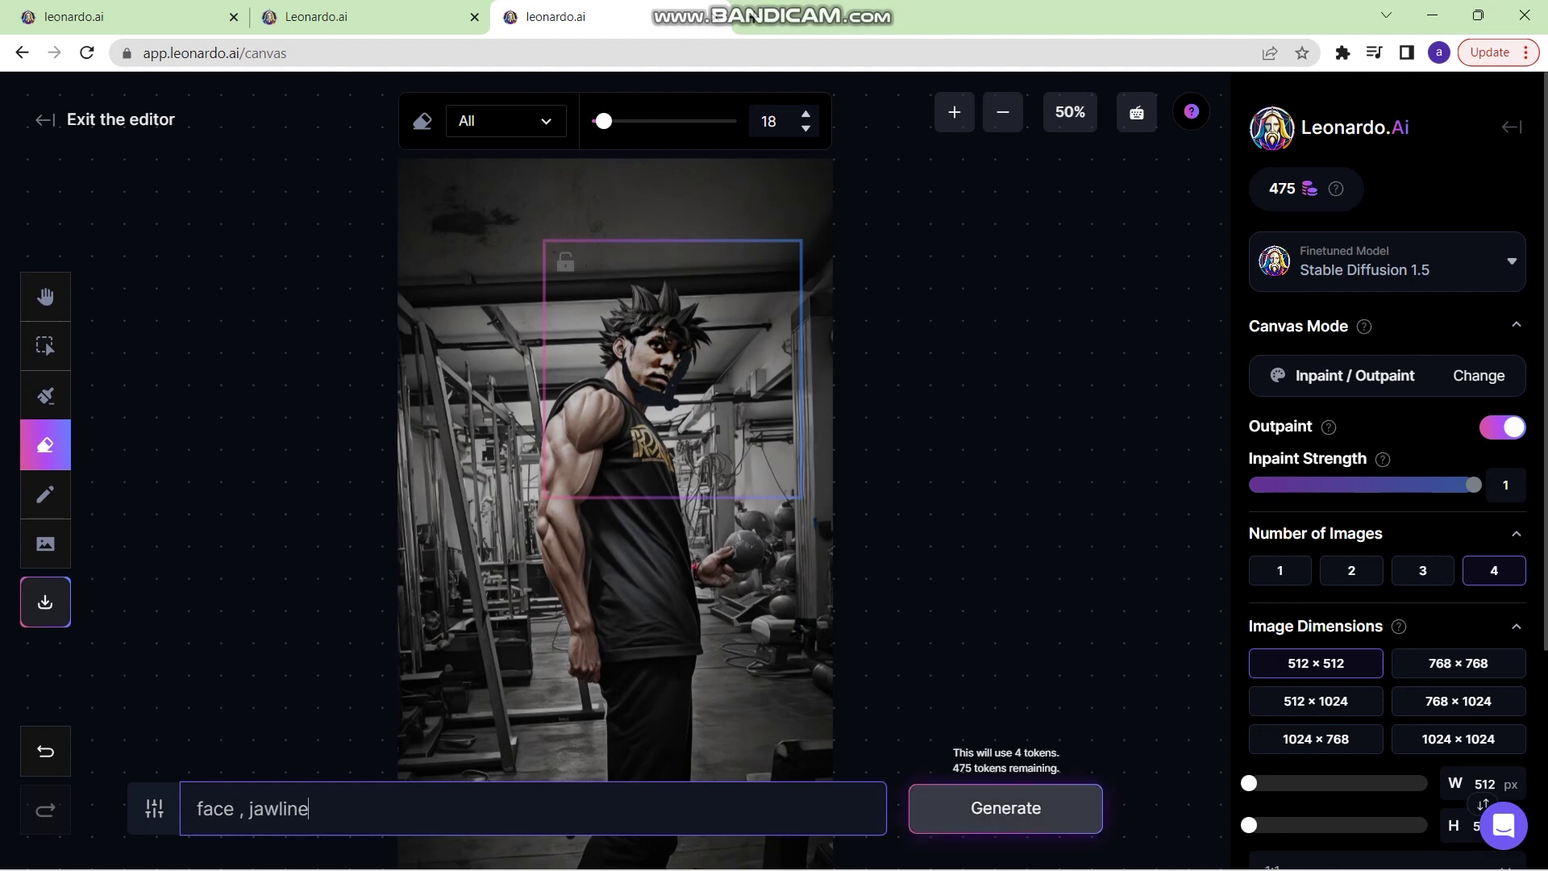
click(1005, 808)
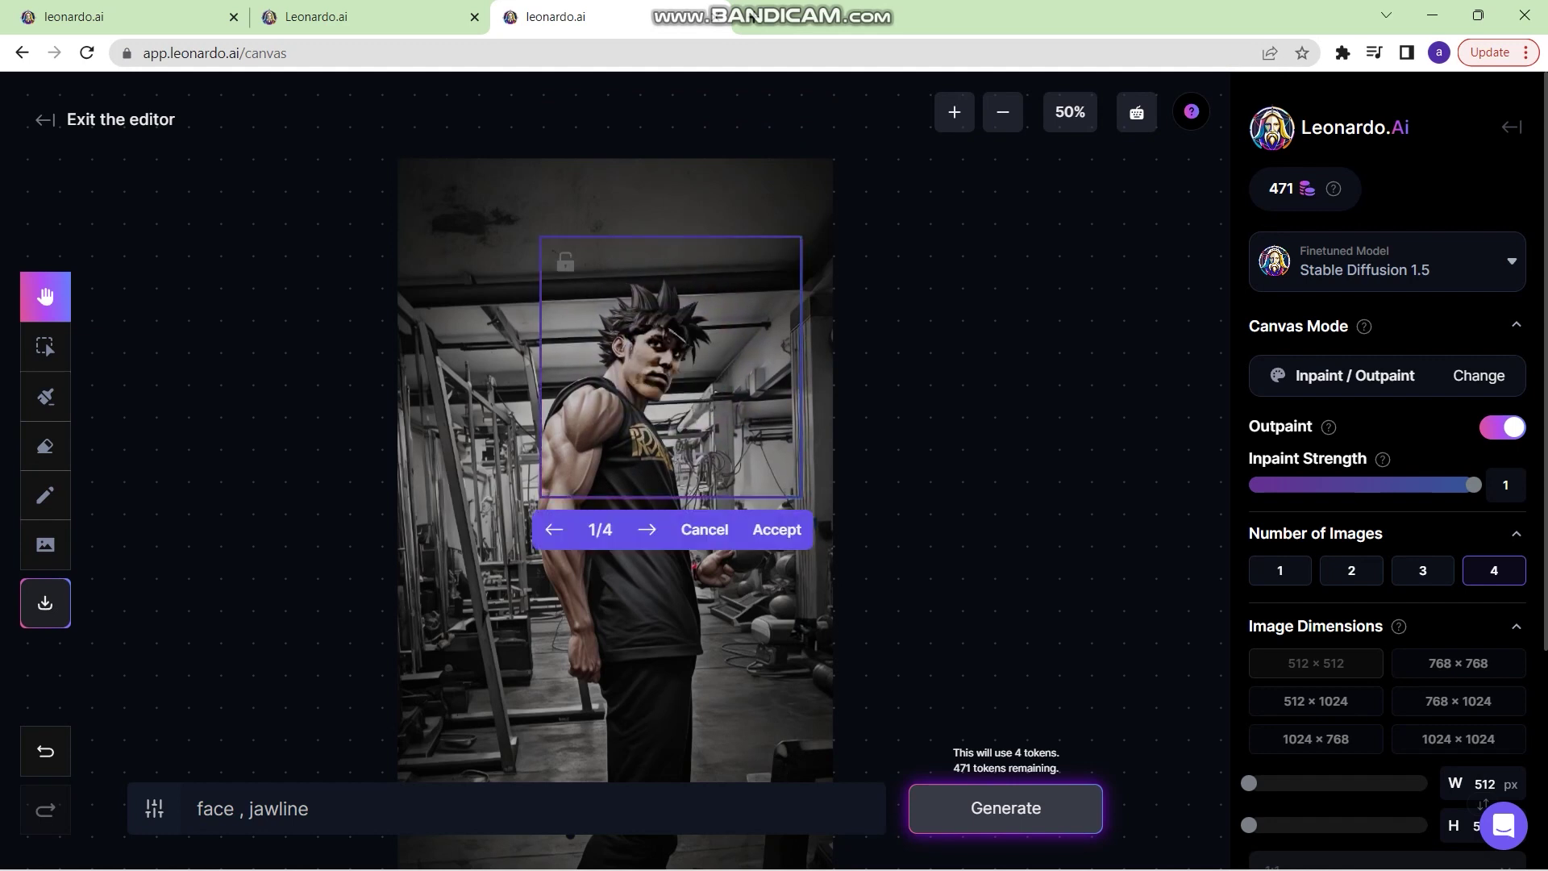
Compare the inpainted face variations, accept the third one, and download the canvas artwork
click(648, 528)
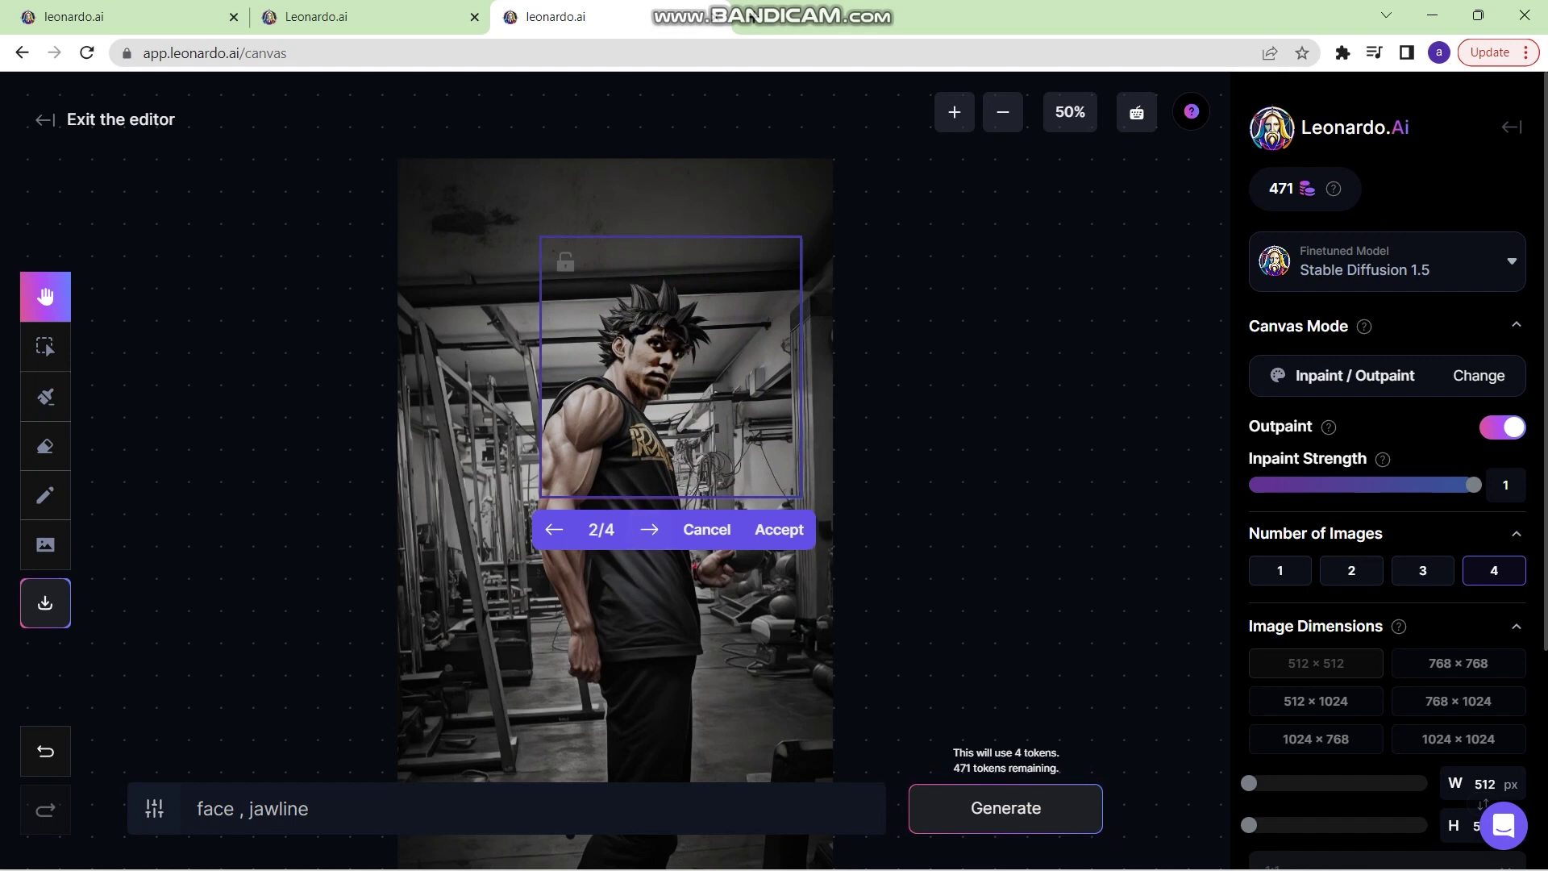
click(649, 529)
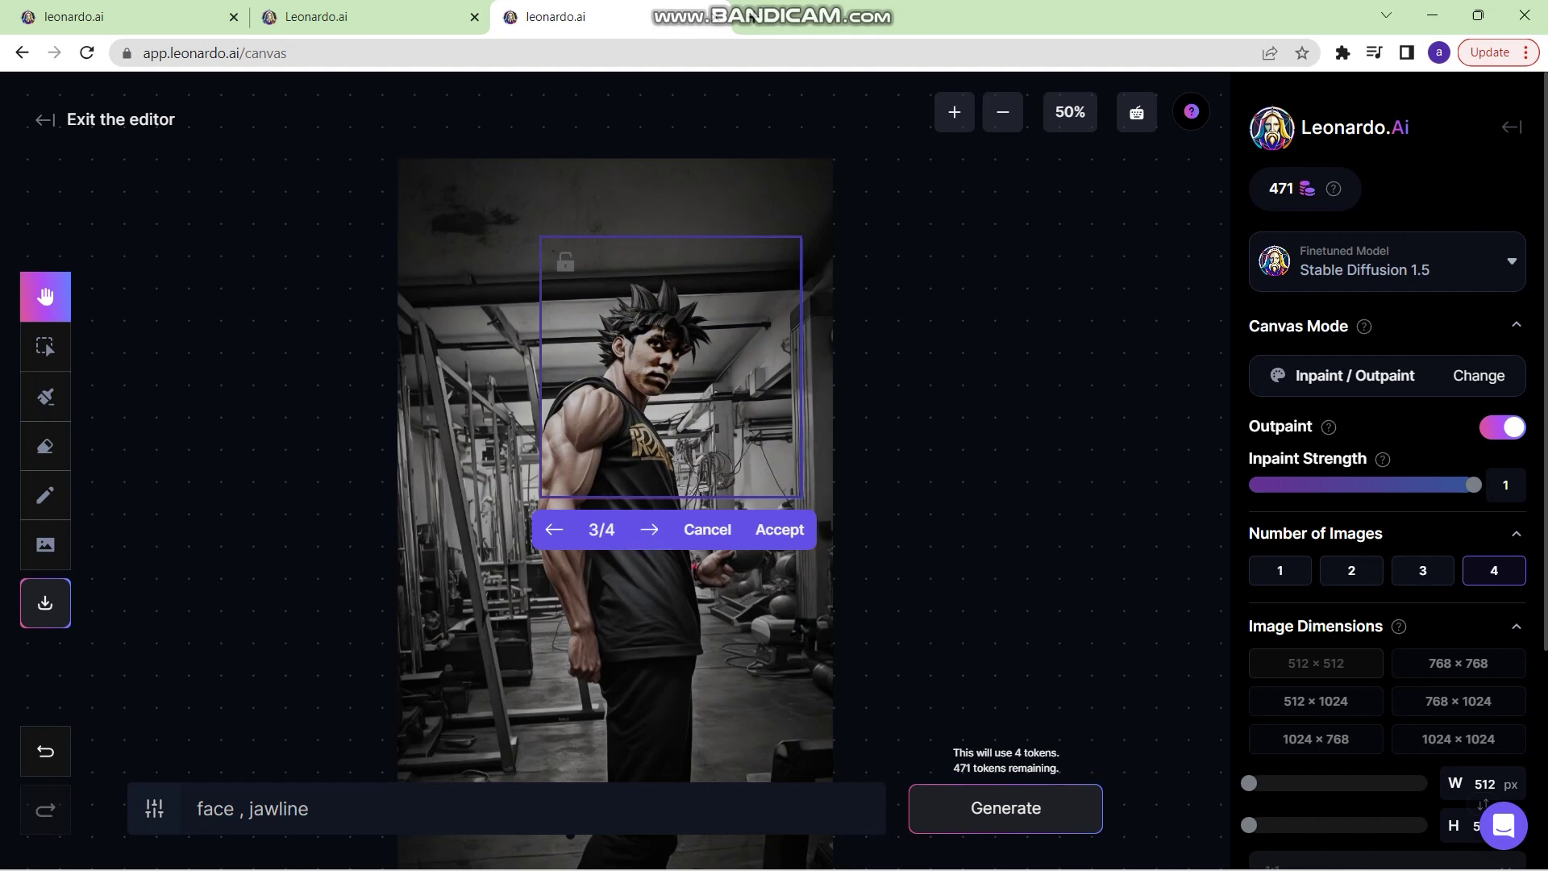
click(779, 529)
click(45, 341)
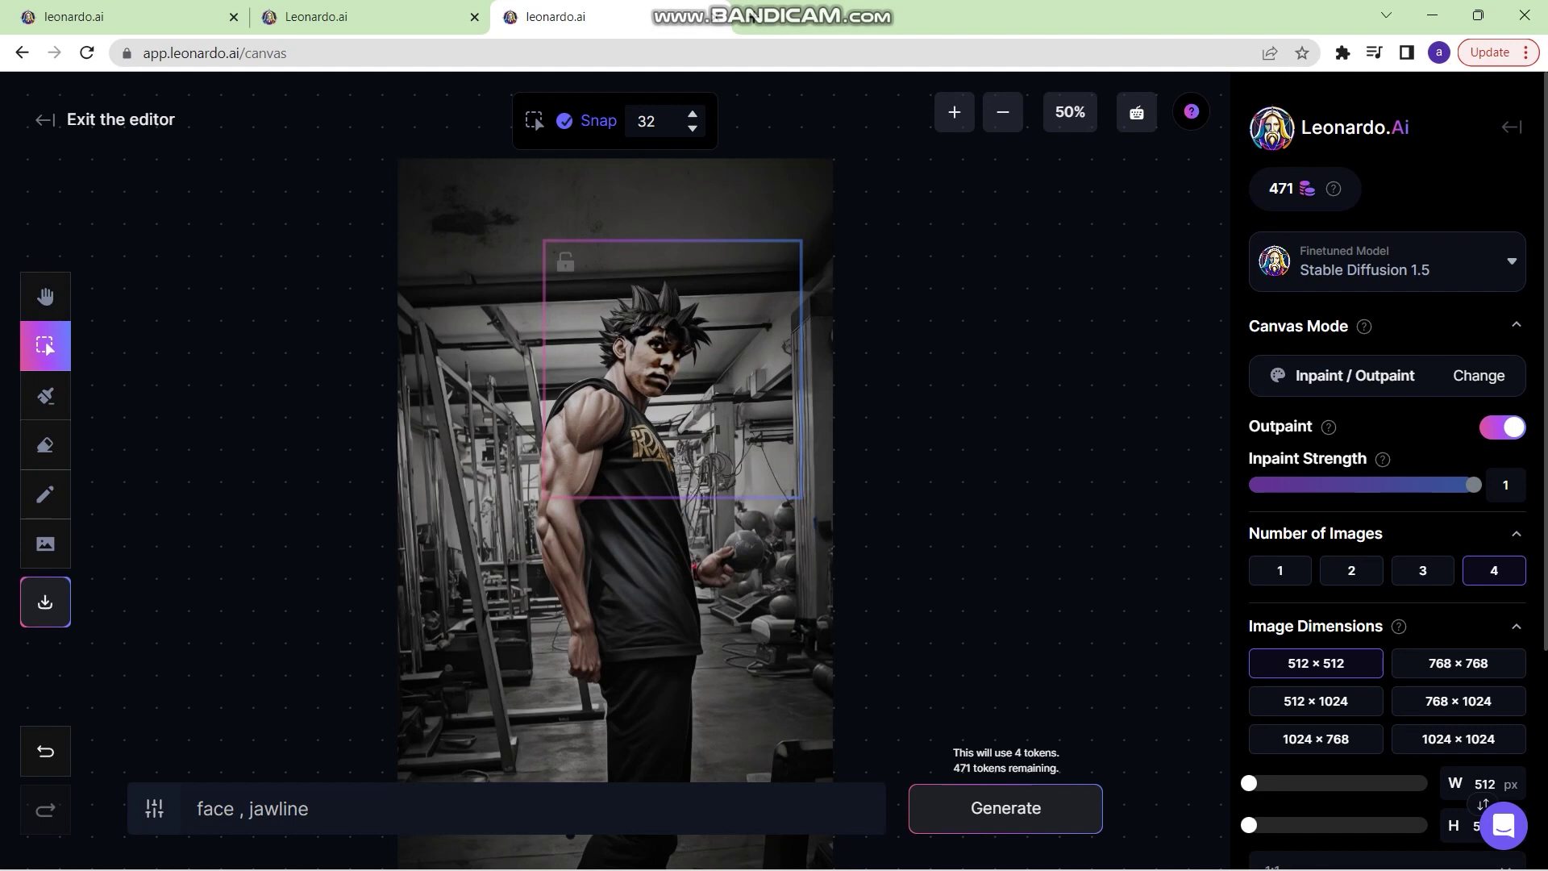
click(46, 602)
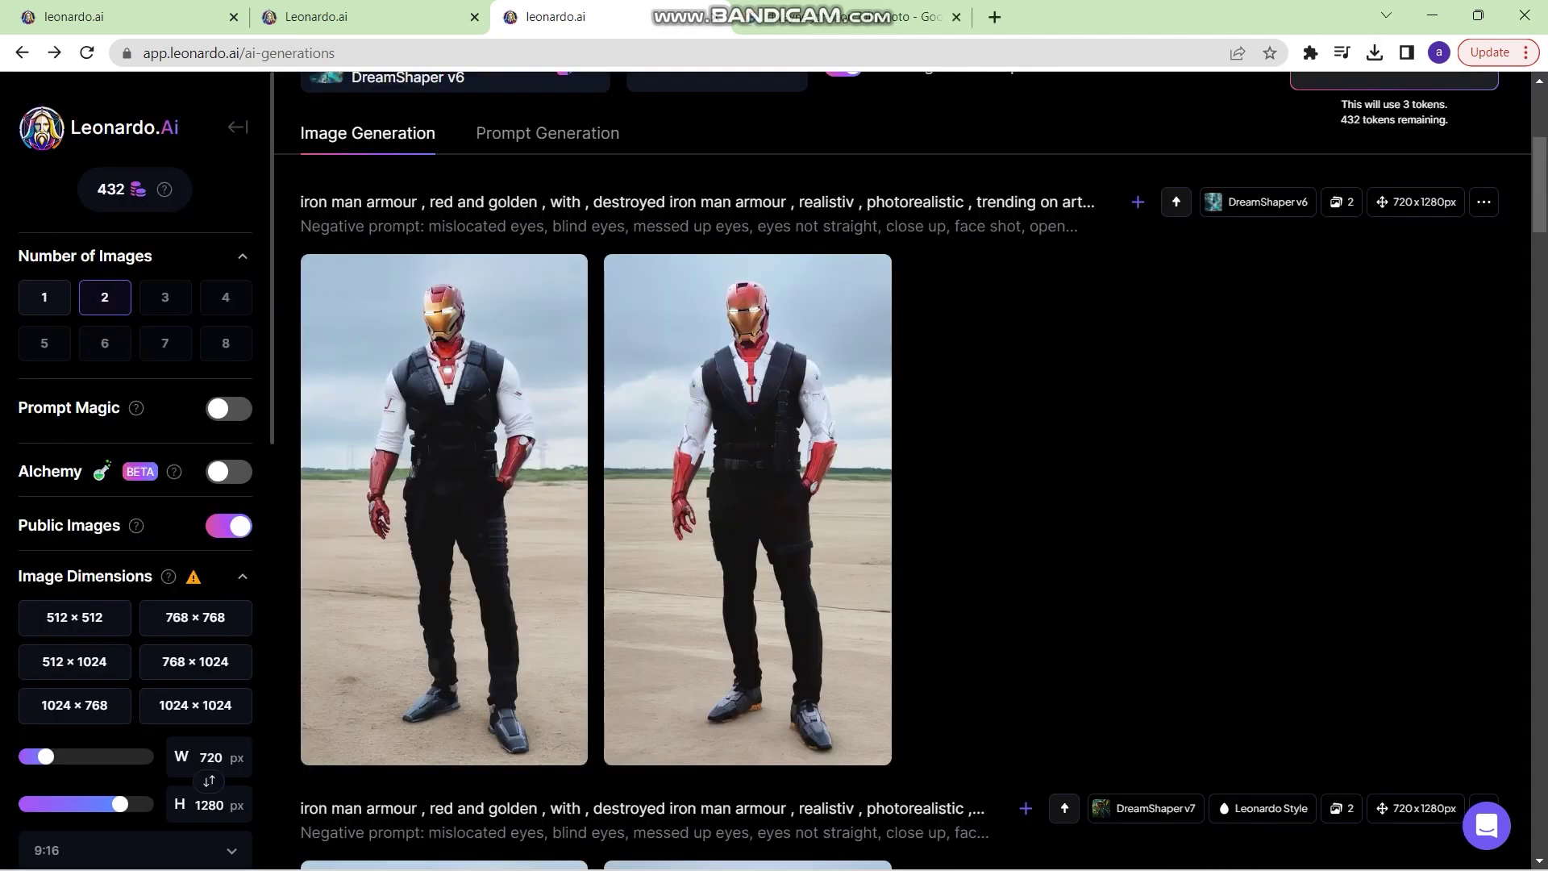
Examine the Iron Man armour generation's settings, source photo, Init Strength, prompt, negative prompt and resulting images
scroll(135, 475, down, 9)
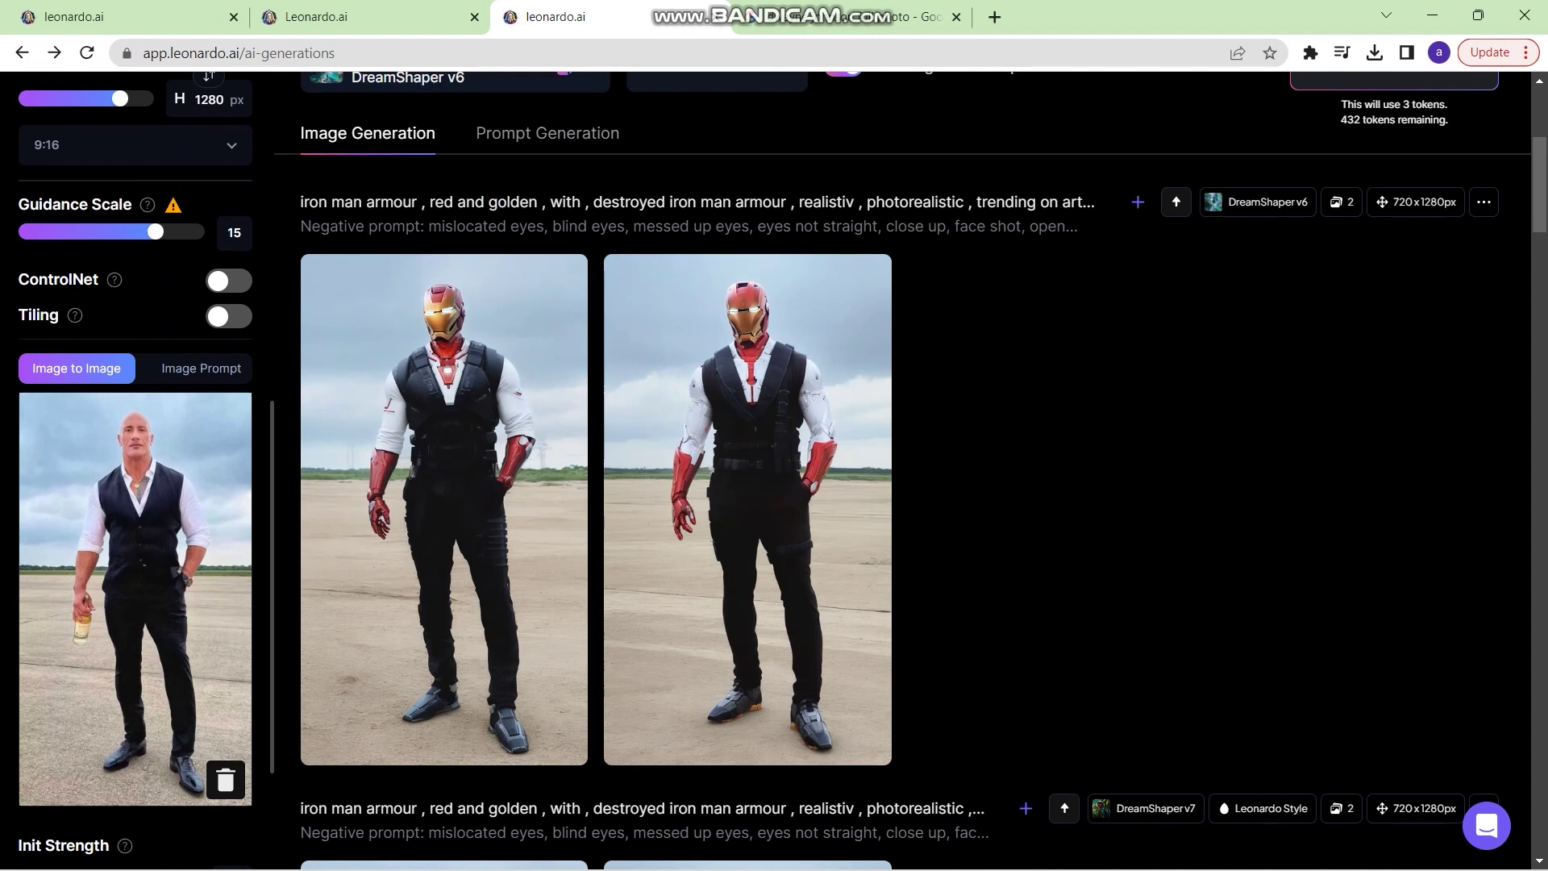
scroll(135, 476, down, 2)
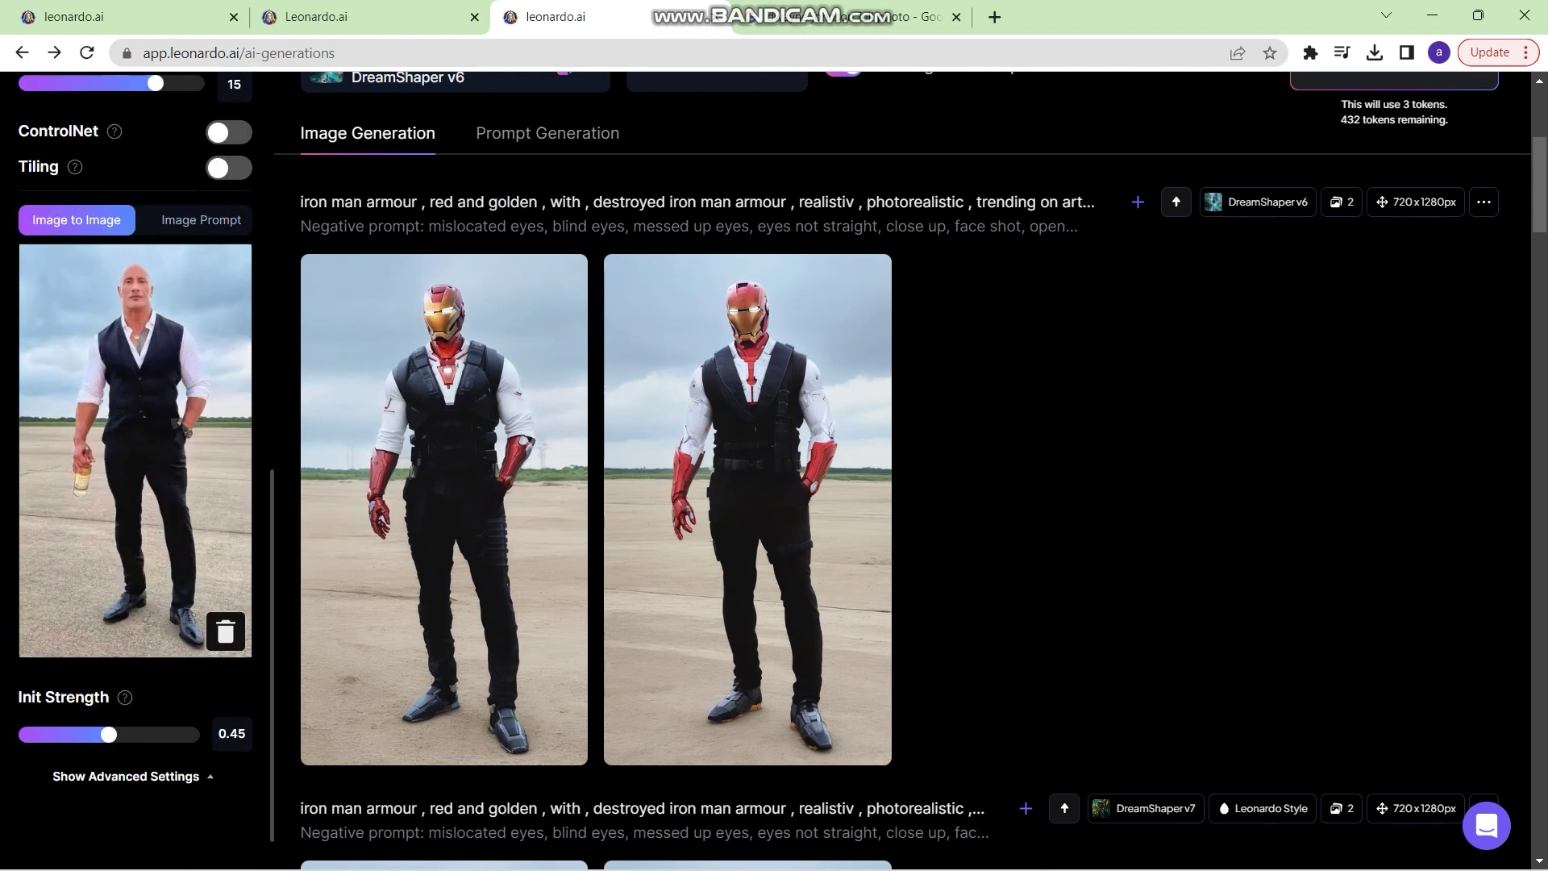
scroll(136, 475, up, 10)
scroll(911, 549, up, 2)
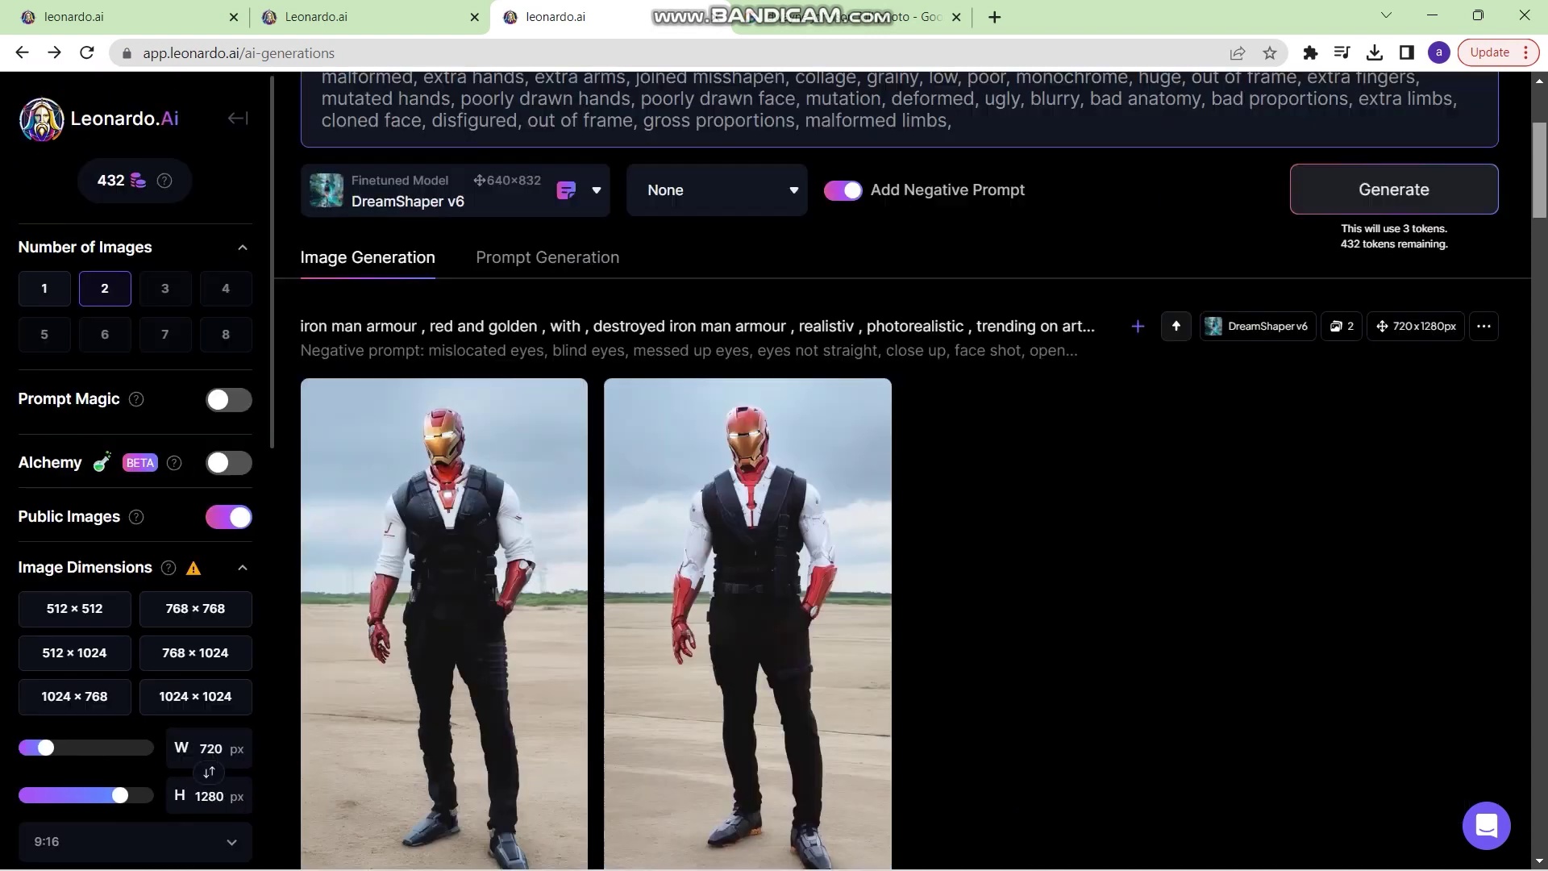
scroll(911, 548, up, 4)
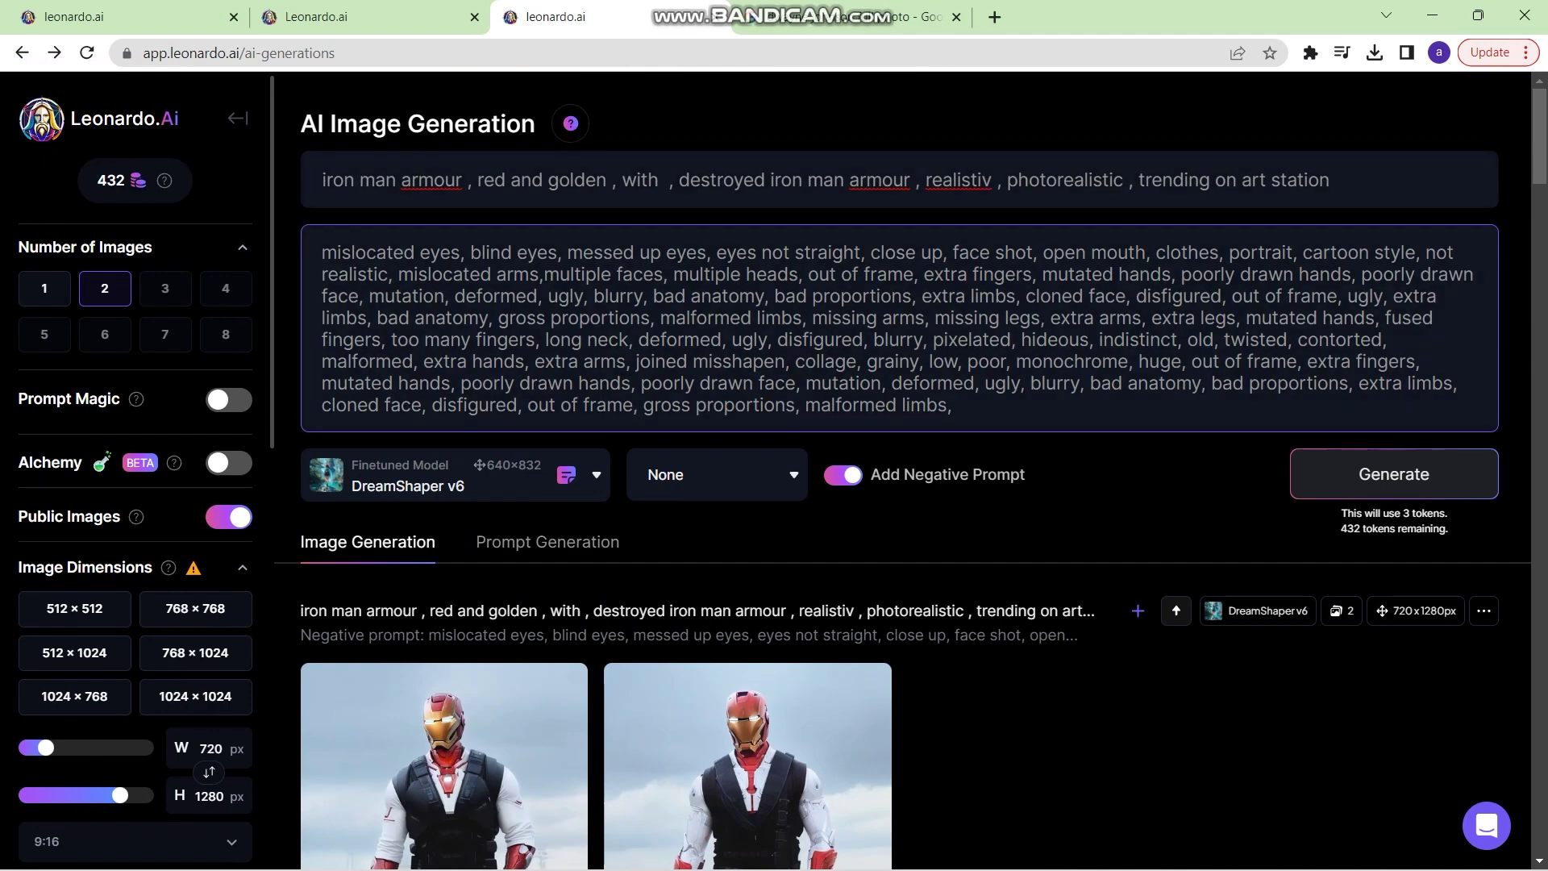
scroll(911, 548, down, 5)
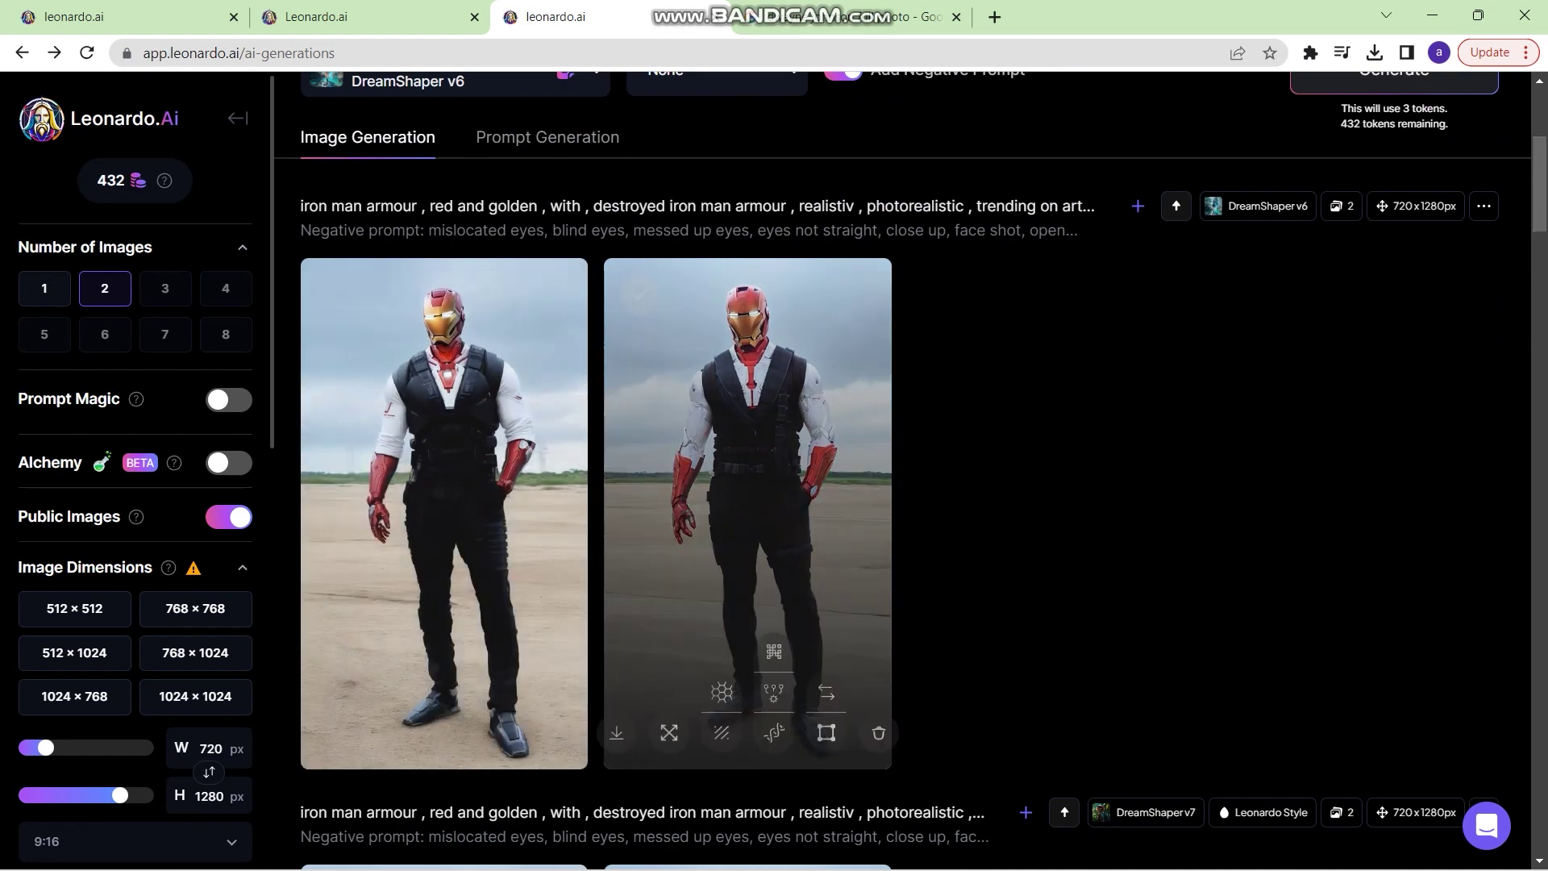
scroll(911, 548, up, 5)
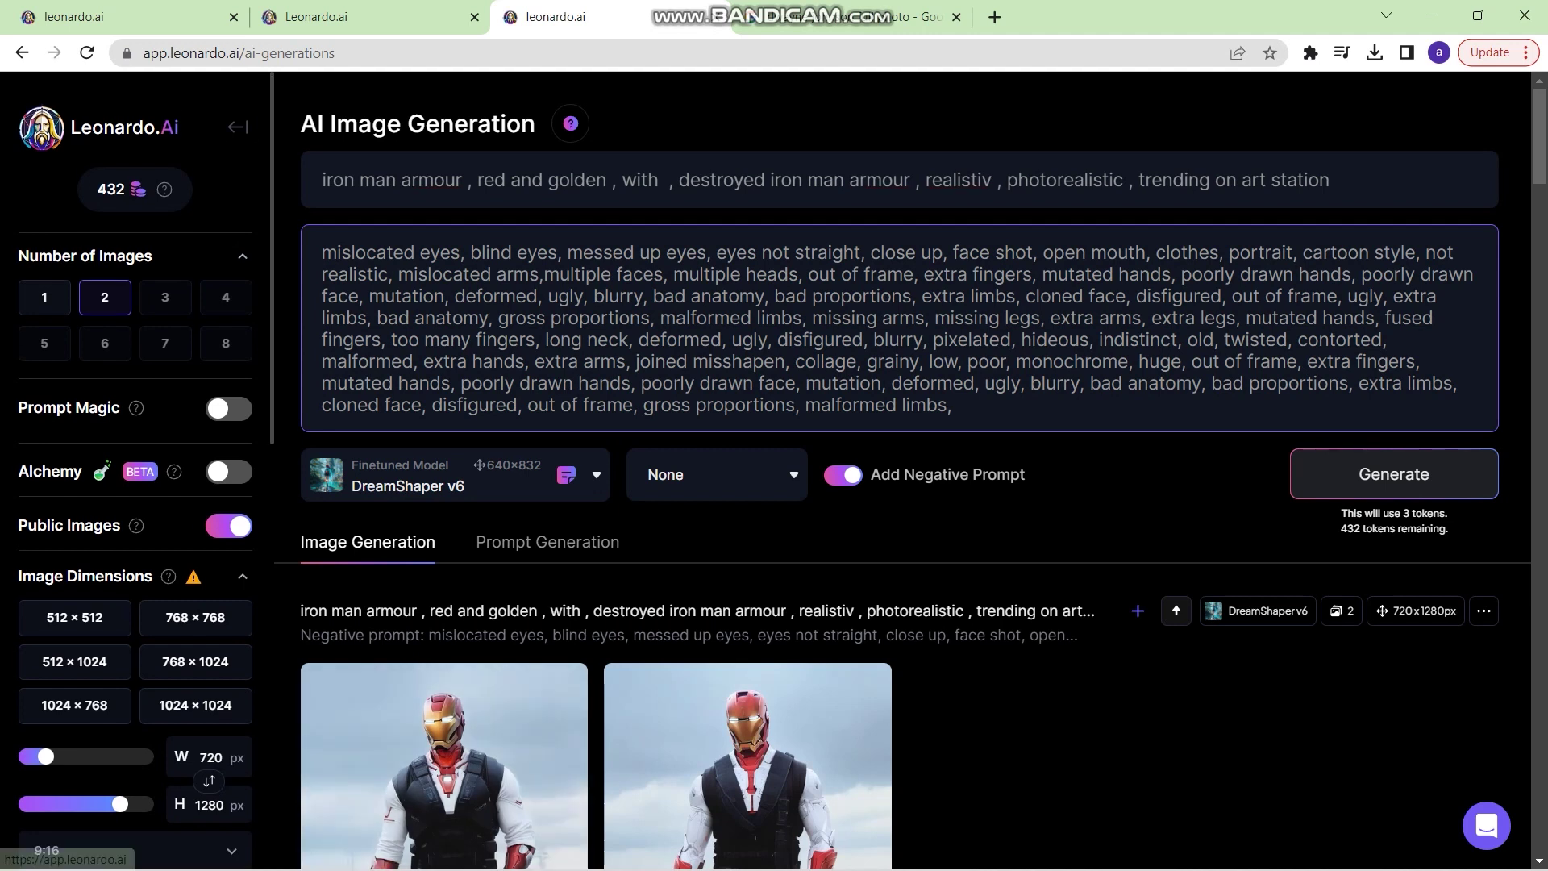
Find the "Cyber samurai black" creation in the home page gallery and remix it as a new generation
click(238, 127)
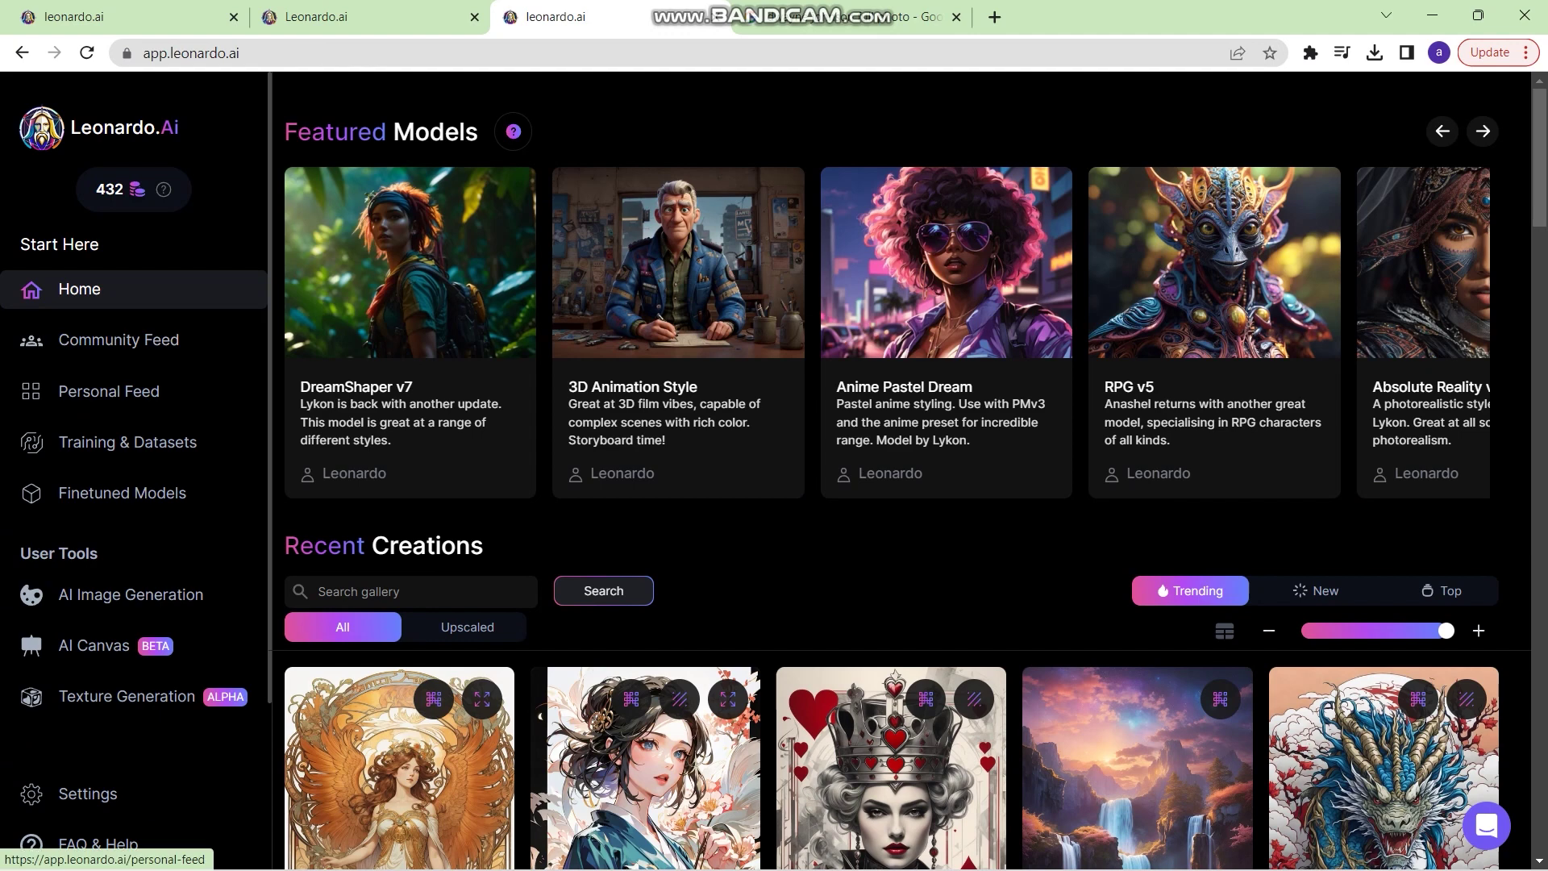
drag(1538, 158, 1538, 514)
scroll(891, 523, down, 18)
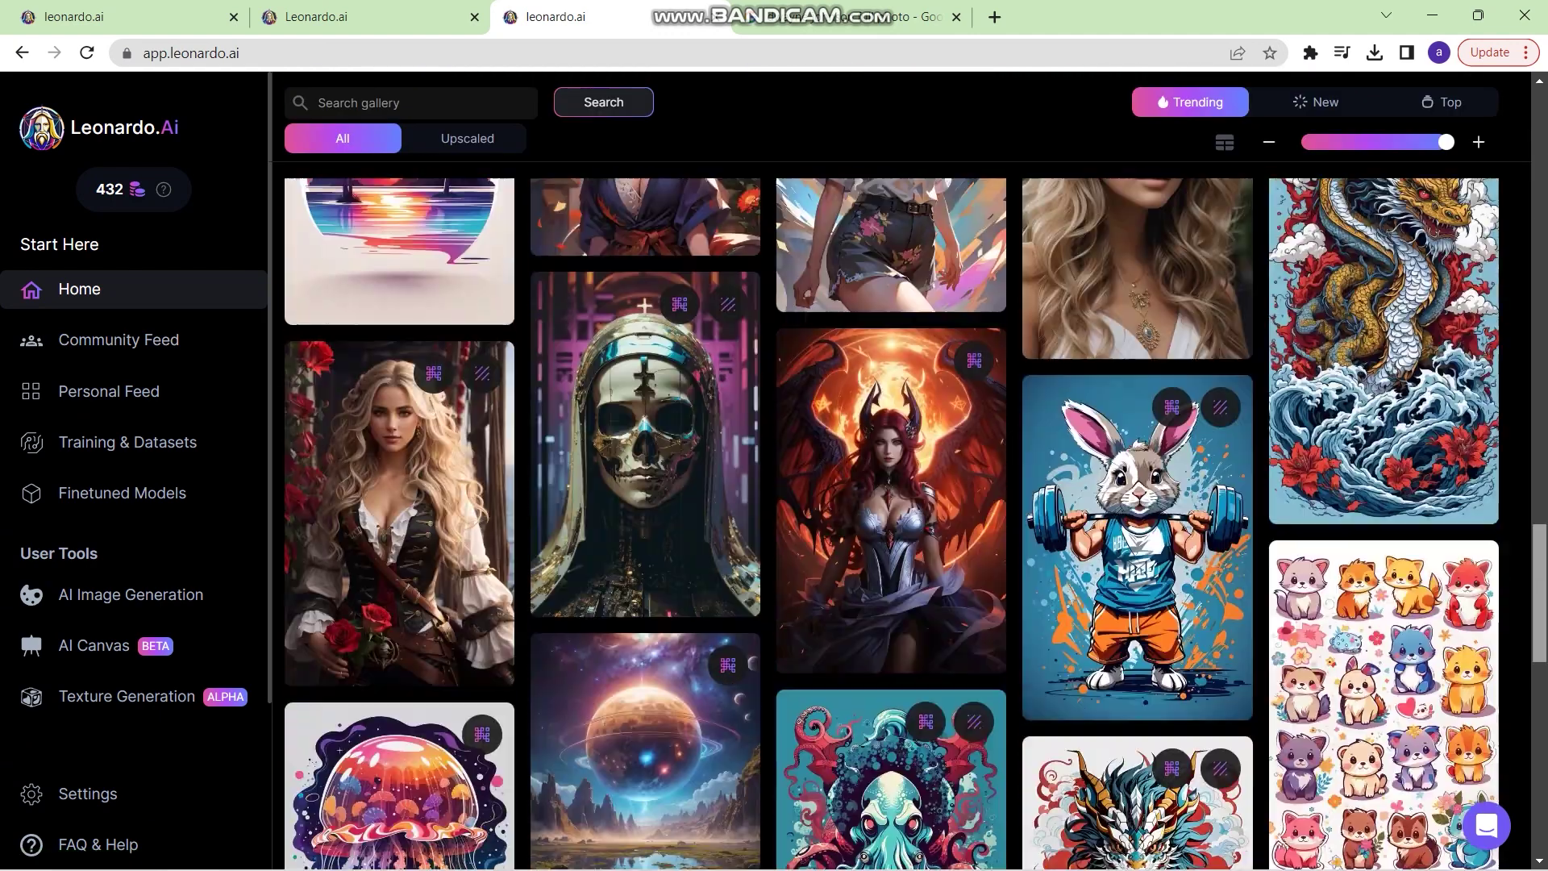
scroll(891, 524, down, 15)
scroll(891, 524, down, 2)
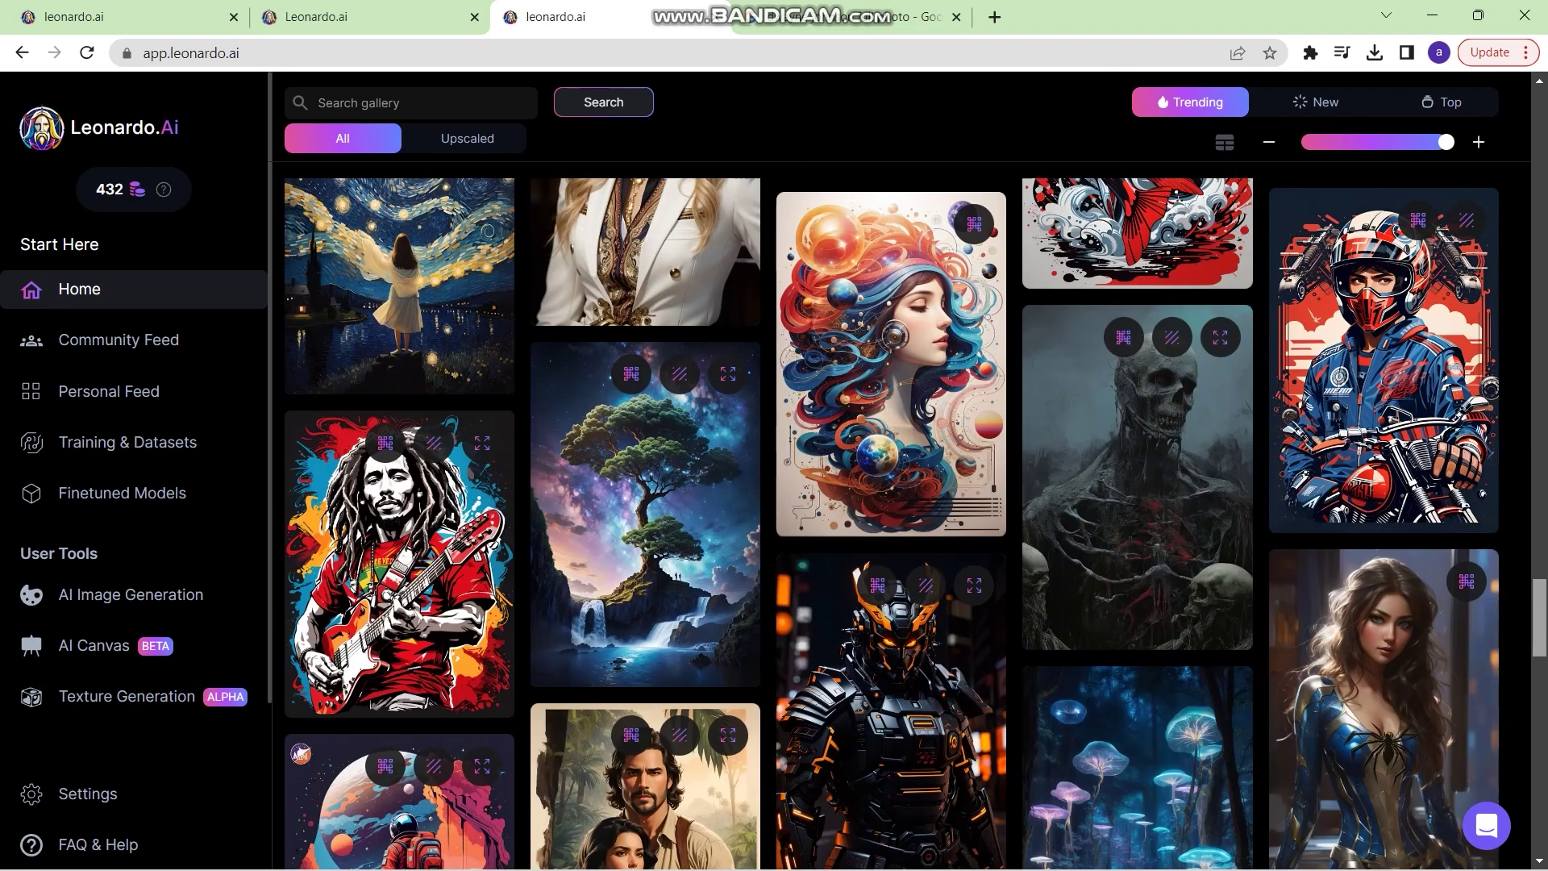
click(1246, 398)
click(1256, 399)
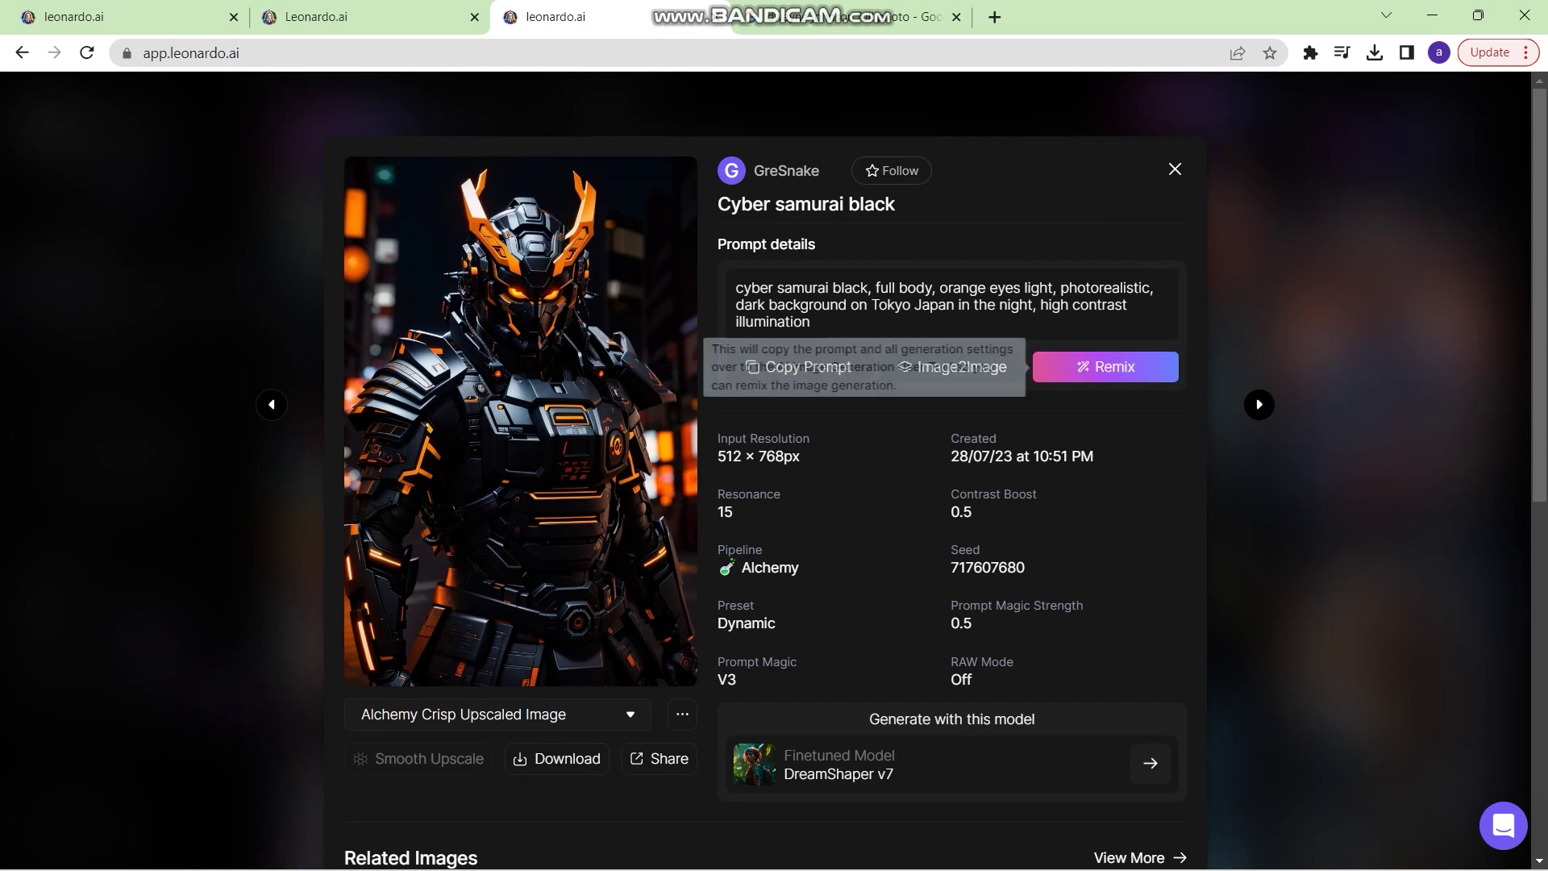
click(1105, 366)
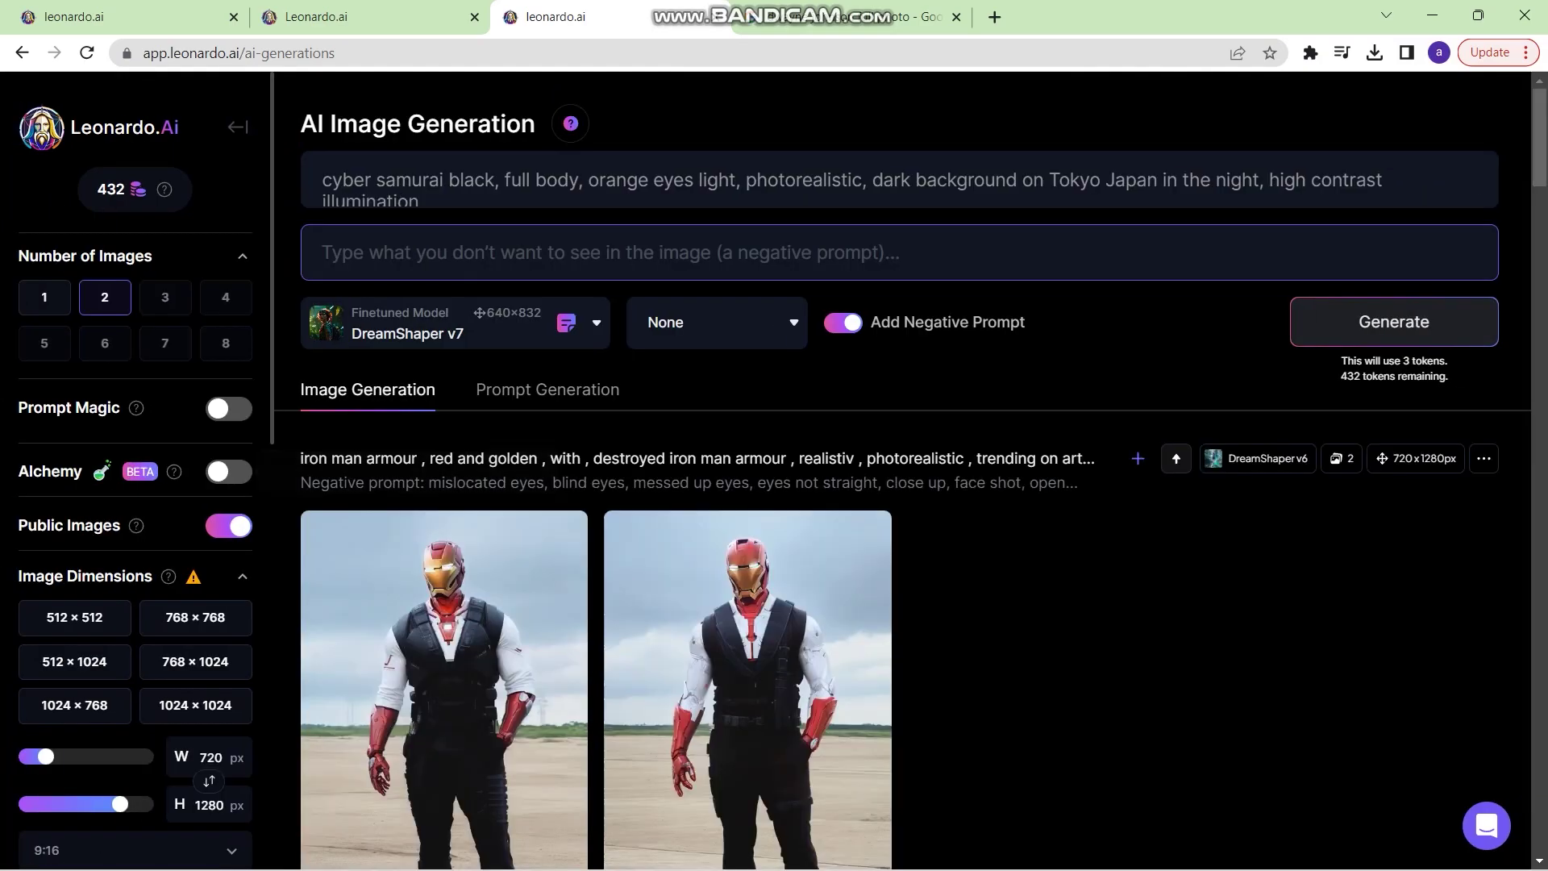
Enable Alchemy and generate two images from the cyber samurai prompt and the source photo
click(229, 472)
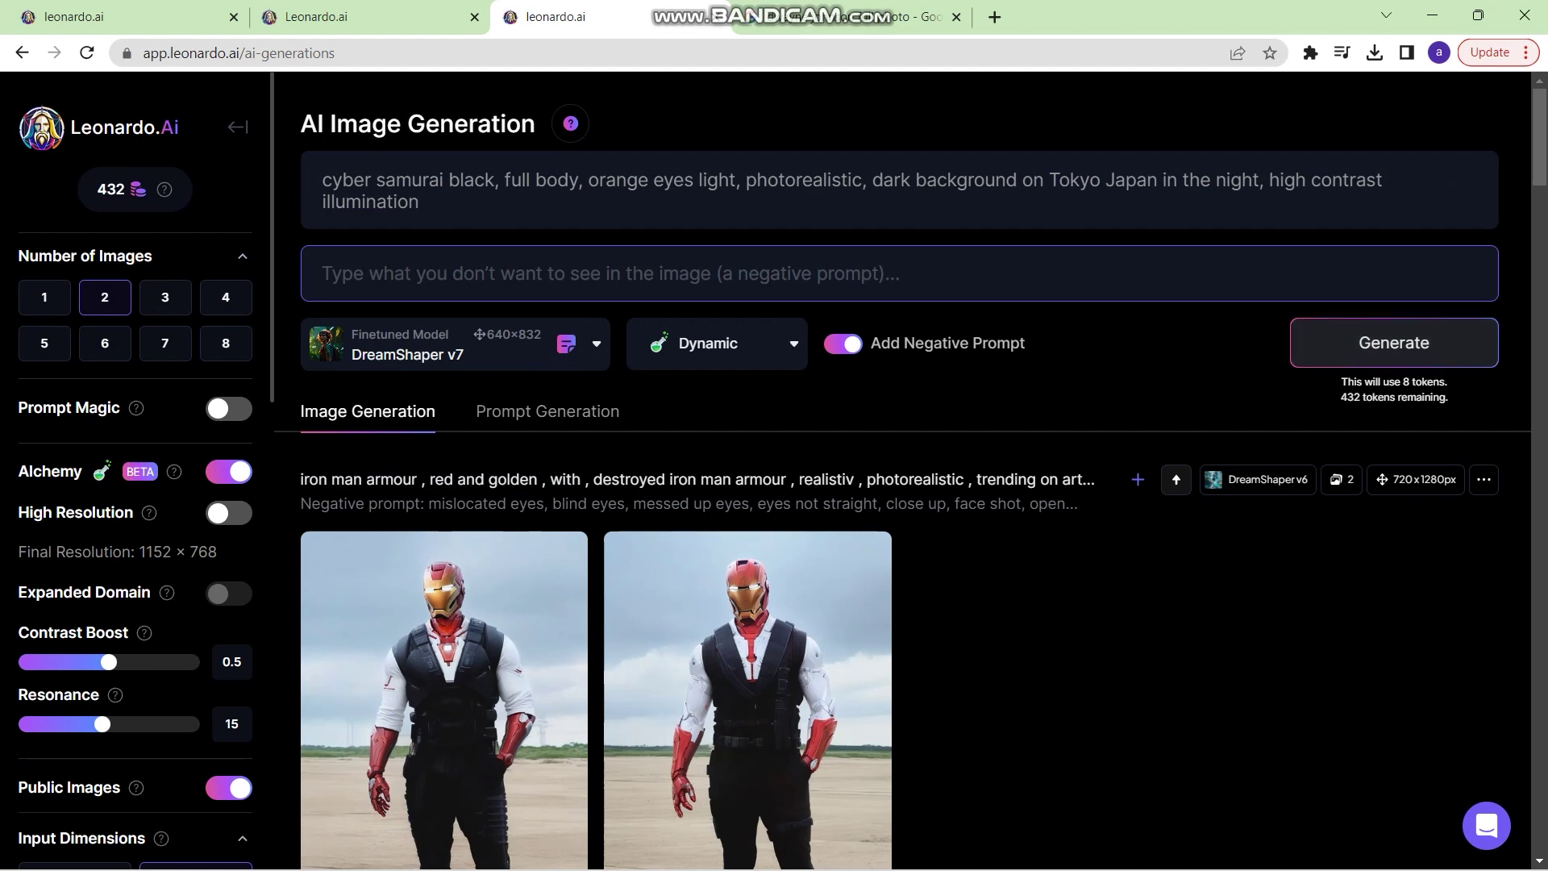
scroll(136, 476, down, 12)
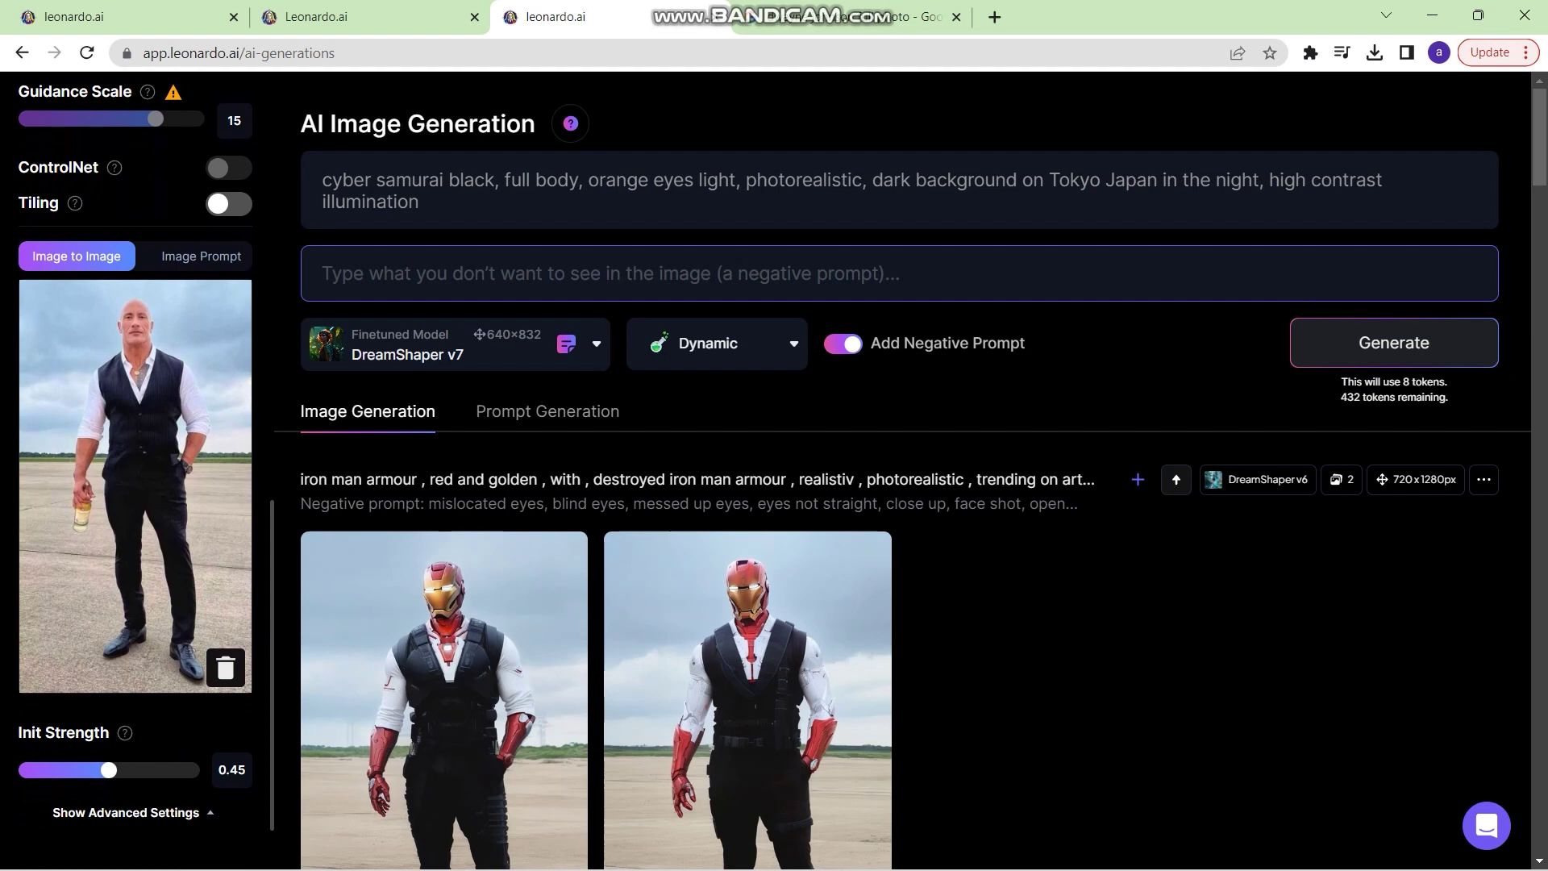
scroll(136, 475, up, 10)
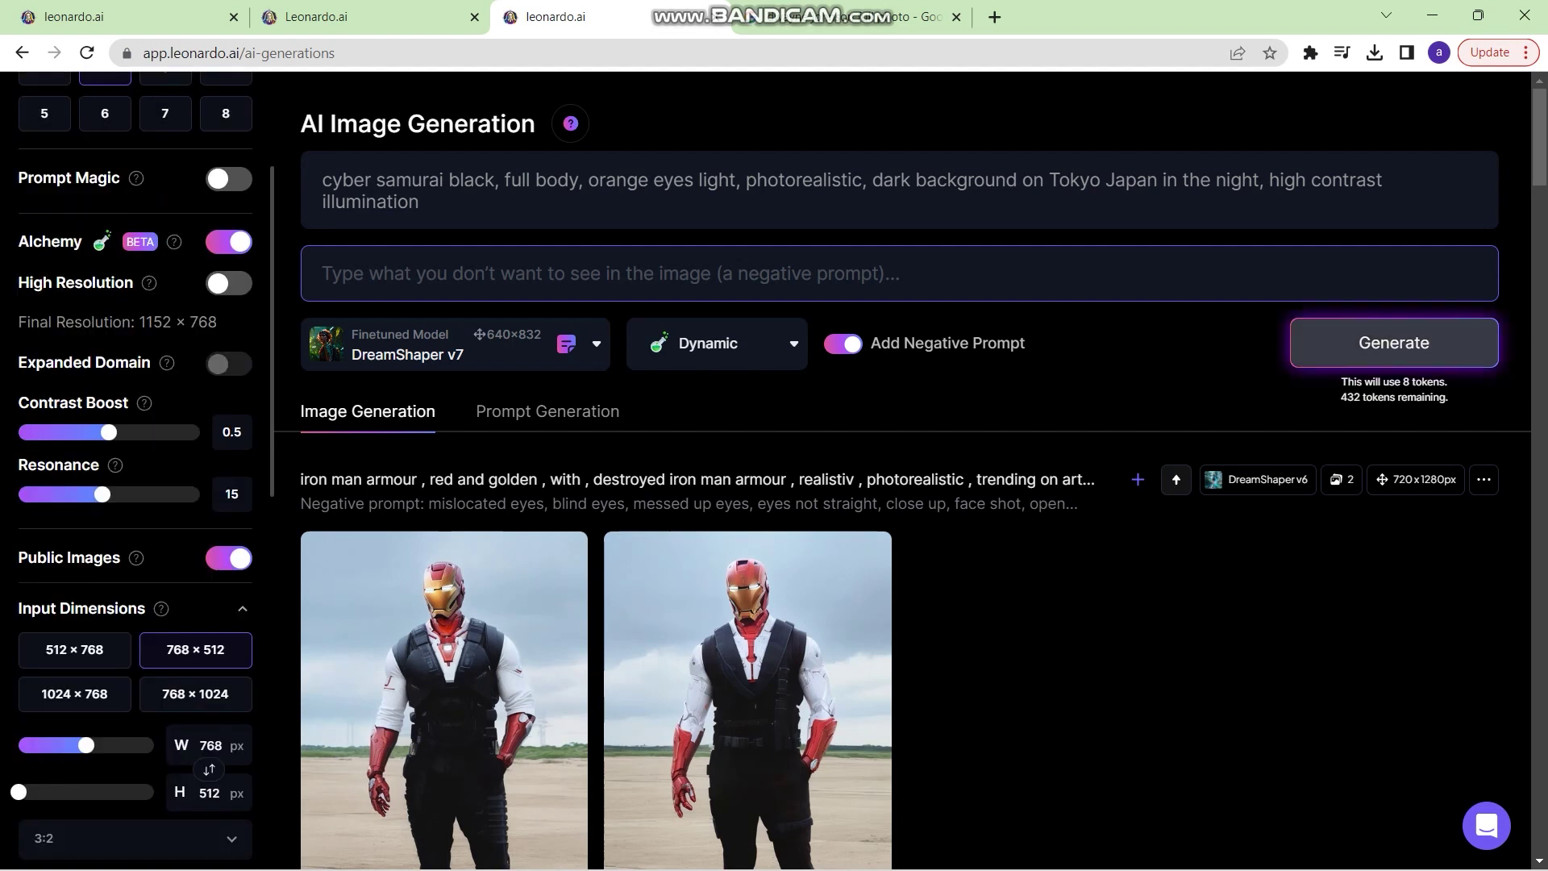
click(1394, 343)
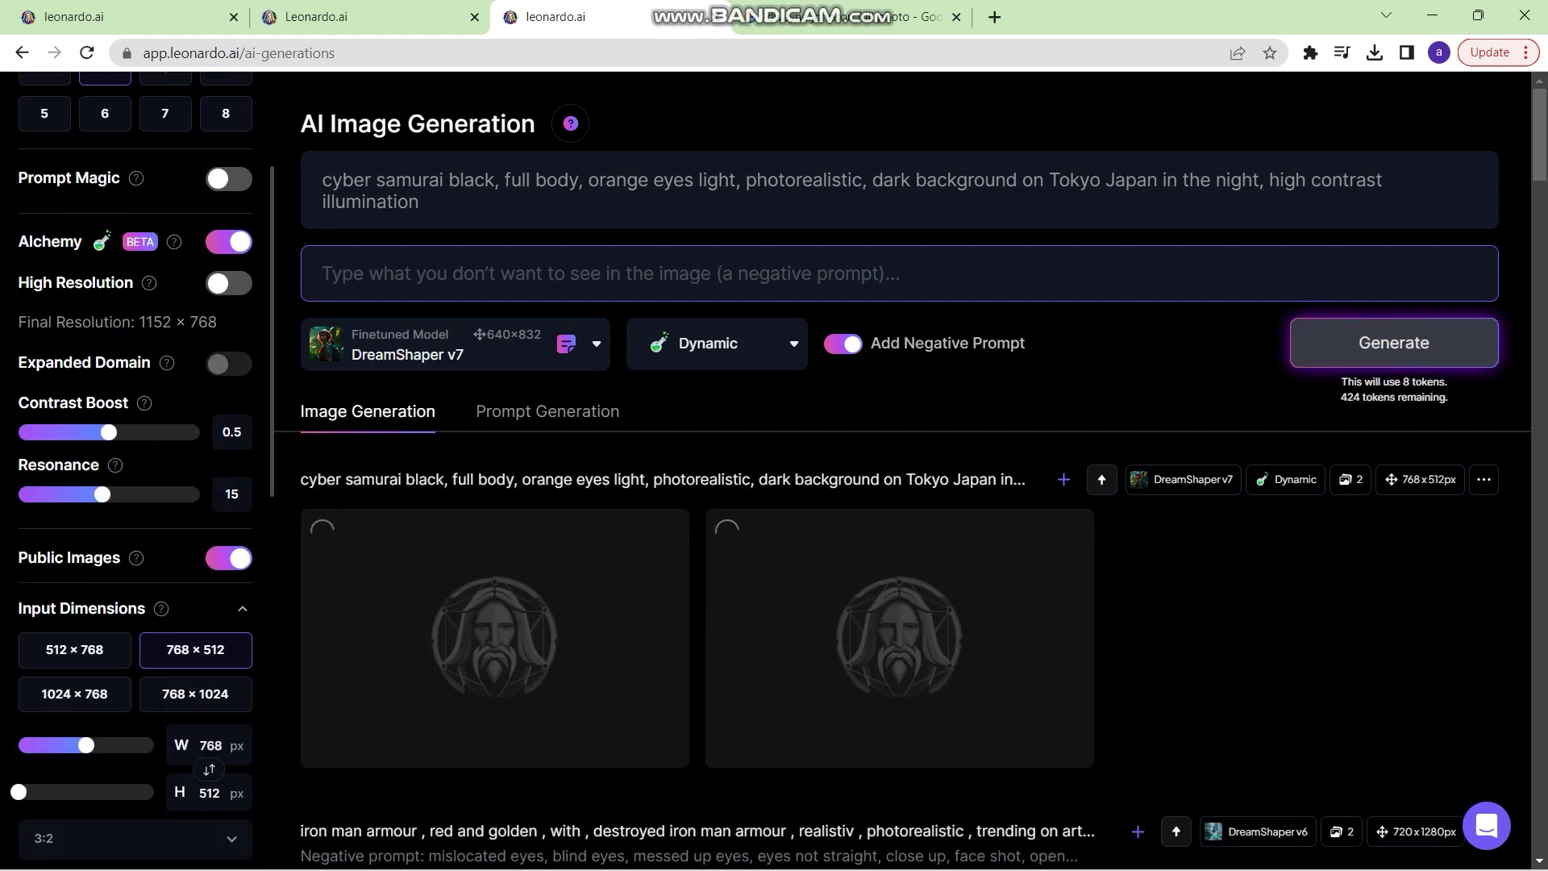
Set the aspect ratio of the input dimensions to 9:16
scroll(134, 467, down, 5)
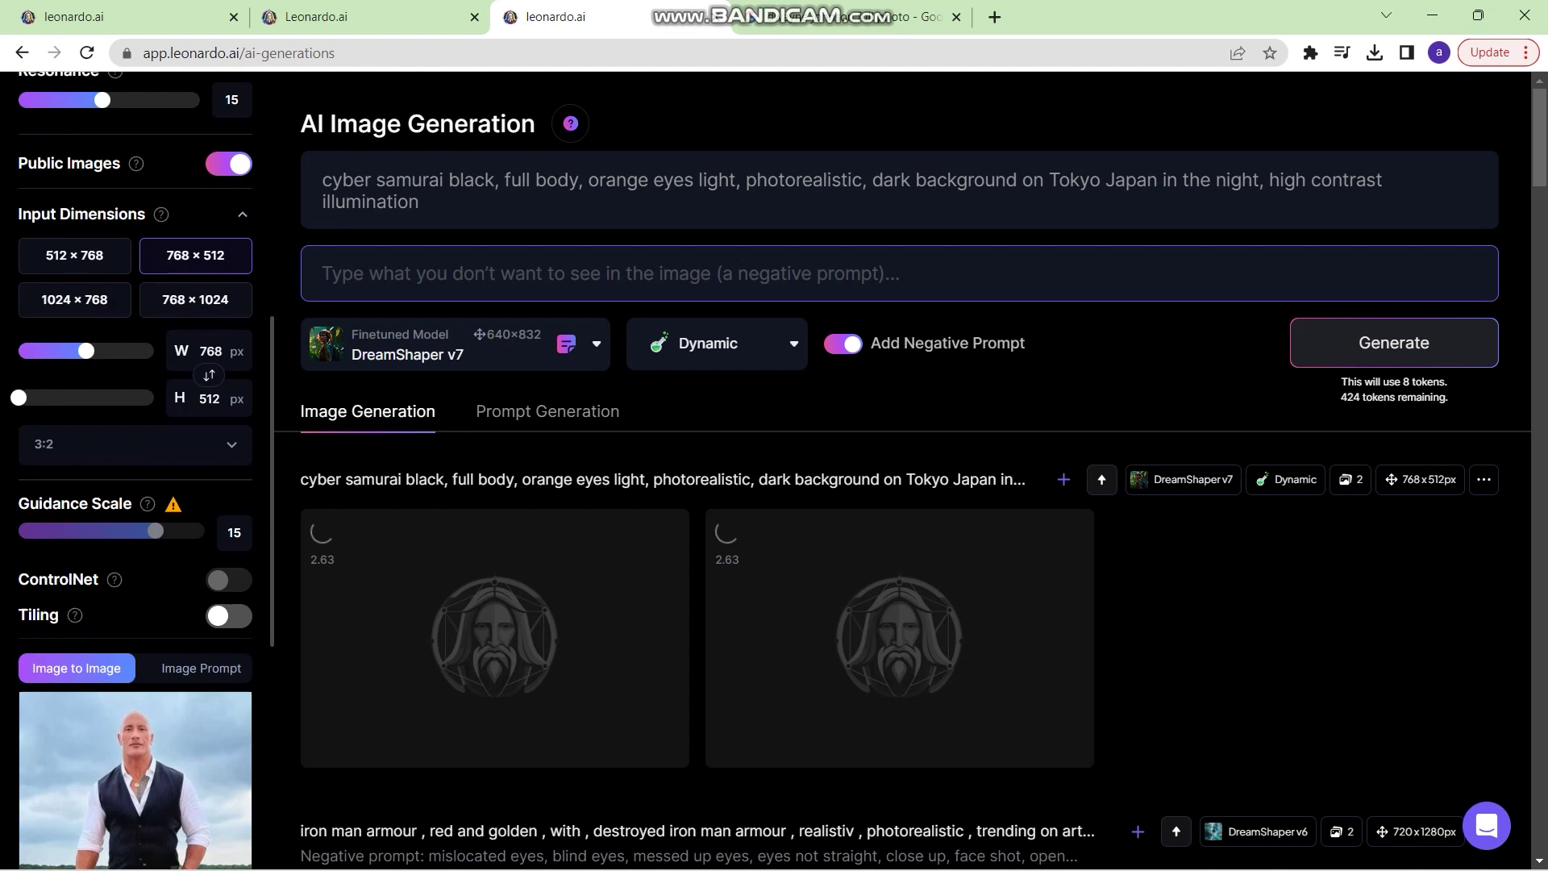
click(134, 394)
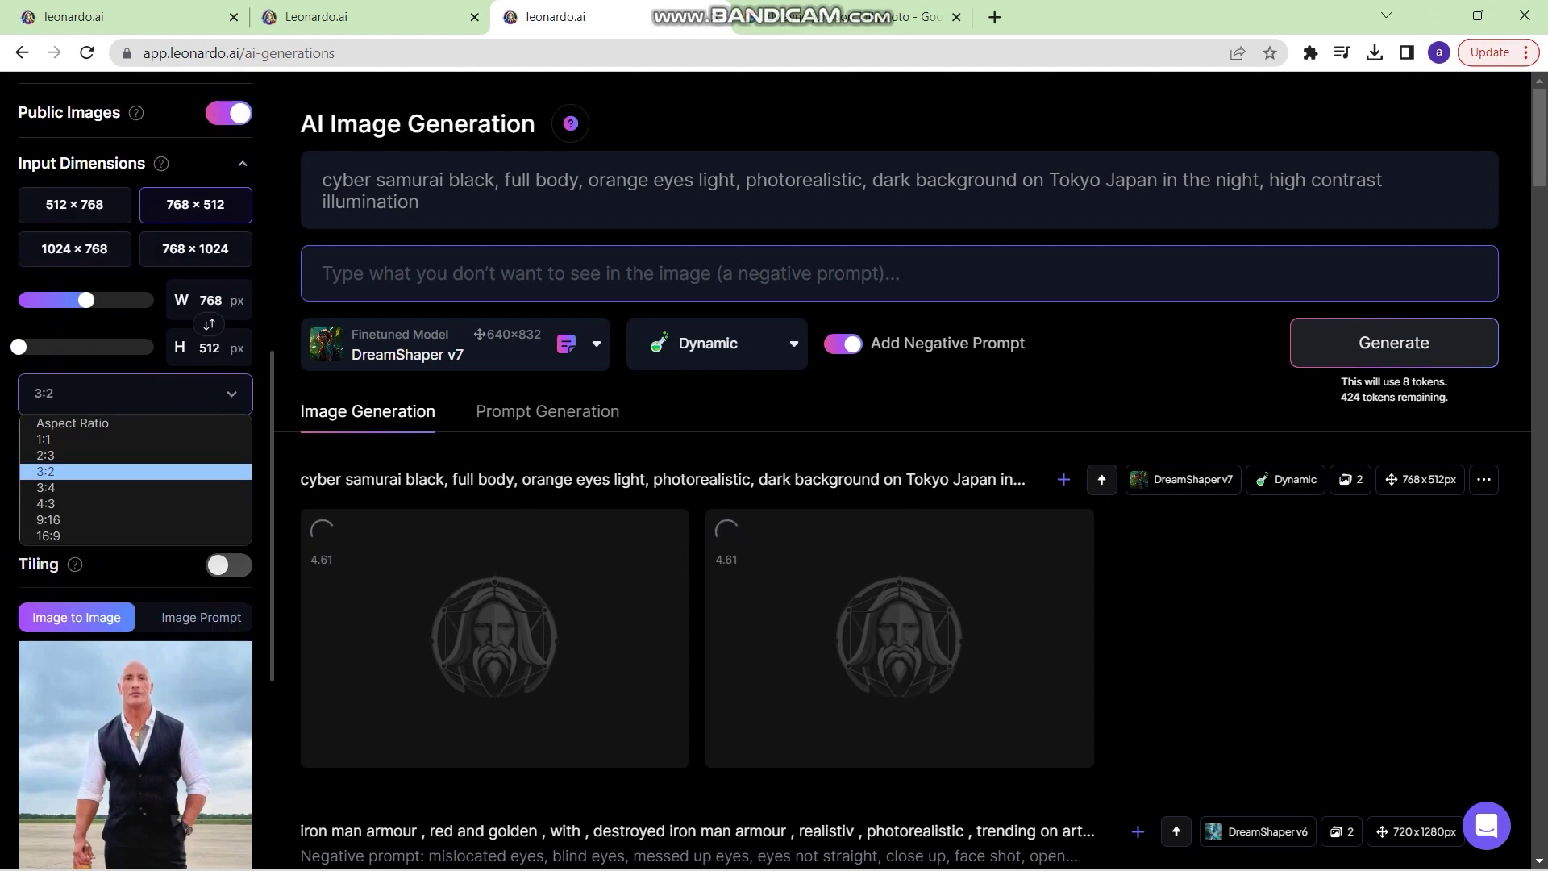
click(135, 519)
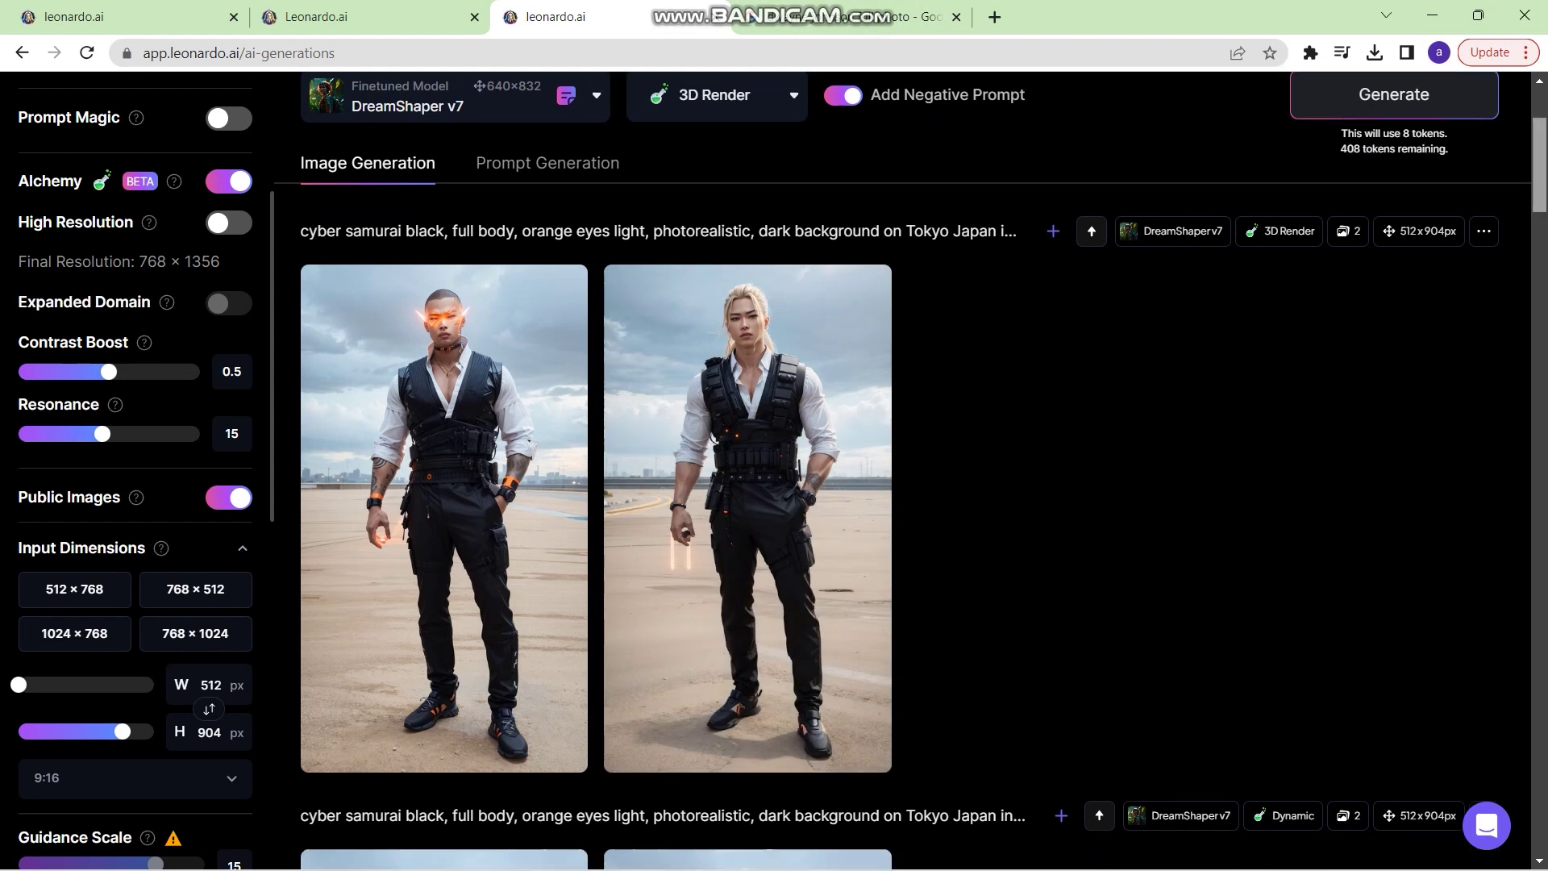
Review the generated cyber samurai images and set the source photo's Init Strength to 0.3
scroll(902, 470, down, 4)
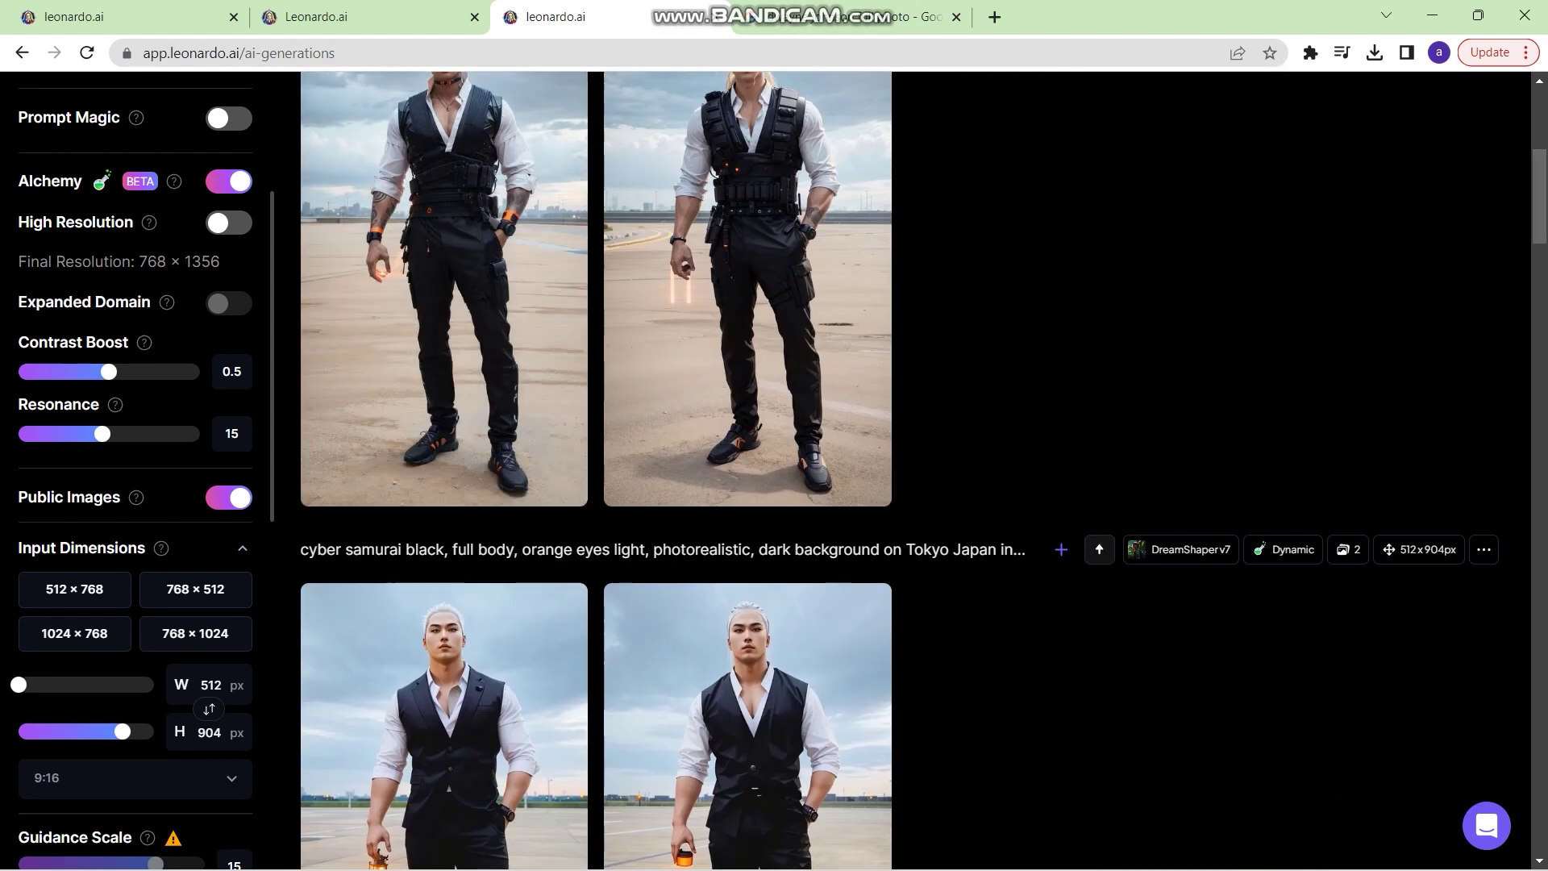
scroll(135, 468, down, 8)
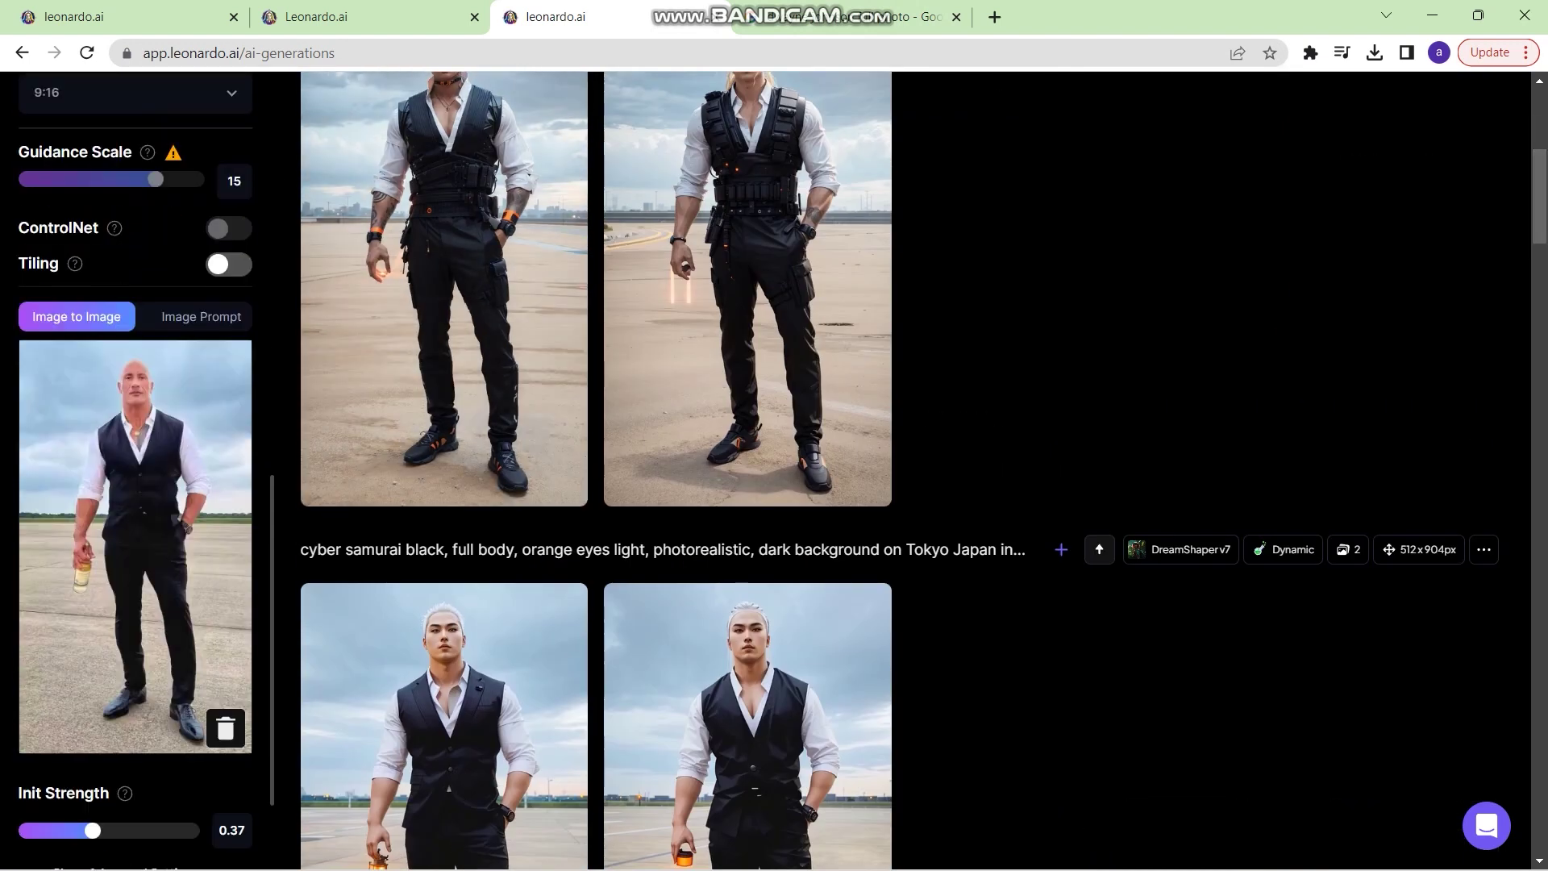
scroll(135, 468, down, 1)
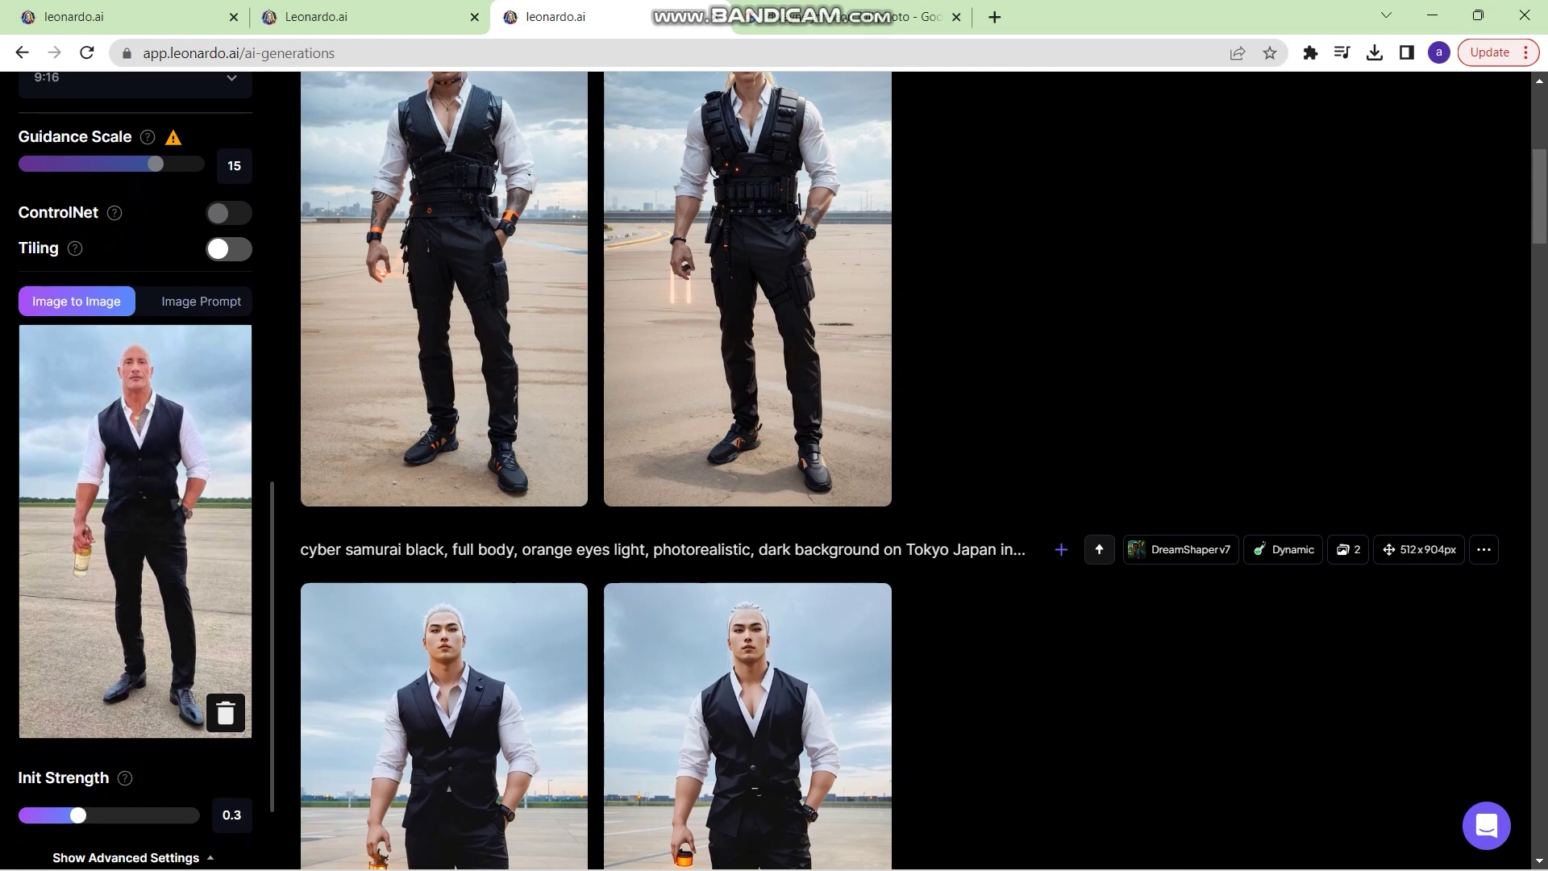
scroll(135, 468, up, 10)
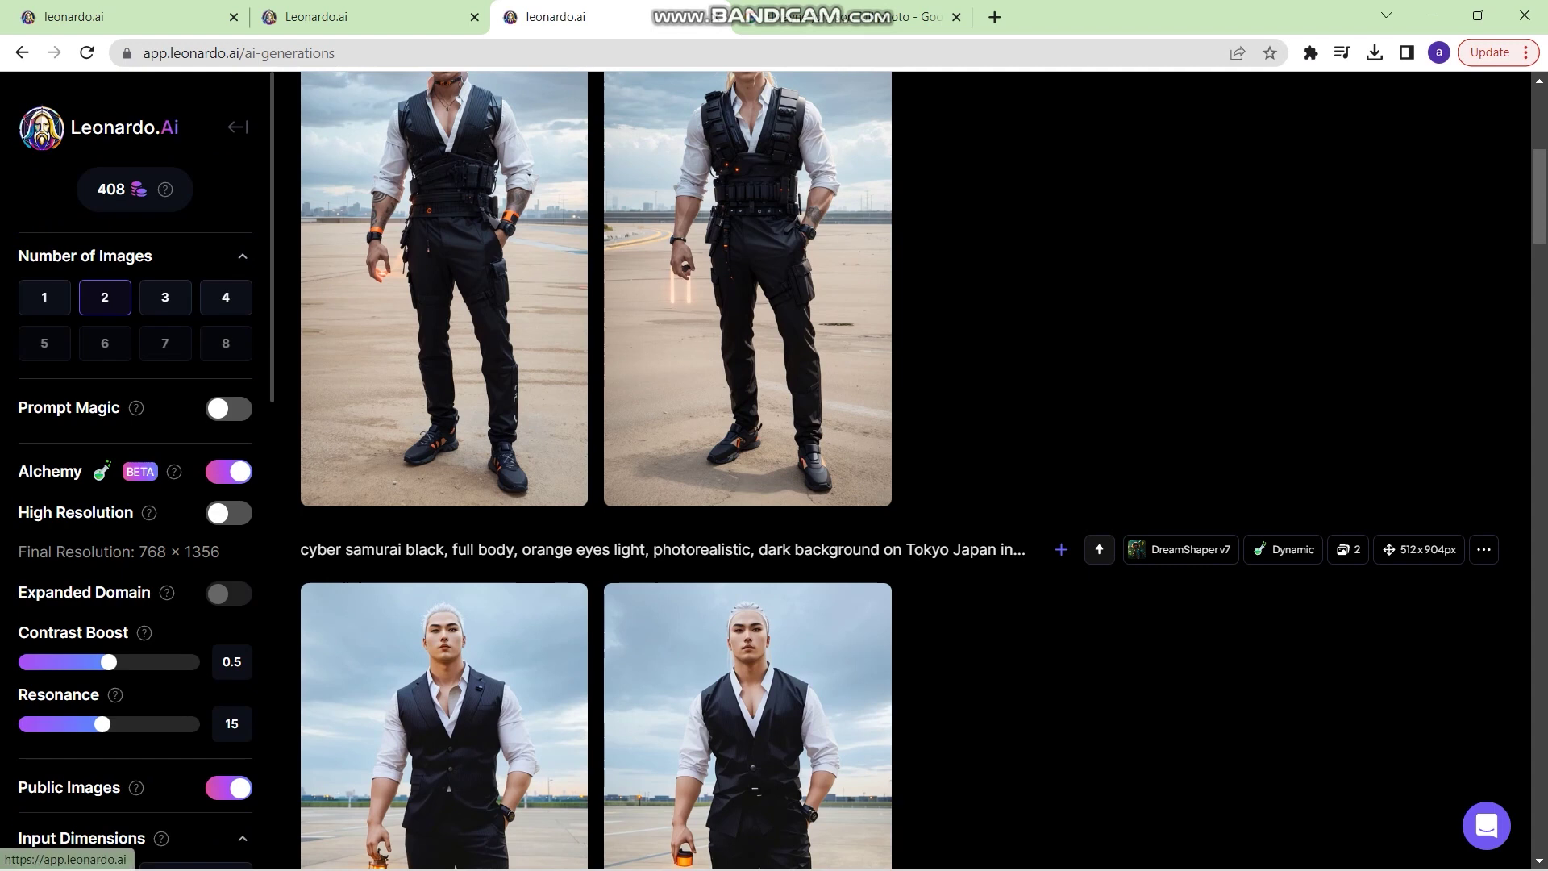
Return to the home page gallery and view the "Cyber samurai black" creation's details
click(237, 127)
scroll(901, 516, down, 10)
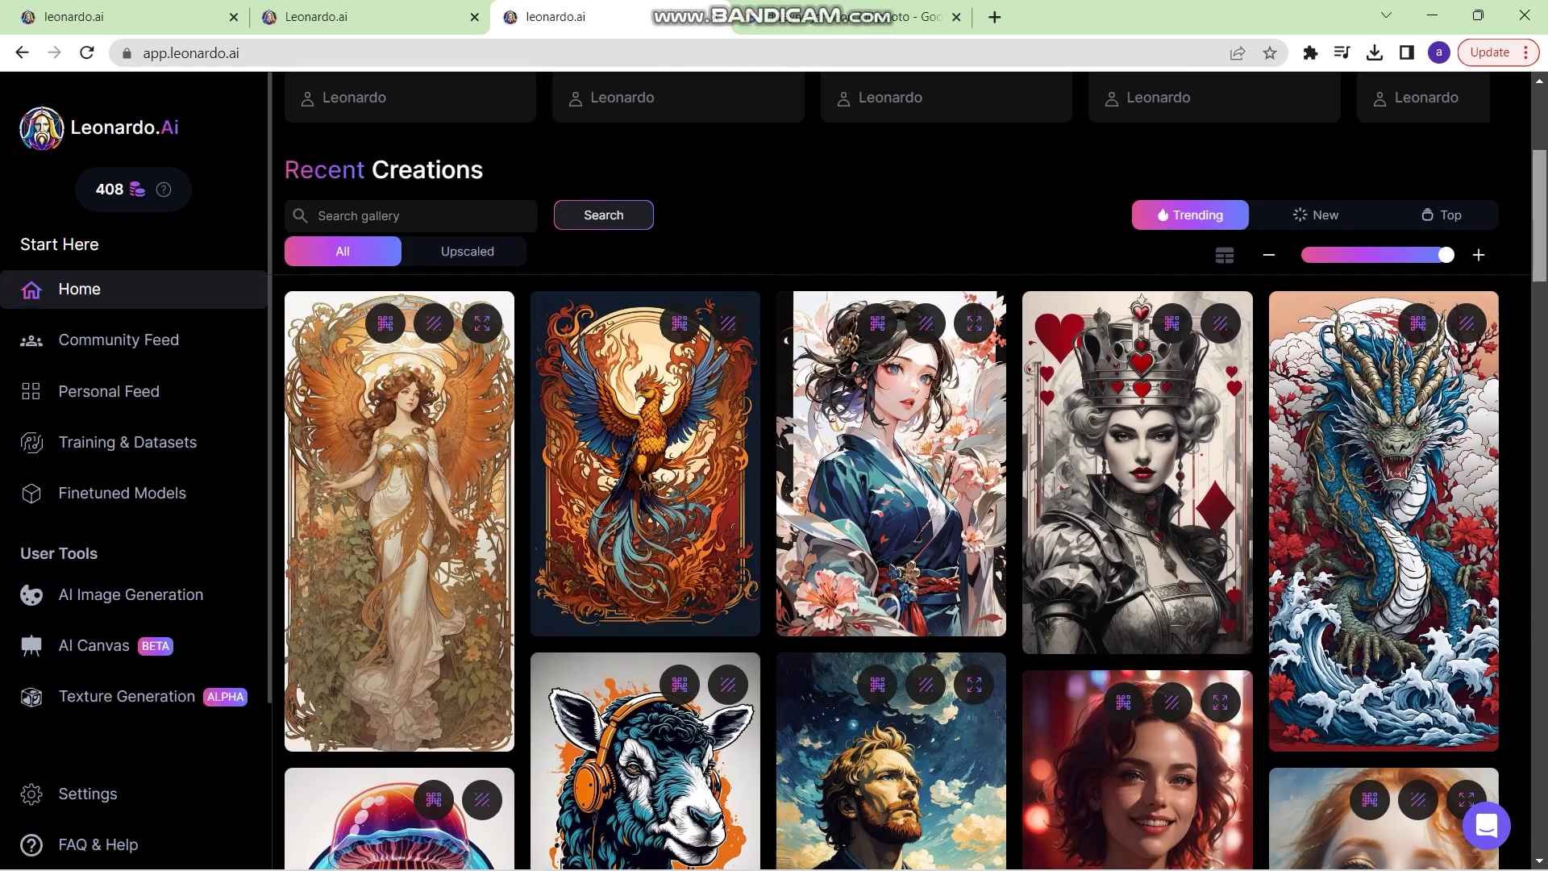
scroll(902, 516, down, 15)
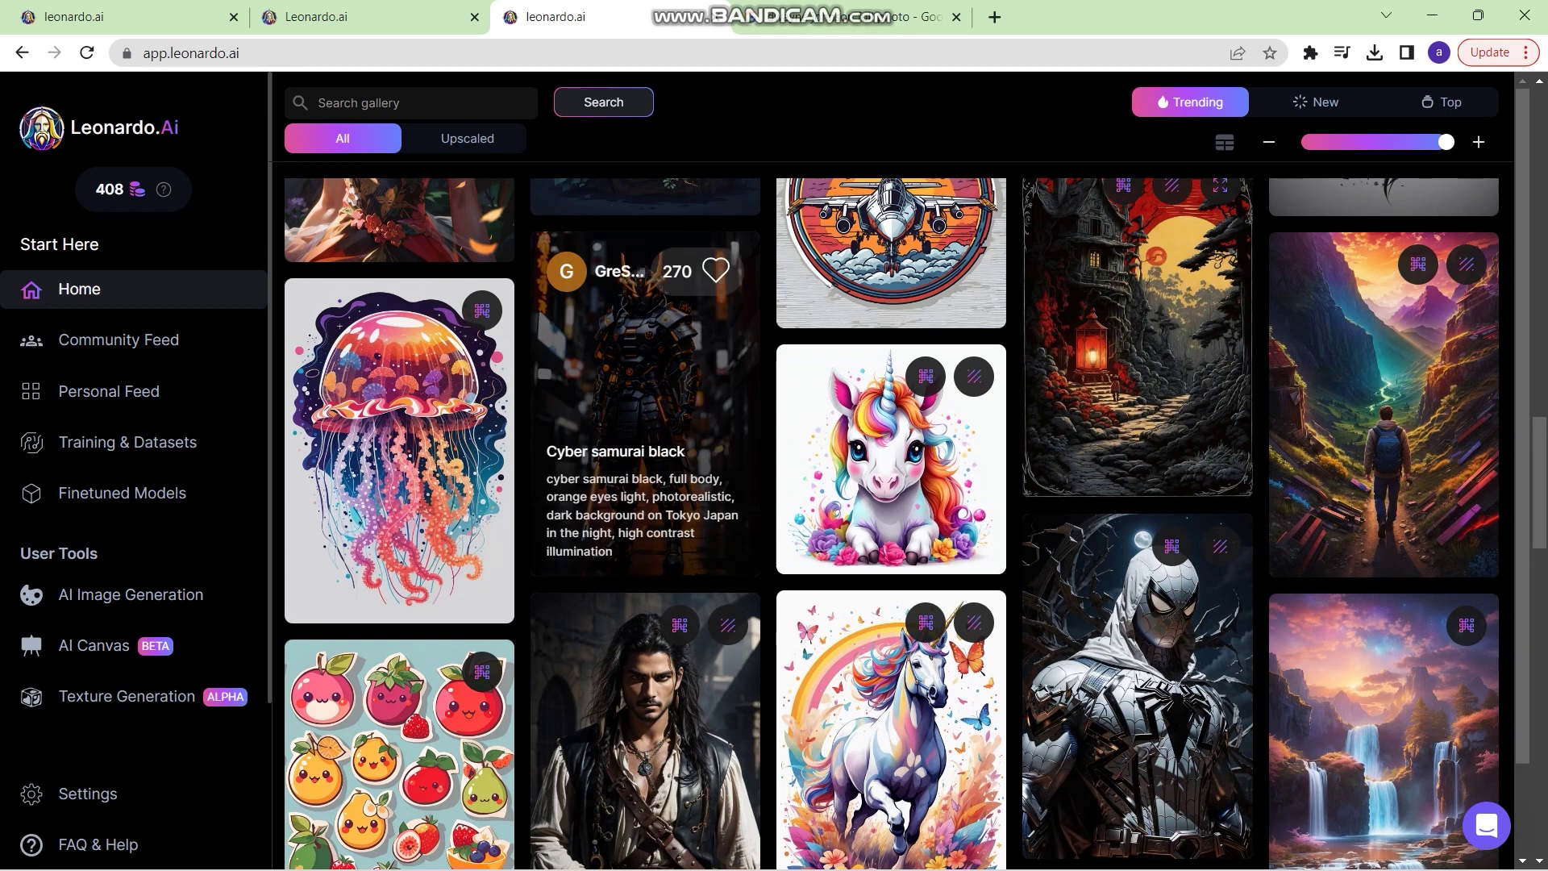
click(645, 387)
click(1173, 169)
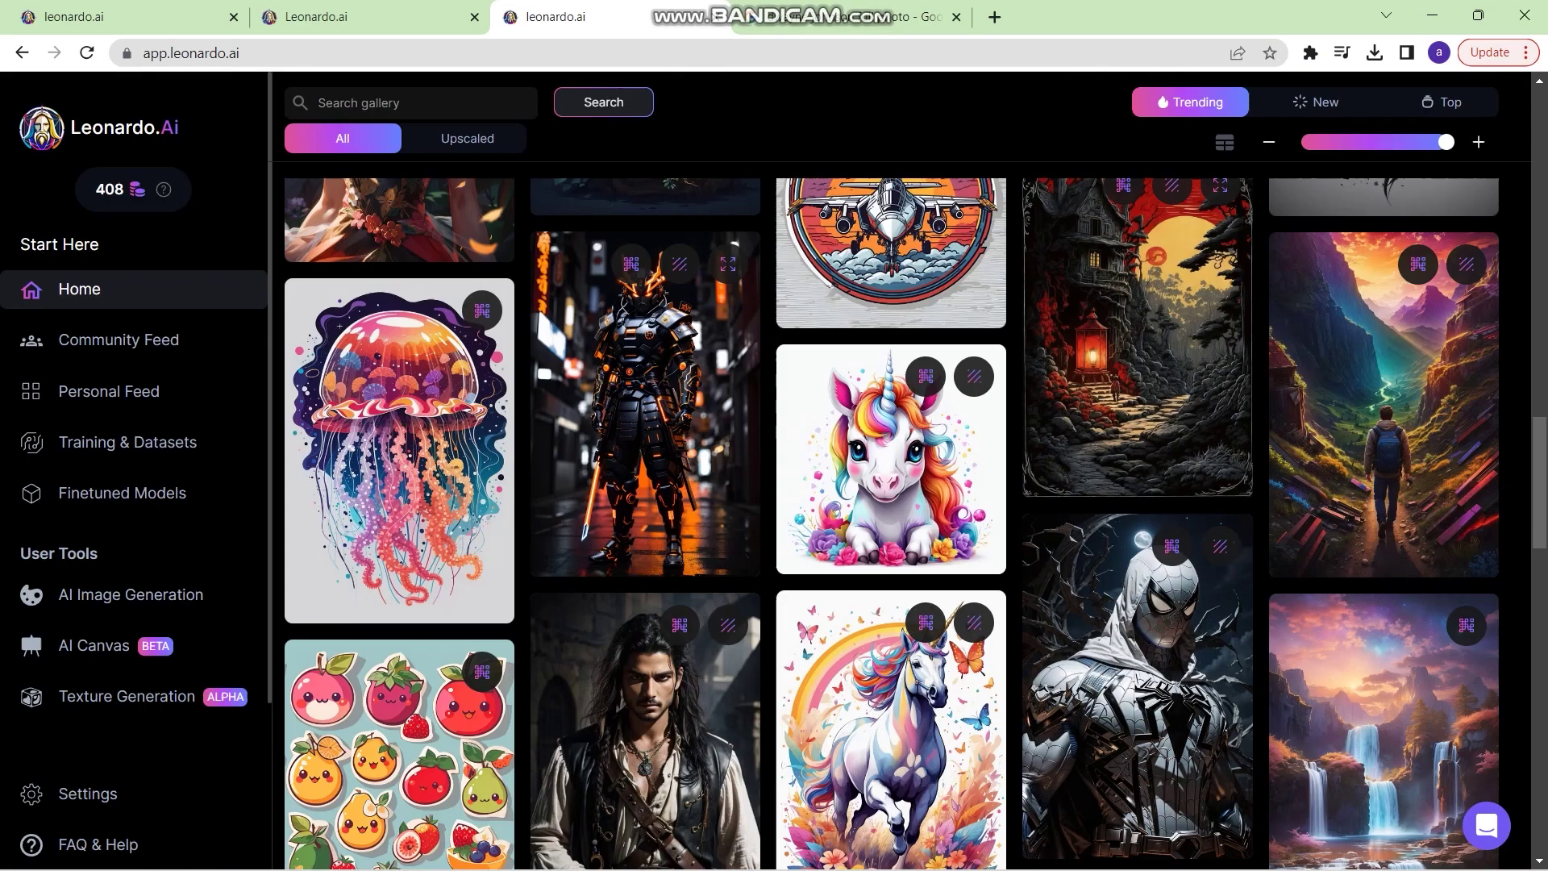
View the details of the "Spiderman mixed with moon knight" creation and browse further through the gallery
drag(1539, 482, 1539, 581)
scroll(1137, 484, up, 5)
click(1137, 484)
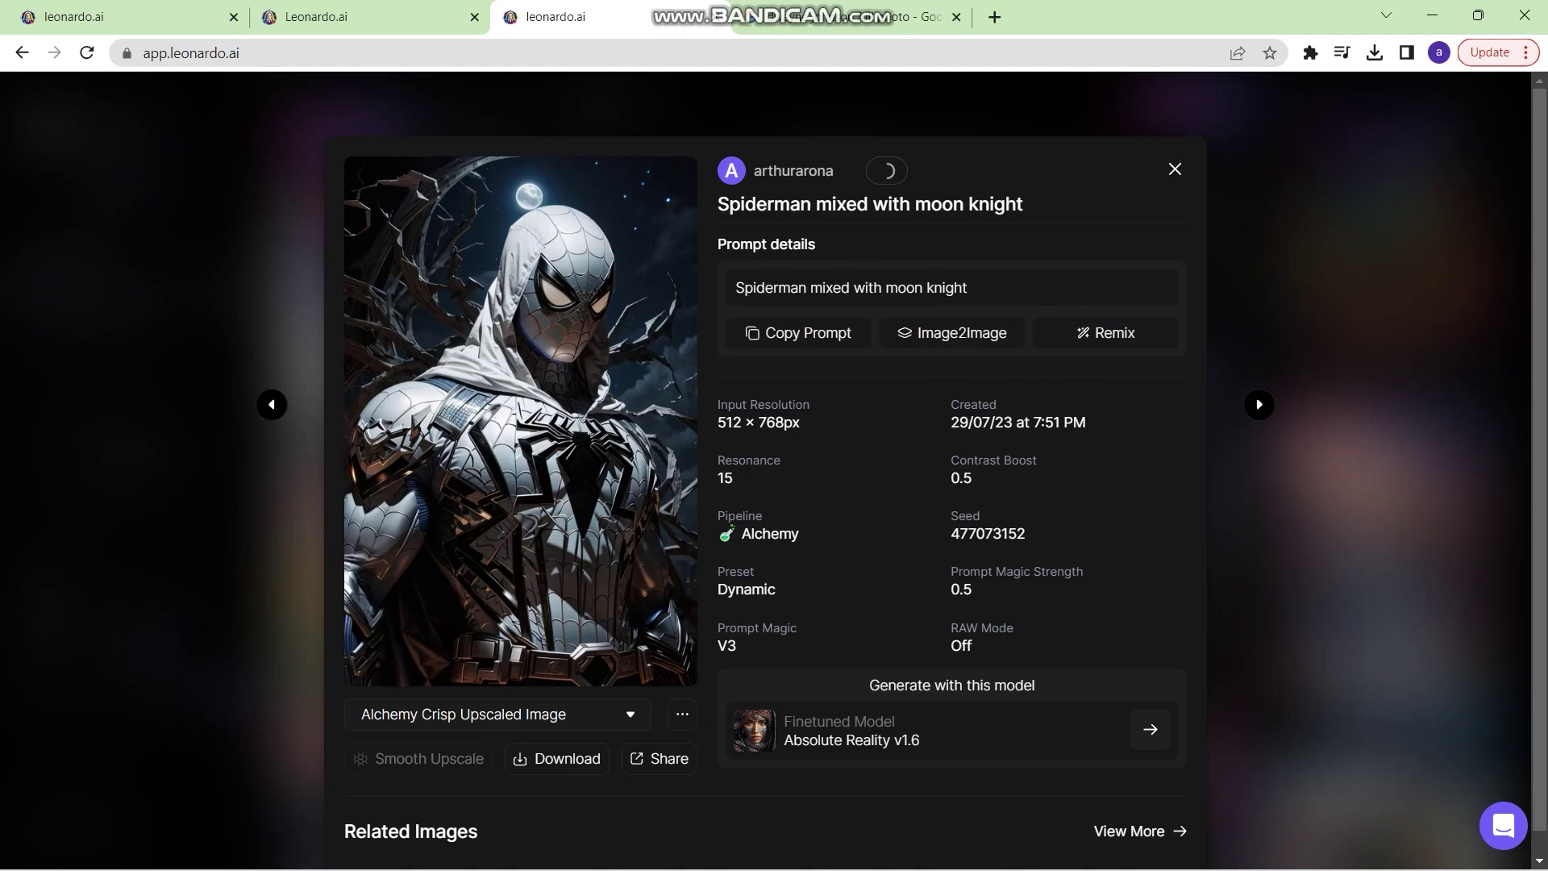
key(Escape)
scroll(915, 525, down, 15)
scroll(915, 524, down, 15)
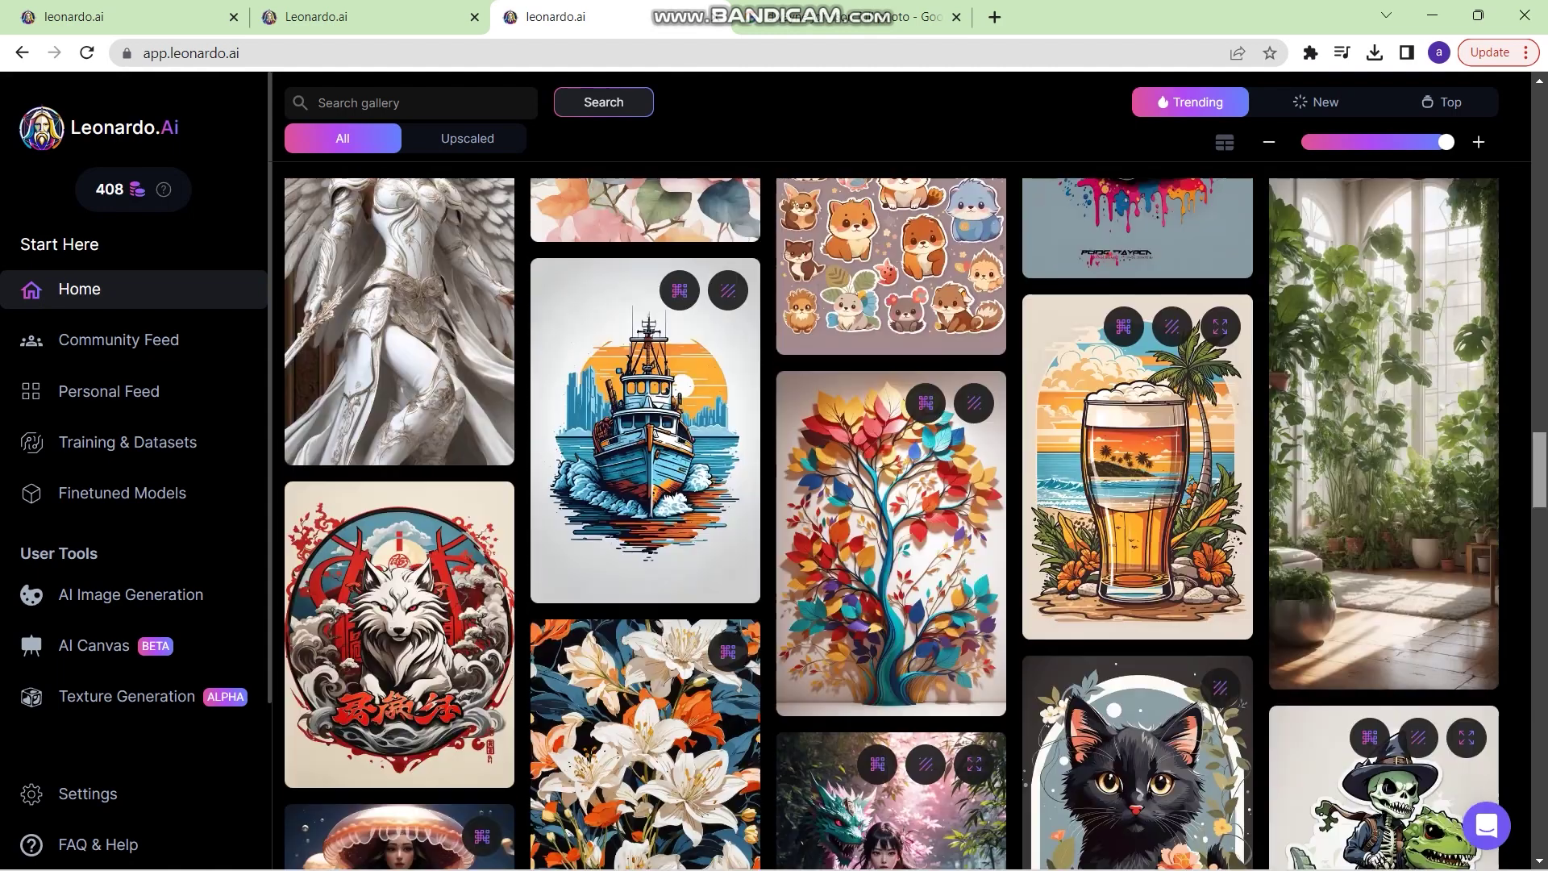
Find the "A bleeding medieval soldier looks into the distance" creation in the home gallery and remix its prompt
scroll(915, 524, down, 15)
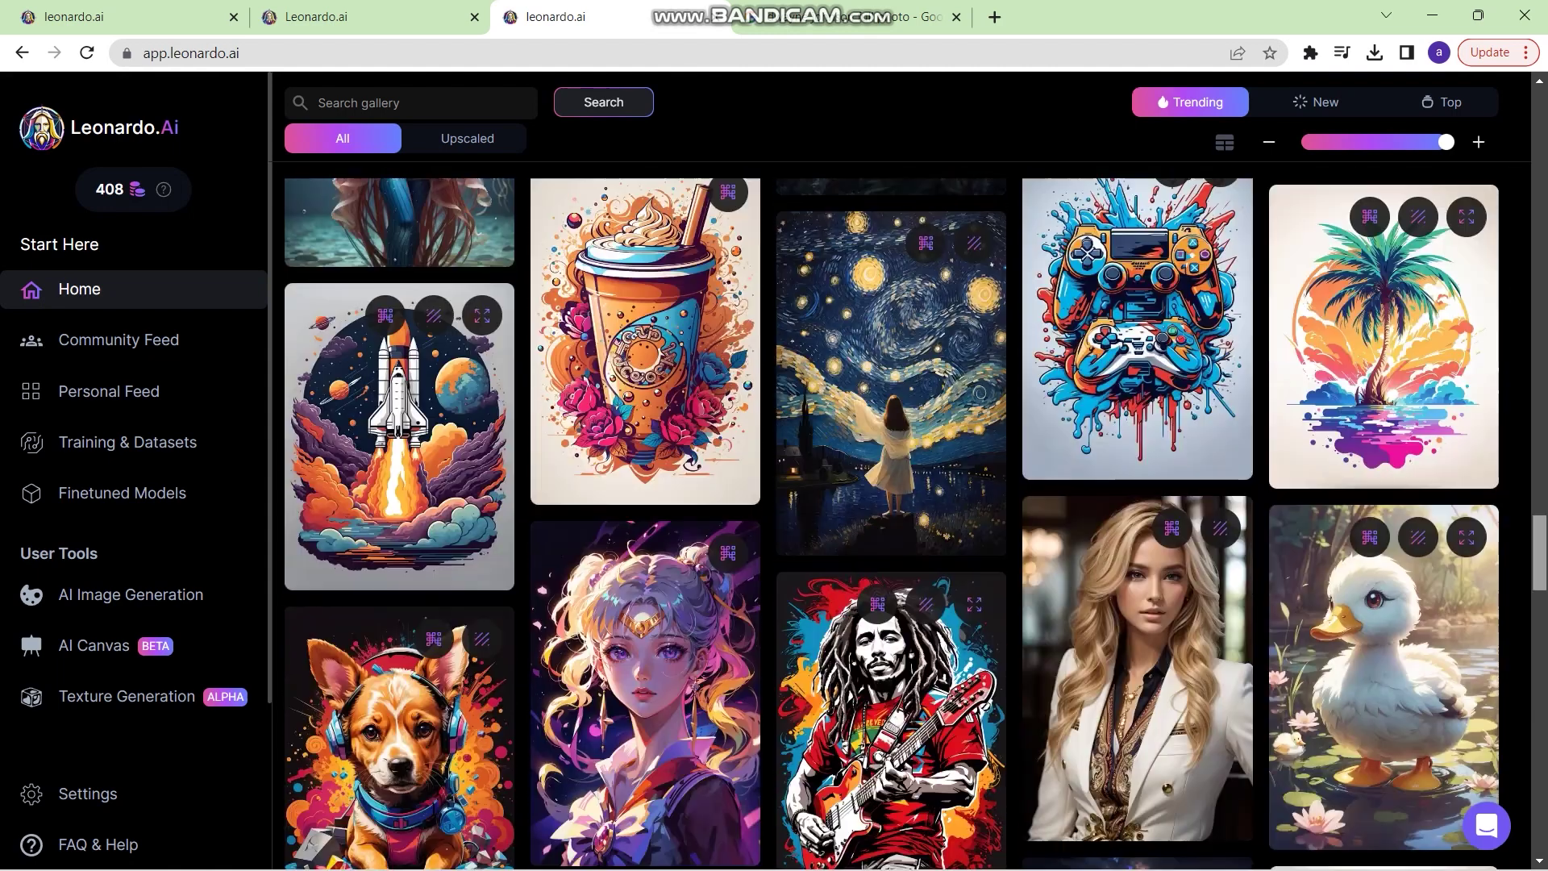
scroll(915, 524, down, 1)
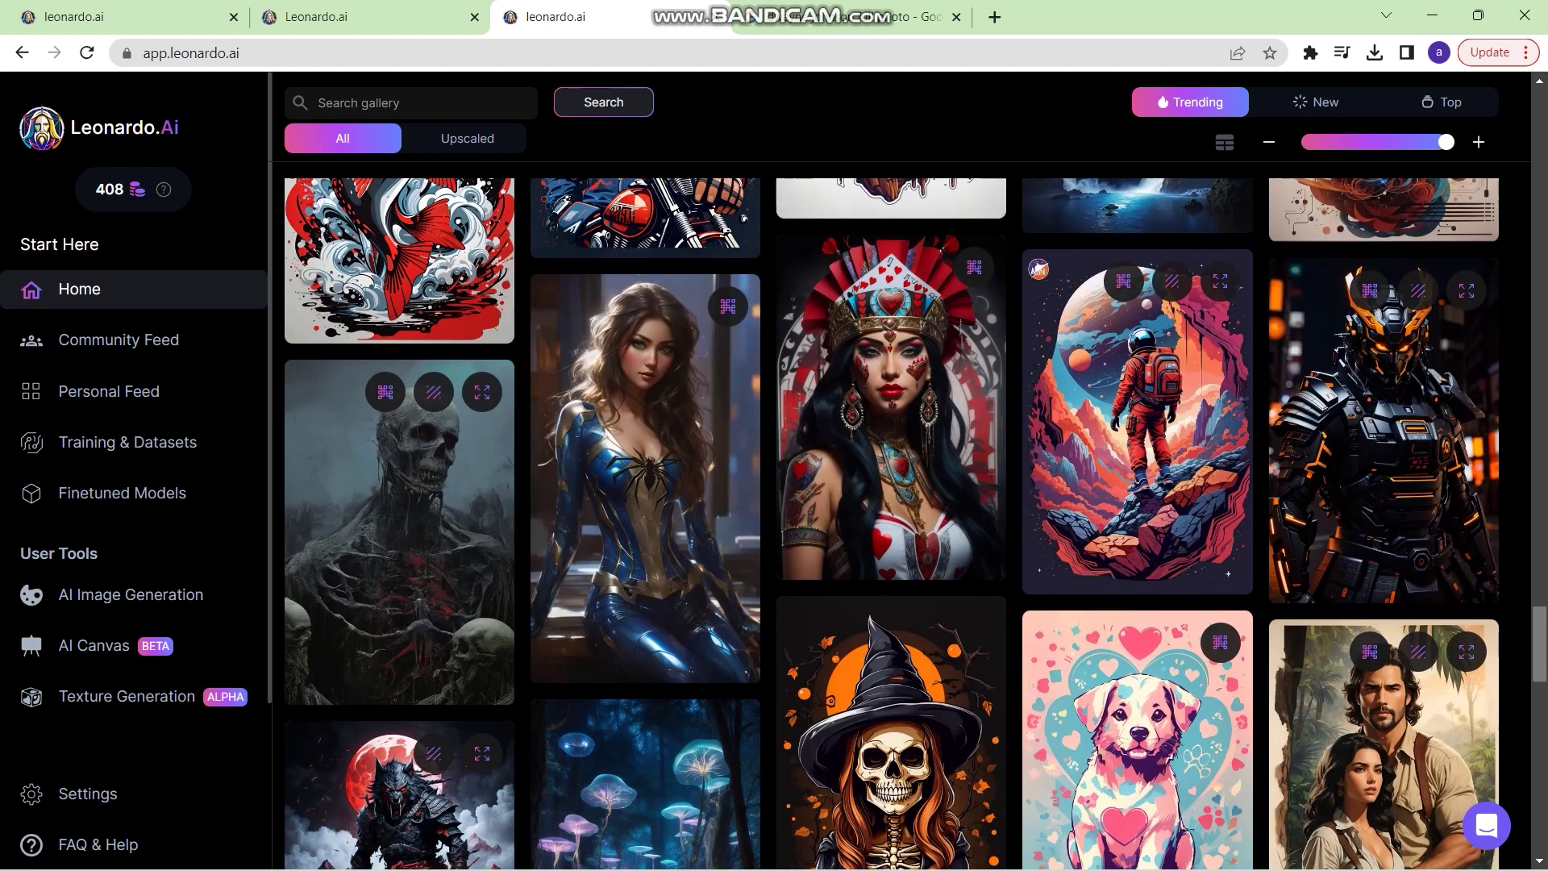
scroll(915, 524, down, 10)
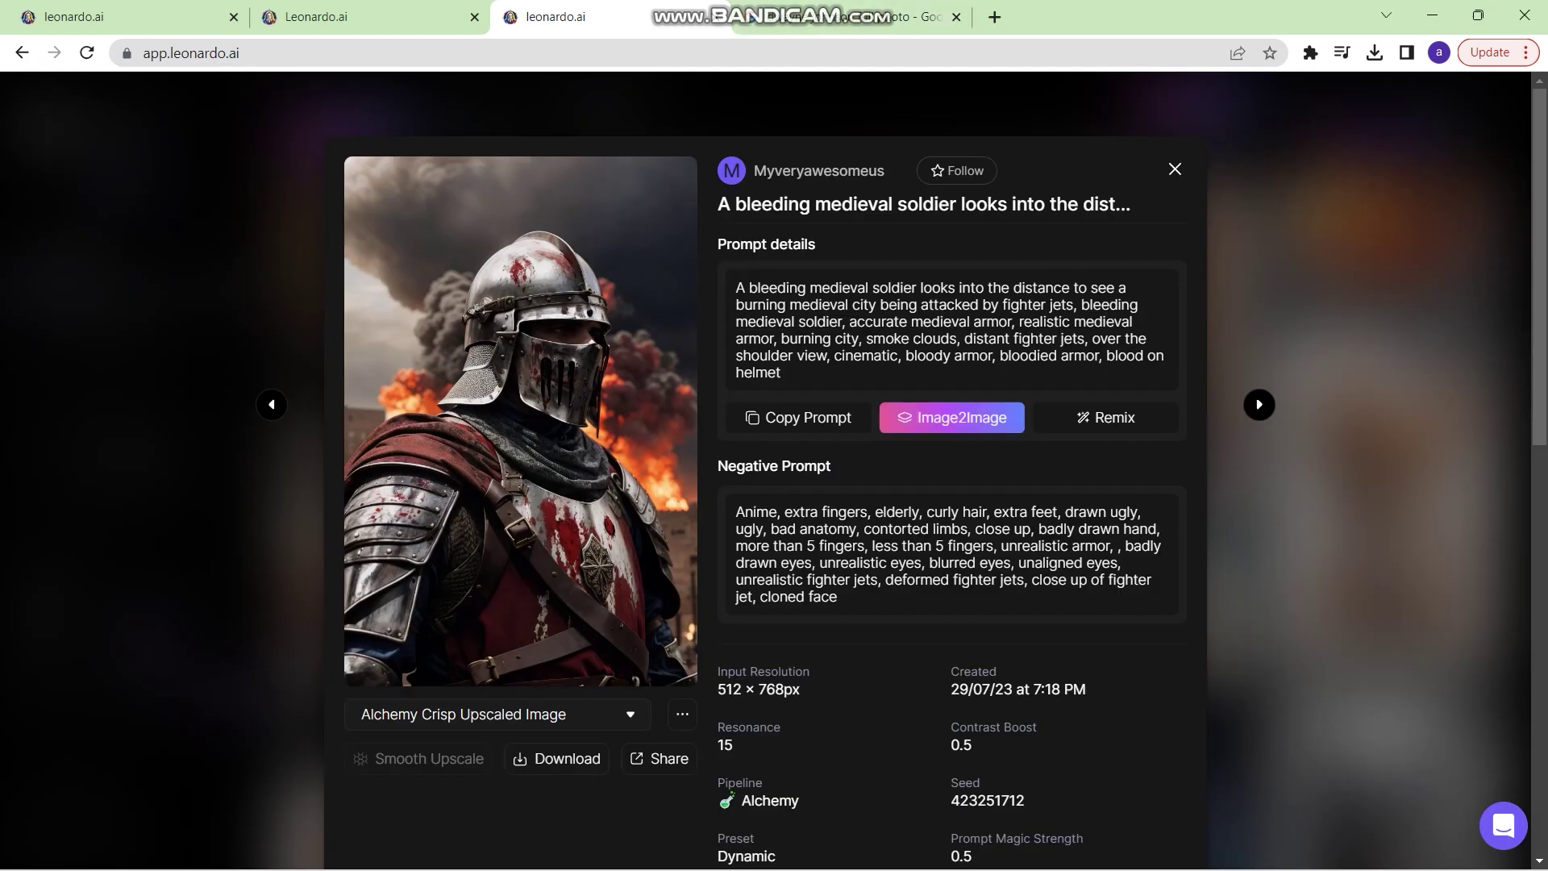
click(1105, 417)
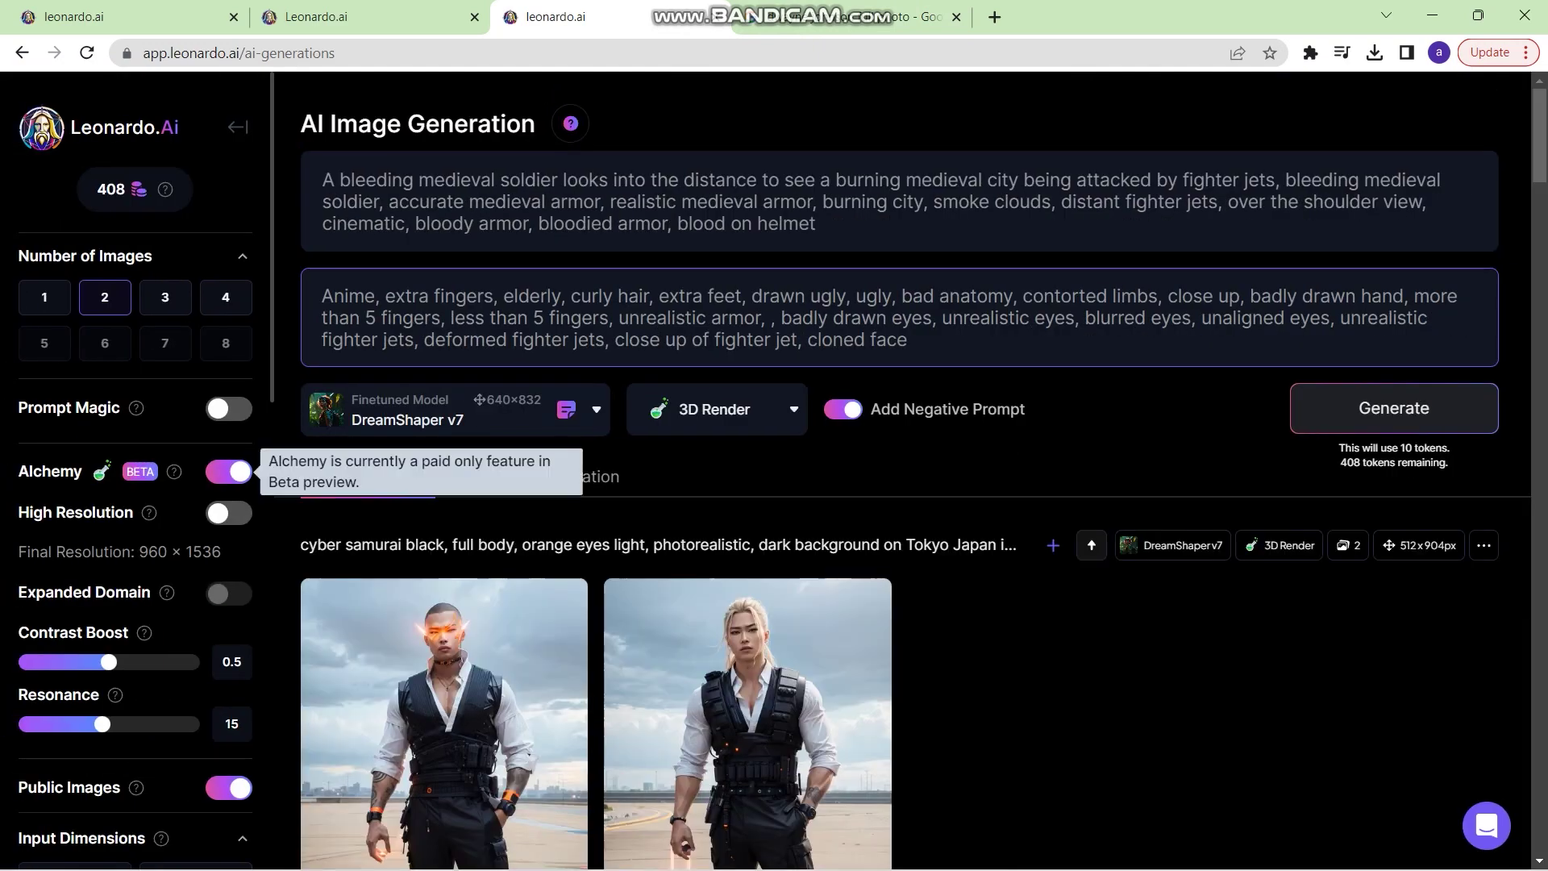
Generate 3 medieval soldier images from the remixed prompt and source photo with Alchemy turned off
click(229, 472)
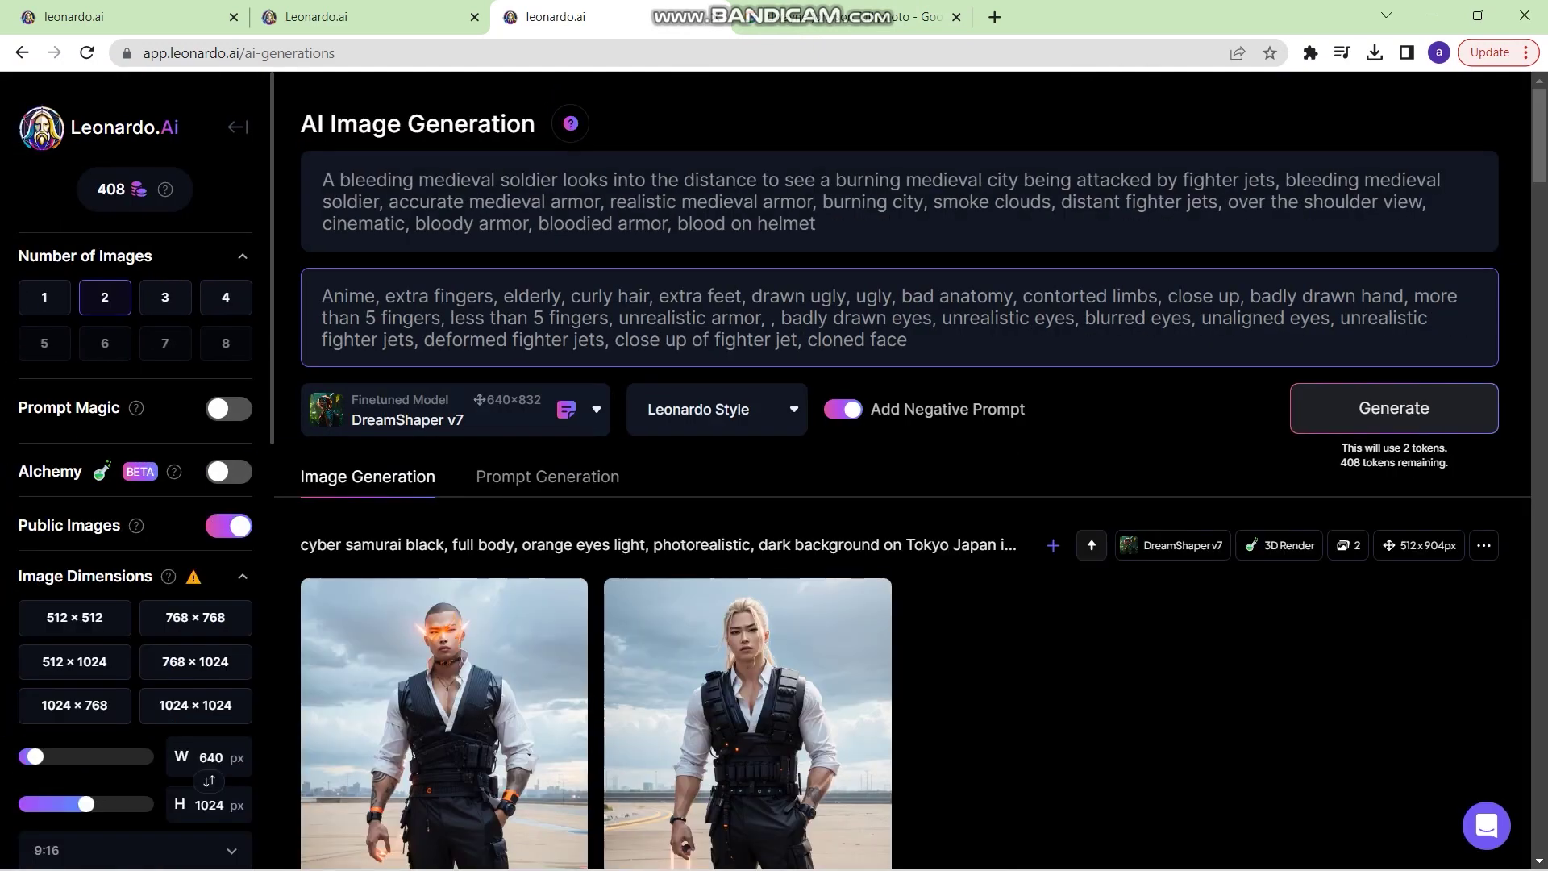
scroll(903, 508, down, 5)
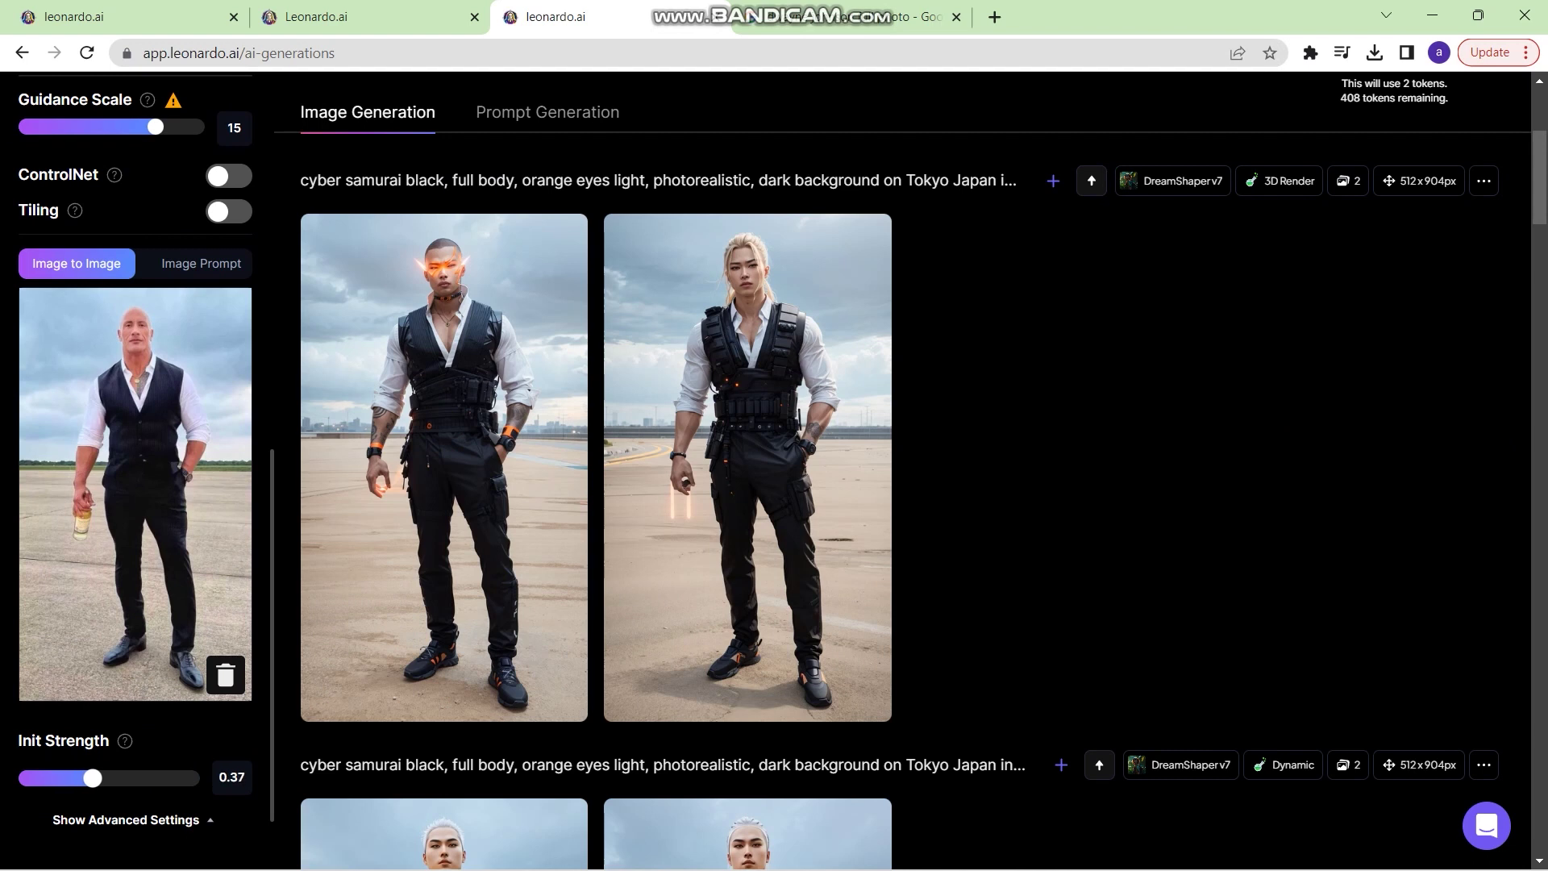
scroll(121, 775, up, 3)
scroll(121, 775, down, 3)
scroll(135, 484, up, 10)
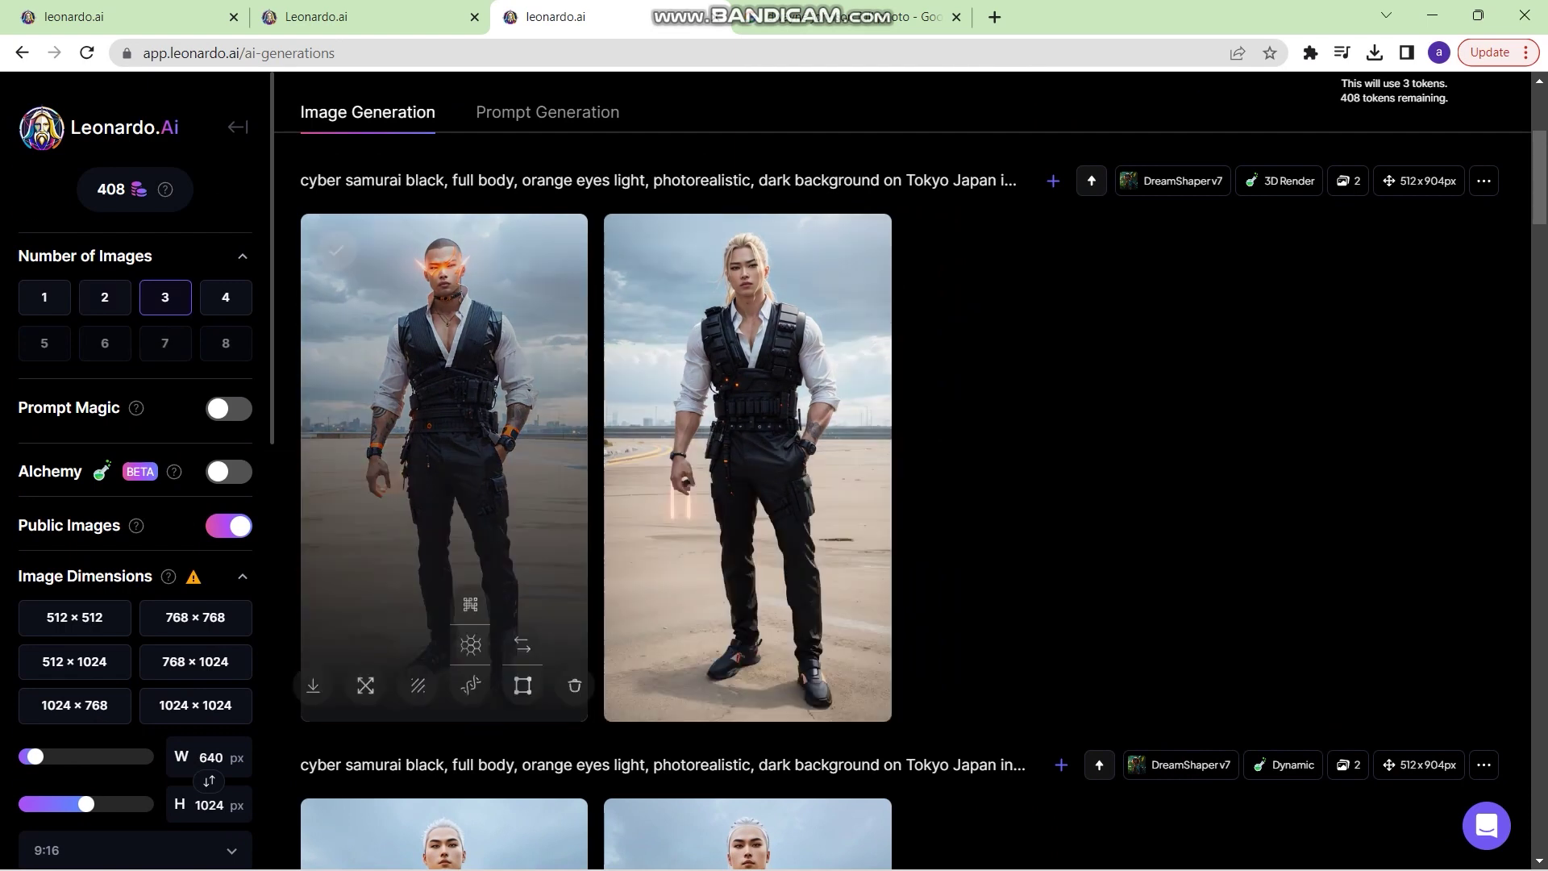
scroll(136, 484, down, 3)
scroll(135, 483, up, 3)
scroll(903, 468, up, 5)
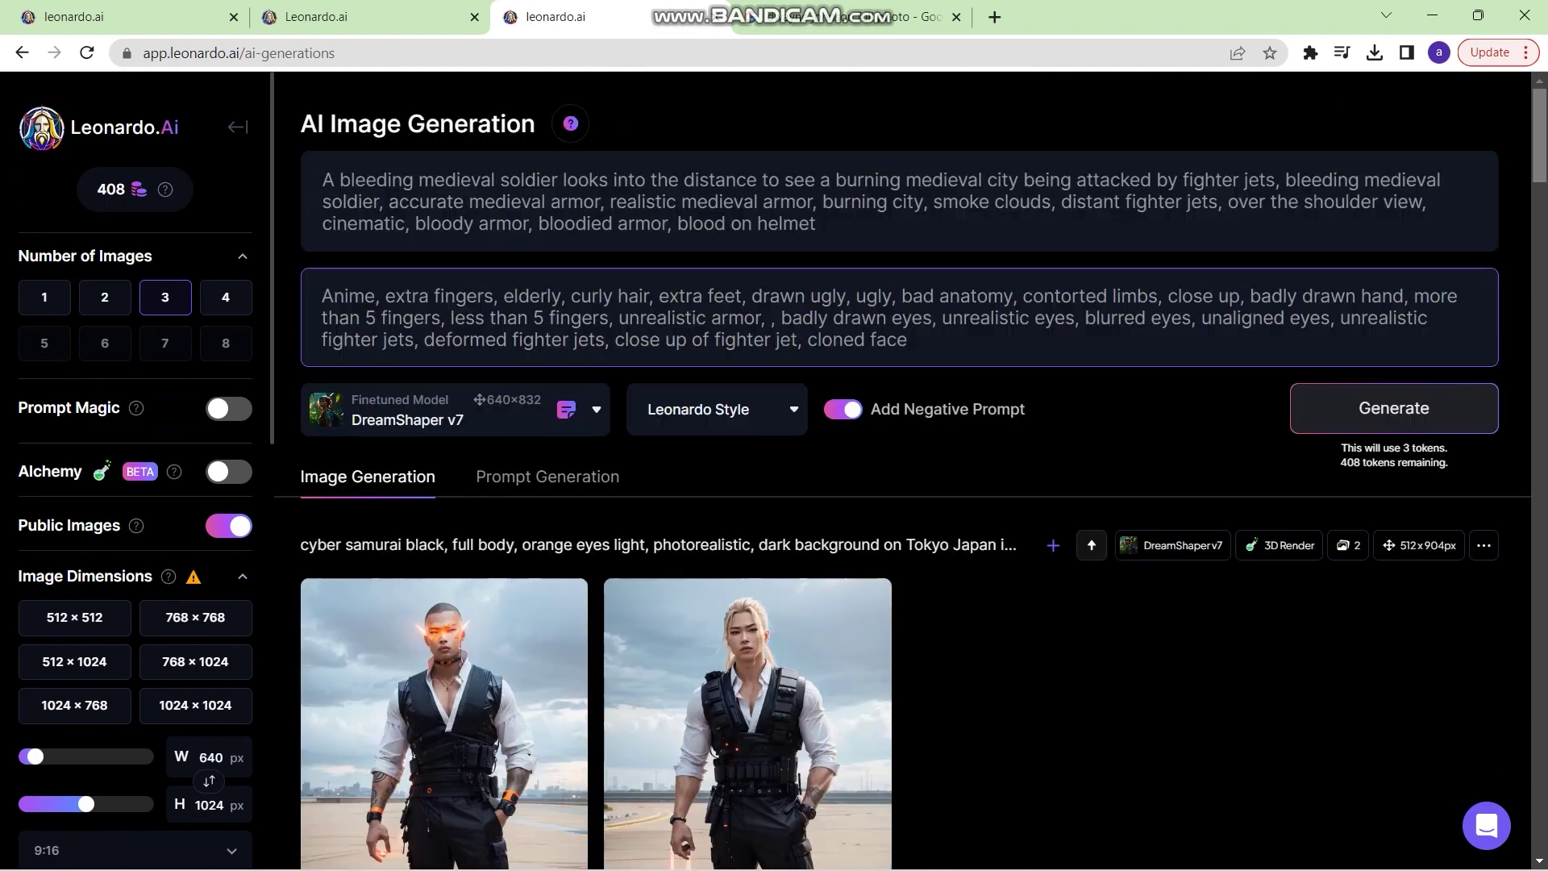
click(1394, 408)
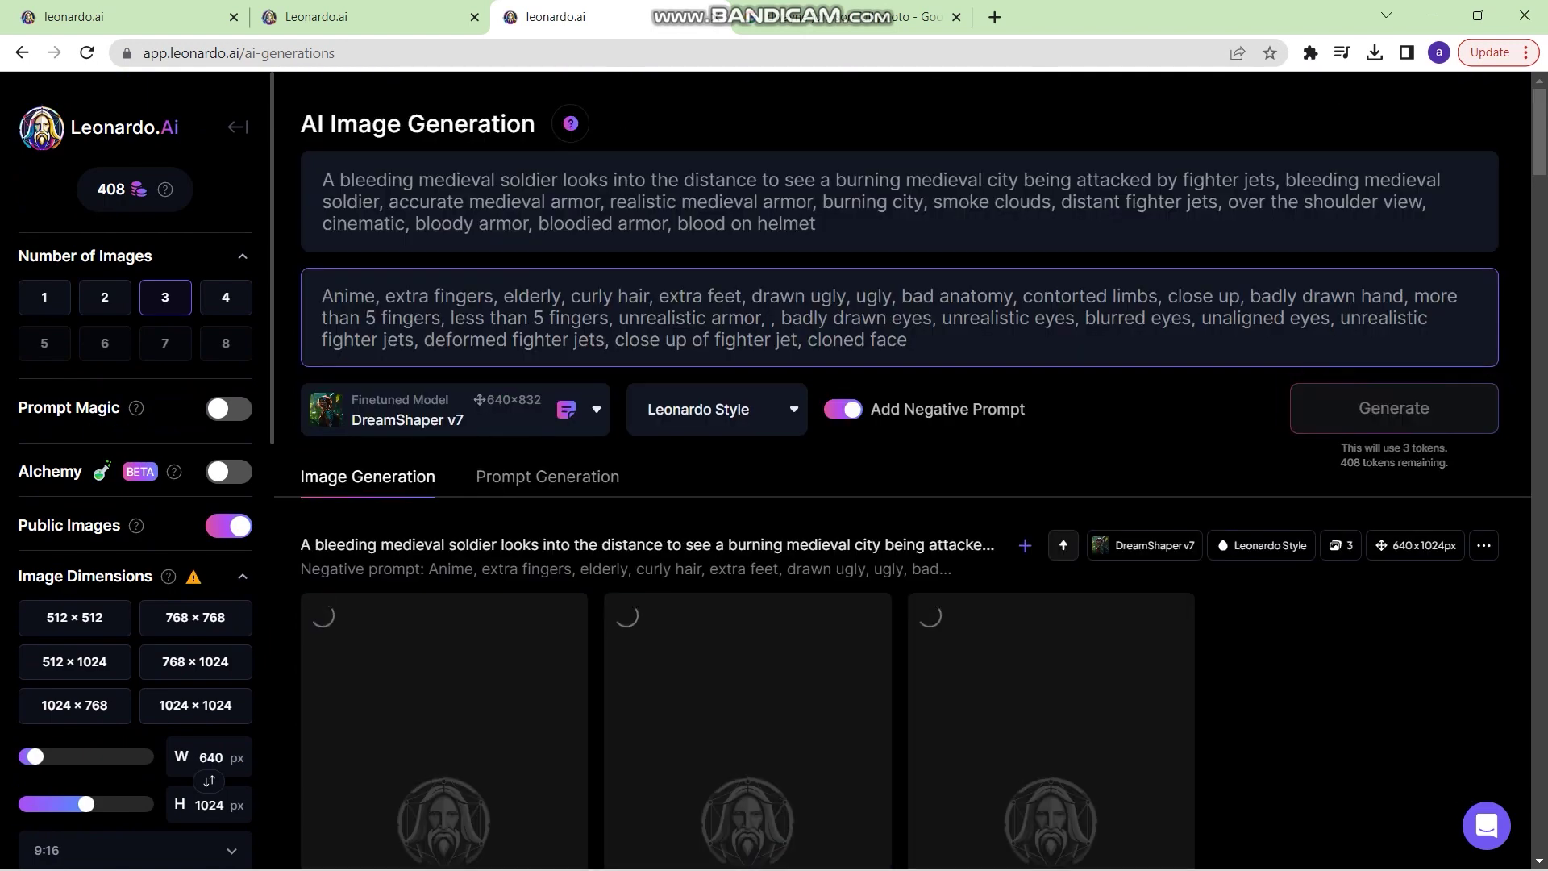
Switch the finetuned model to Absolute Reality v1.6 and generate the medieval soldier images again
click(419, 410)
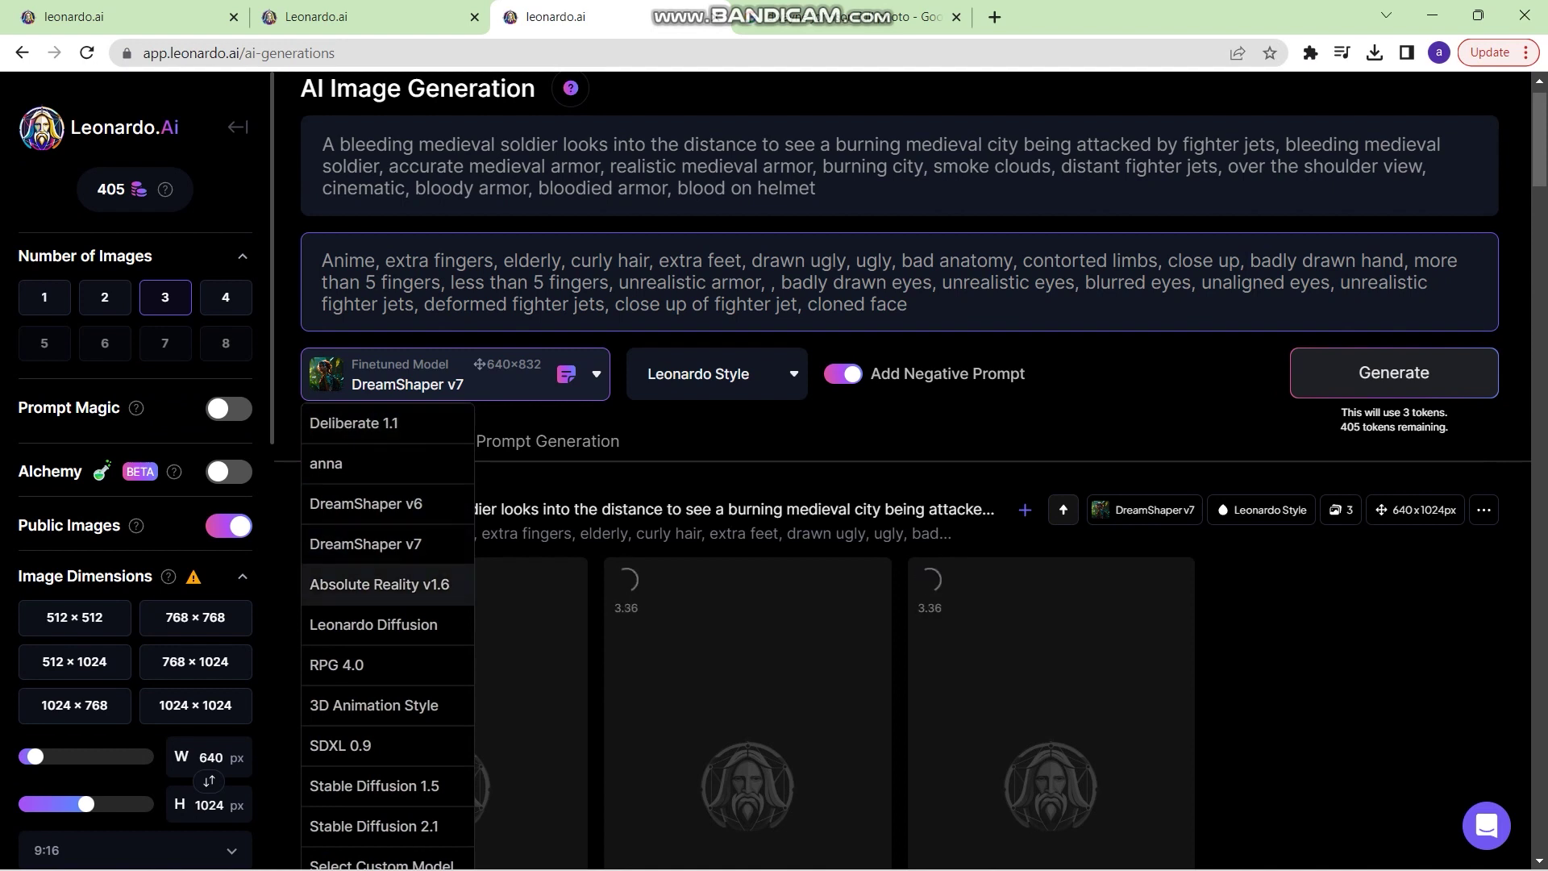
click(379, 583)
click(1394, 372)
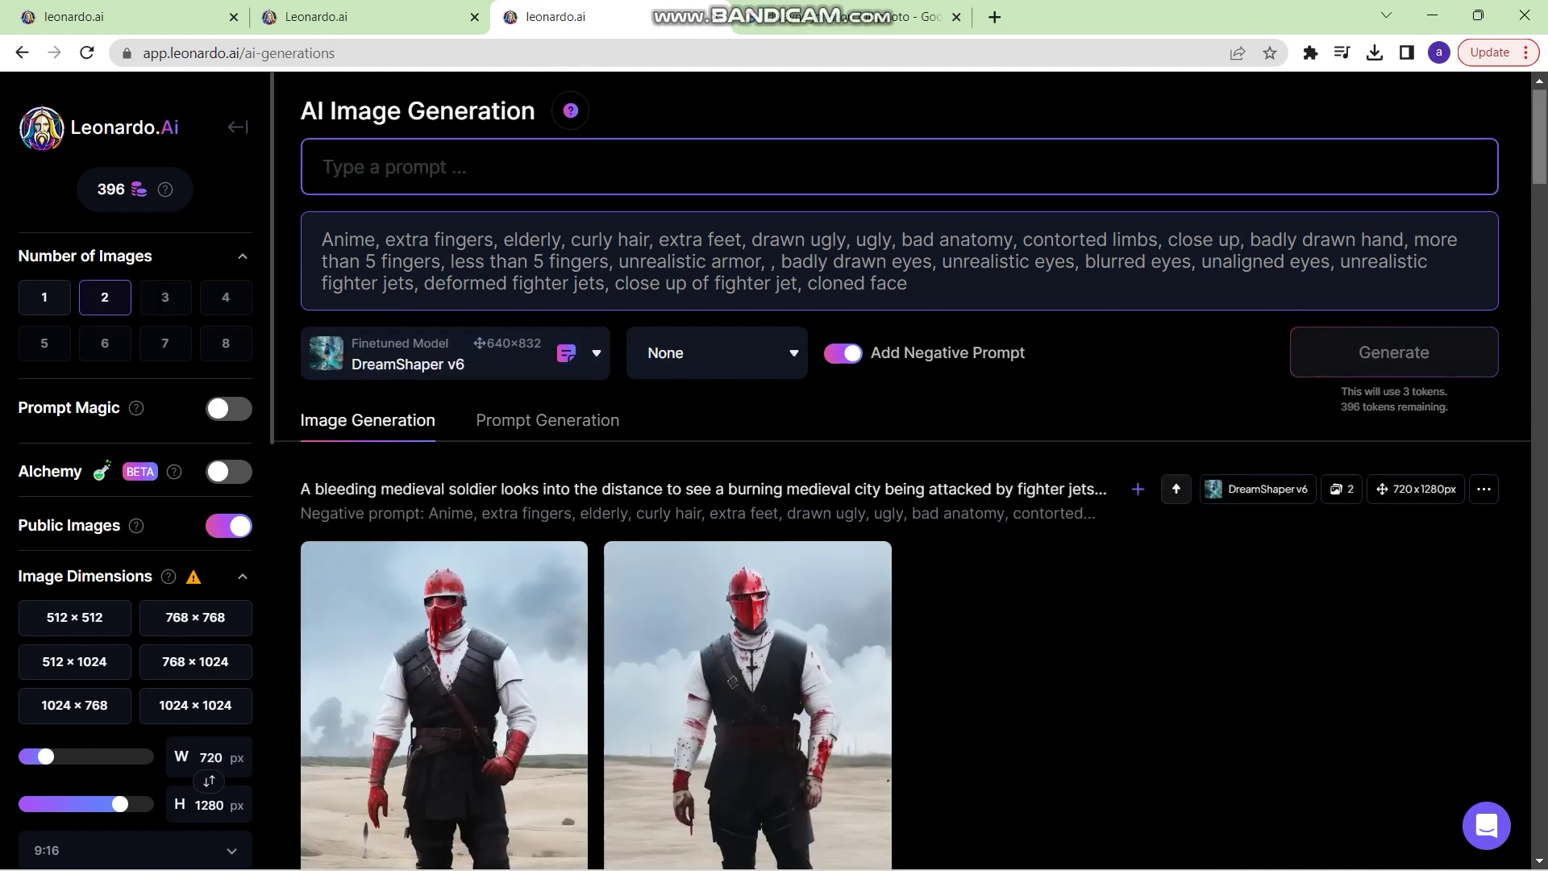
Review the medieval soldier images generated with the different models and return to the home page gallery
scroll(903, 470, down, 12)
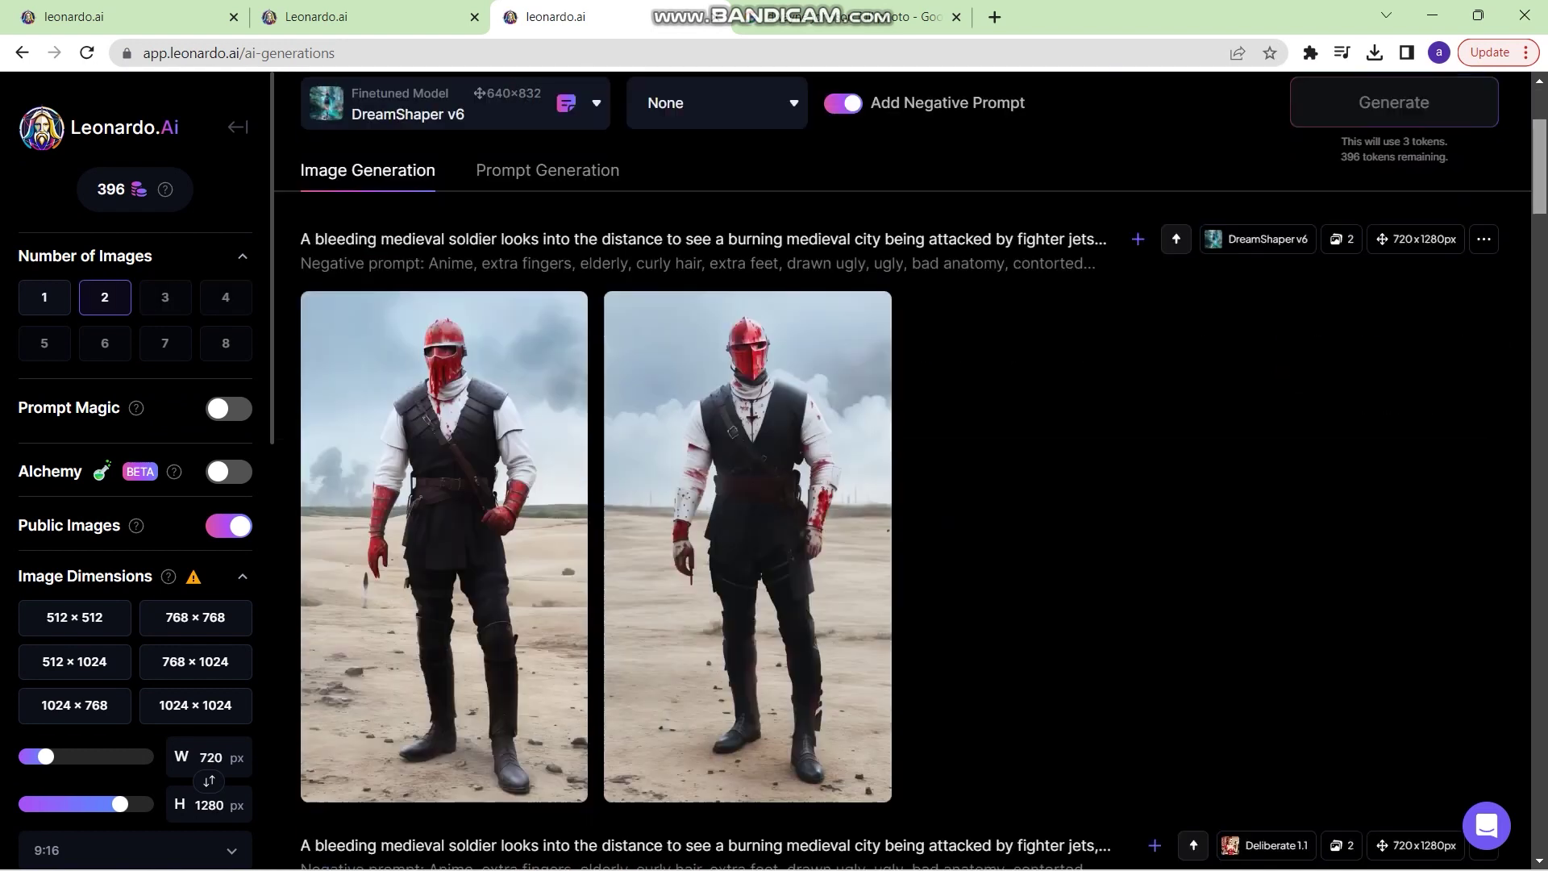
scroll(903, 471, down, 15)
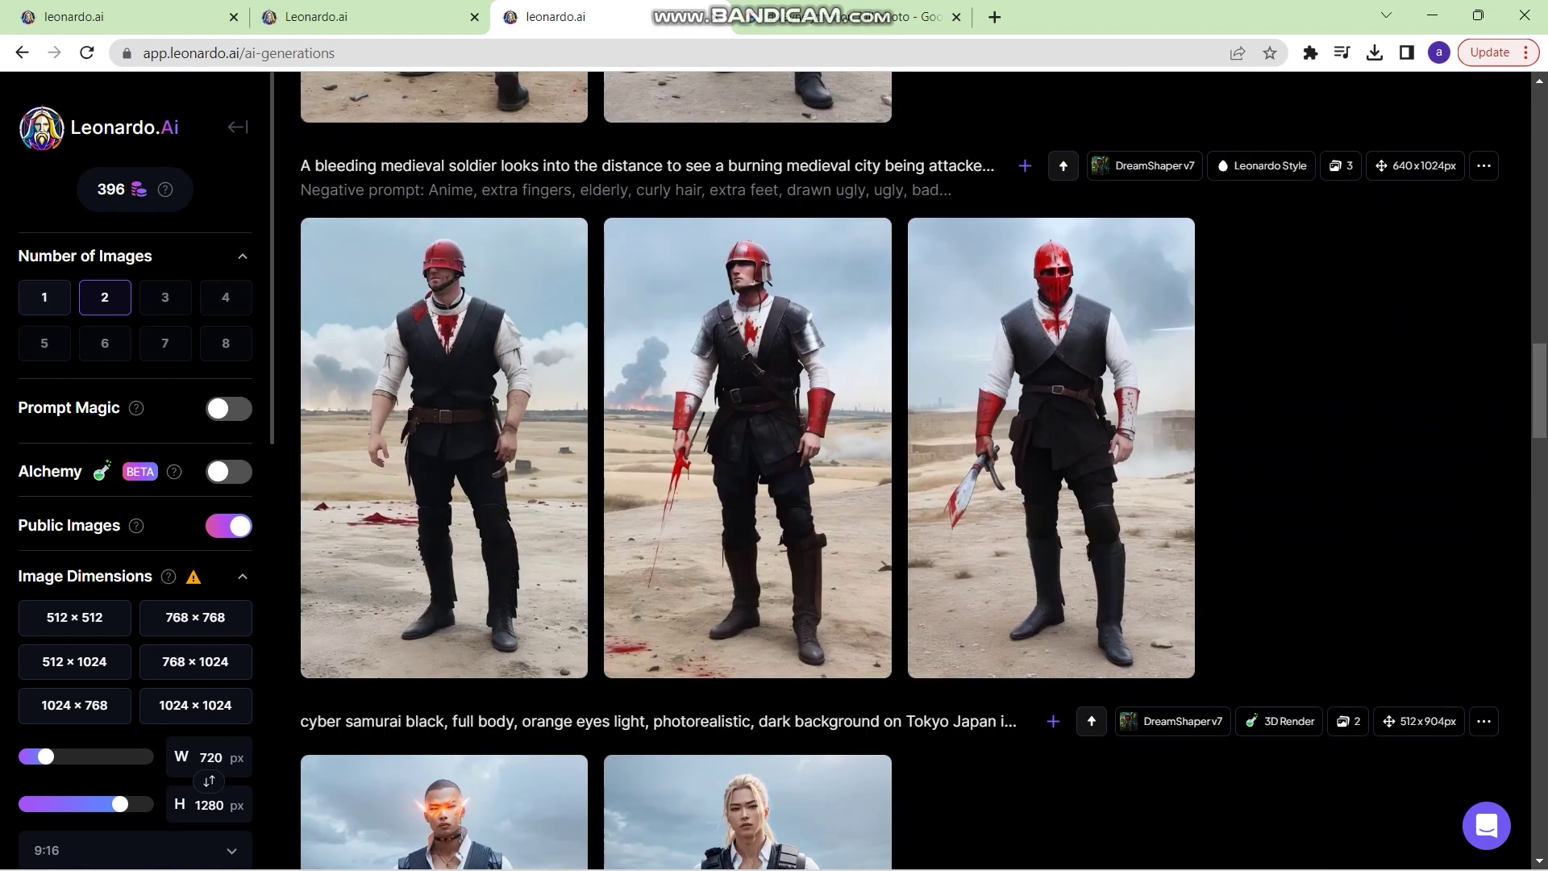
scroll(136, 470, down, 10)
scroll(136, 470, up, 10)
click(238, 127)
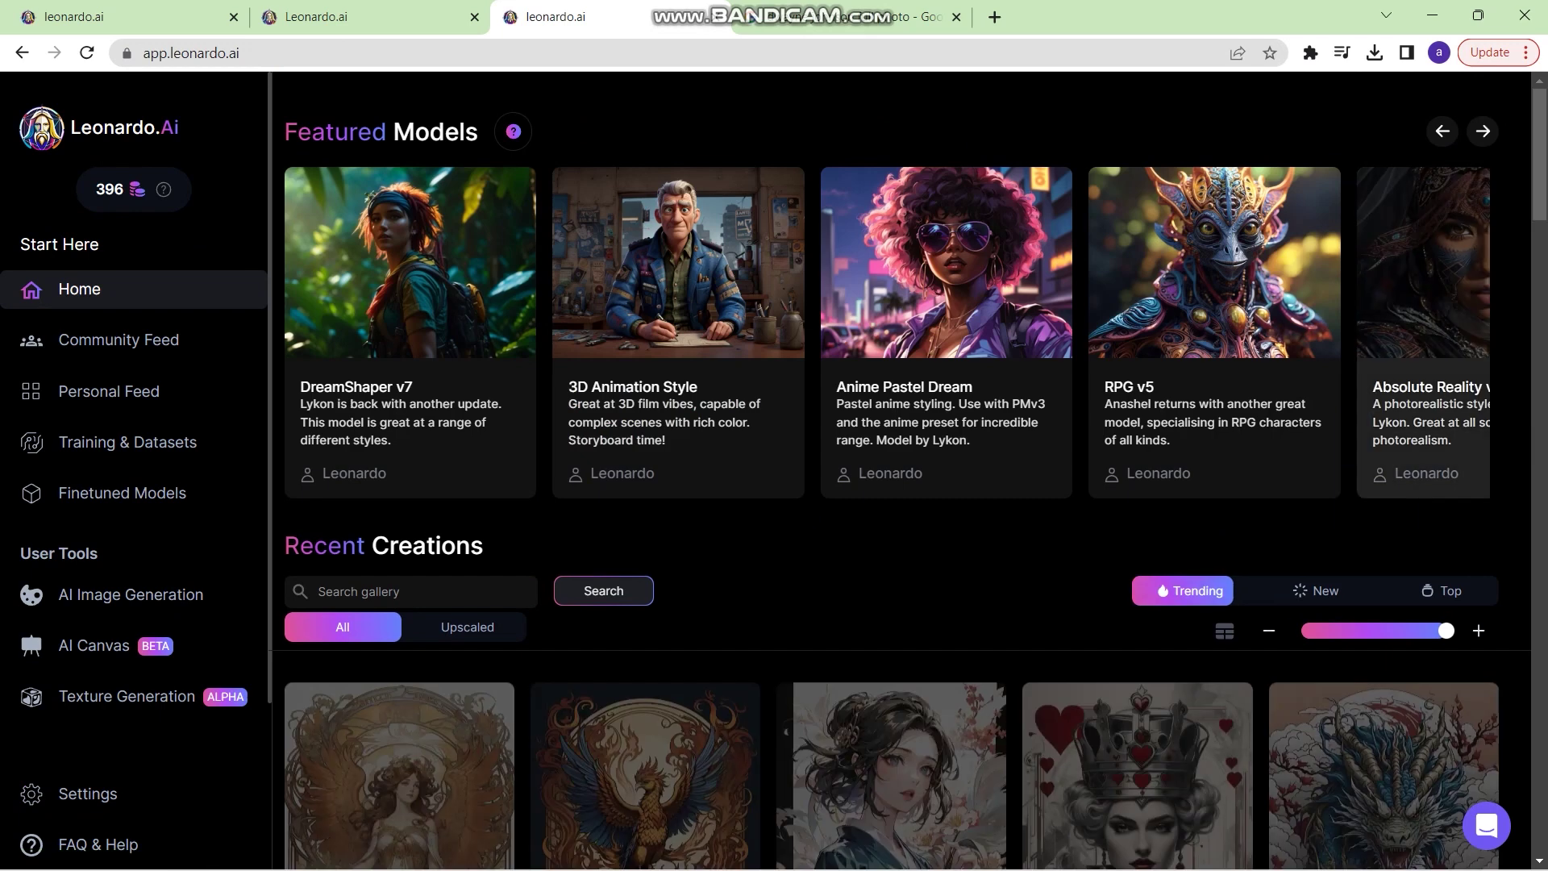
scroll(901, 510, down, 20)
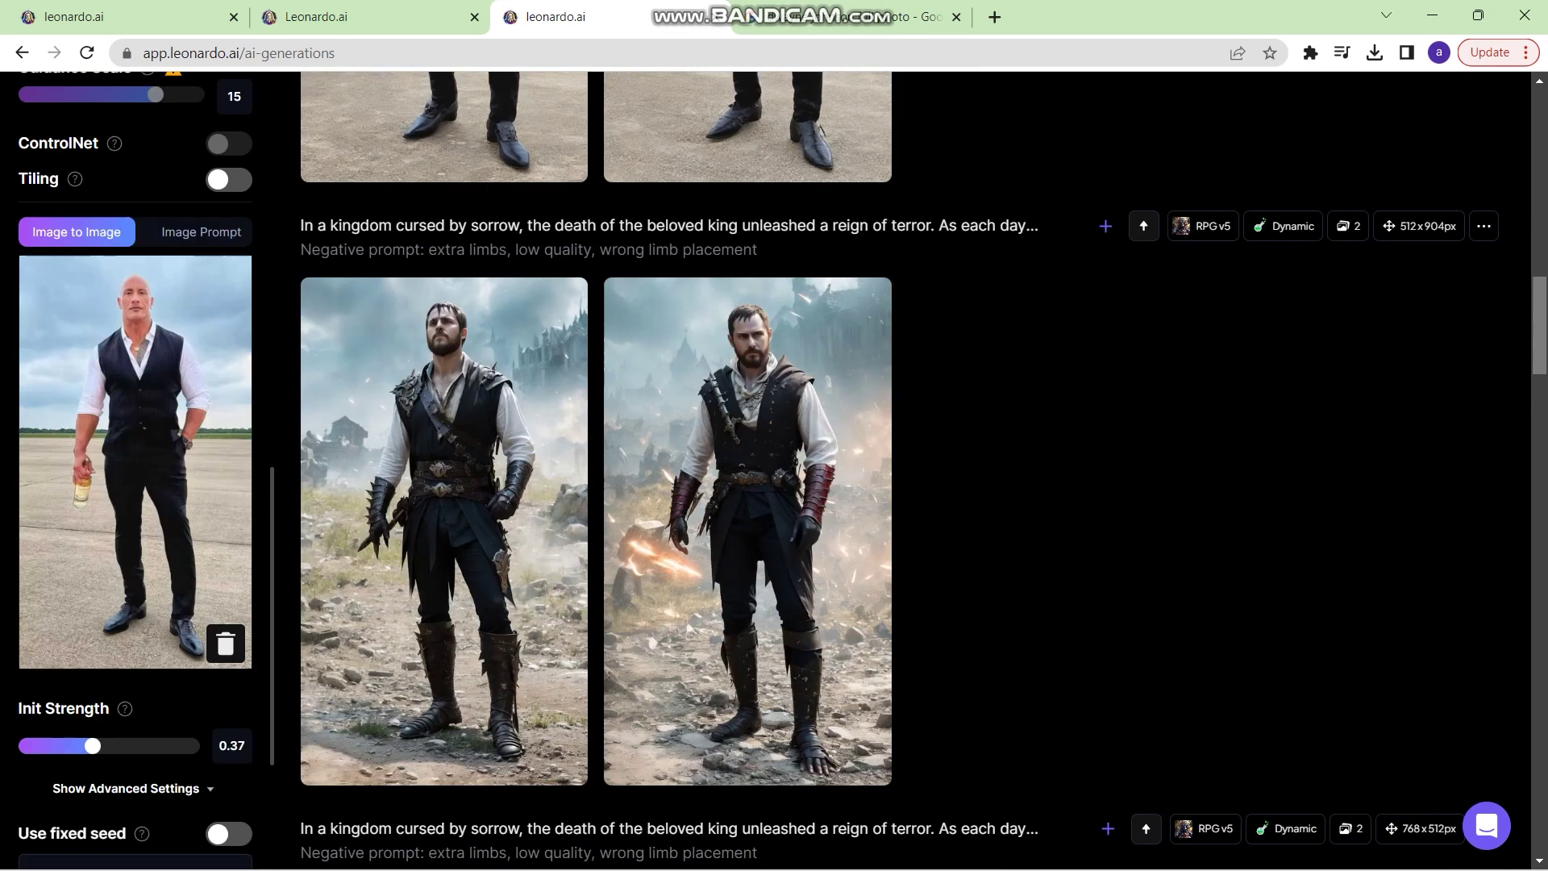
Open the second 512x904 RPG v5 image of the "In a kingdom cursed by sorrow" prompt for editing in the canvas
scroll(915, 470, down, 2)
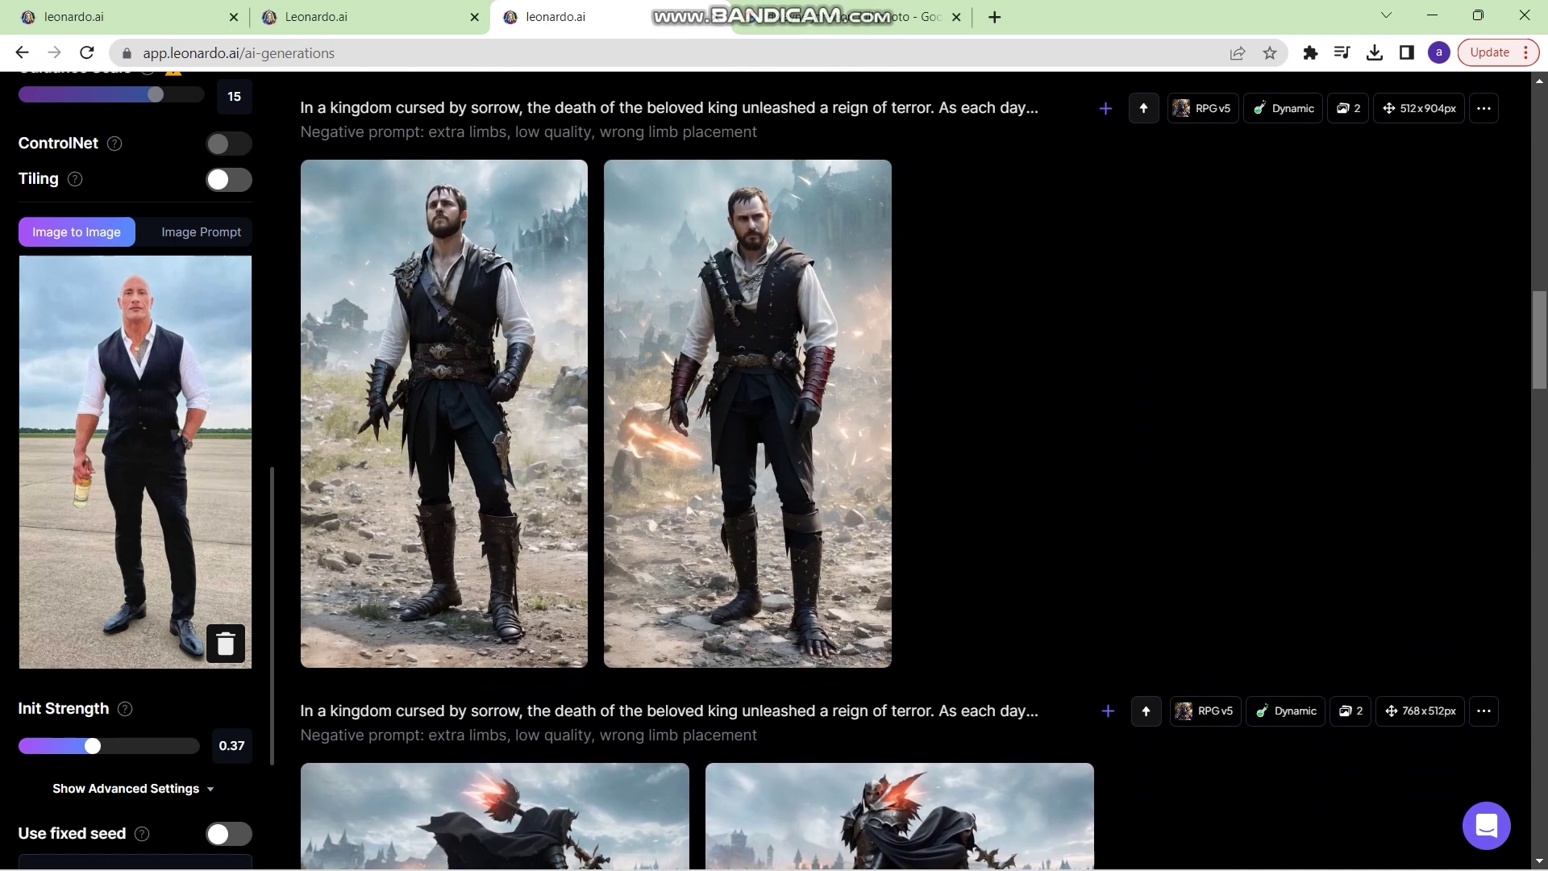
scroll(915, 471, down, 1)
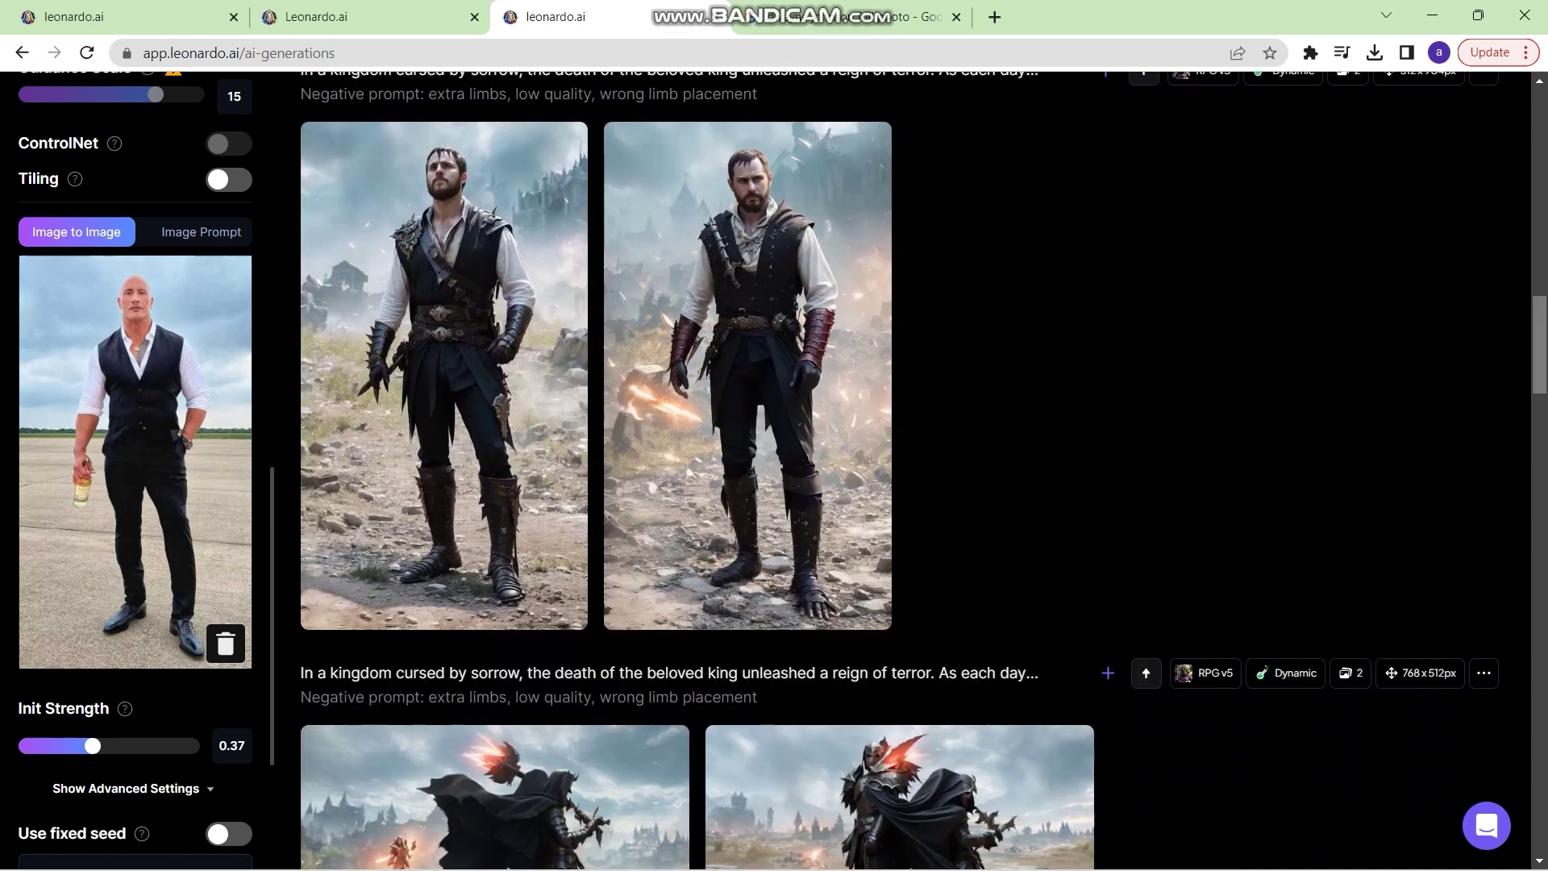
mouse_move(825, 594)
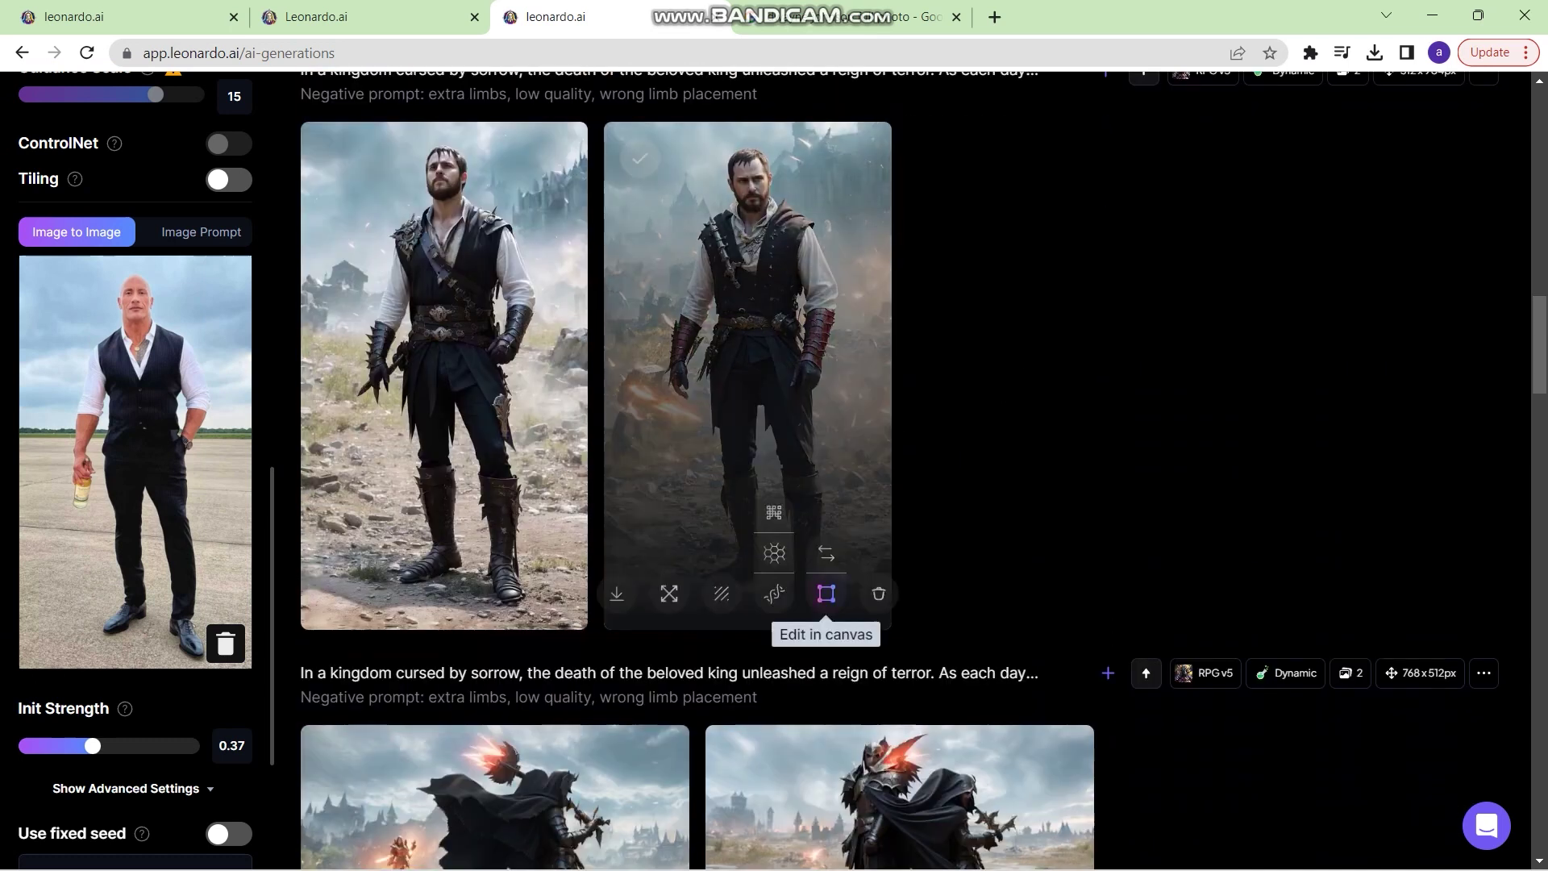
click(826, 594)
Upload the source photo from the computer, place it beside the fantasy warrior on the canvas and activate the Erase tool
click(46, 343)
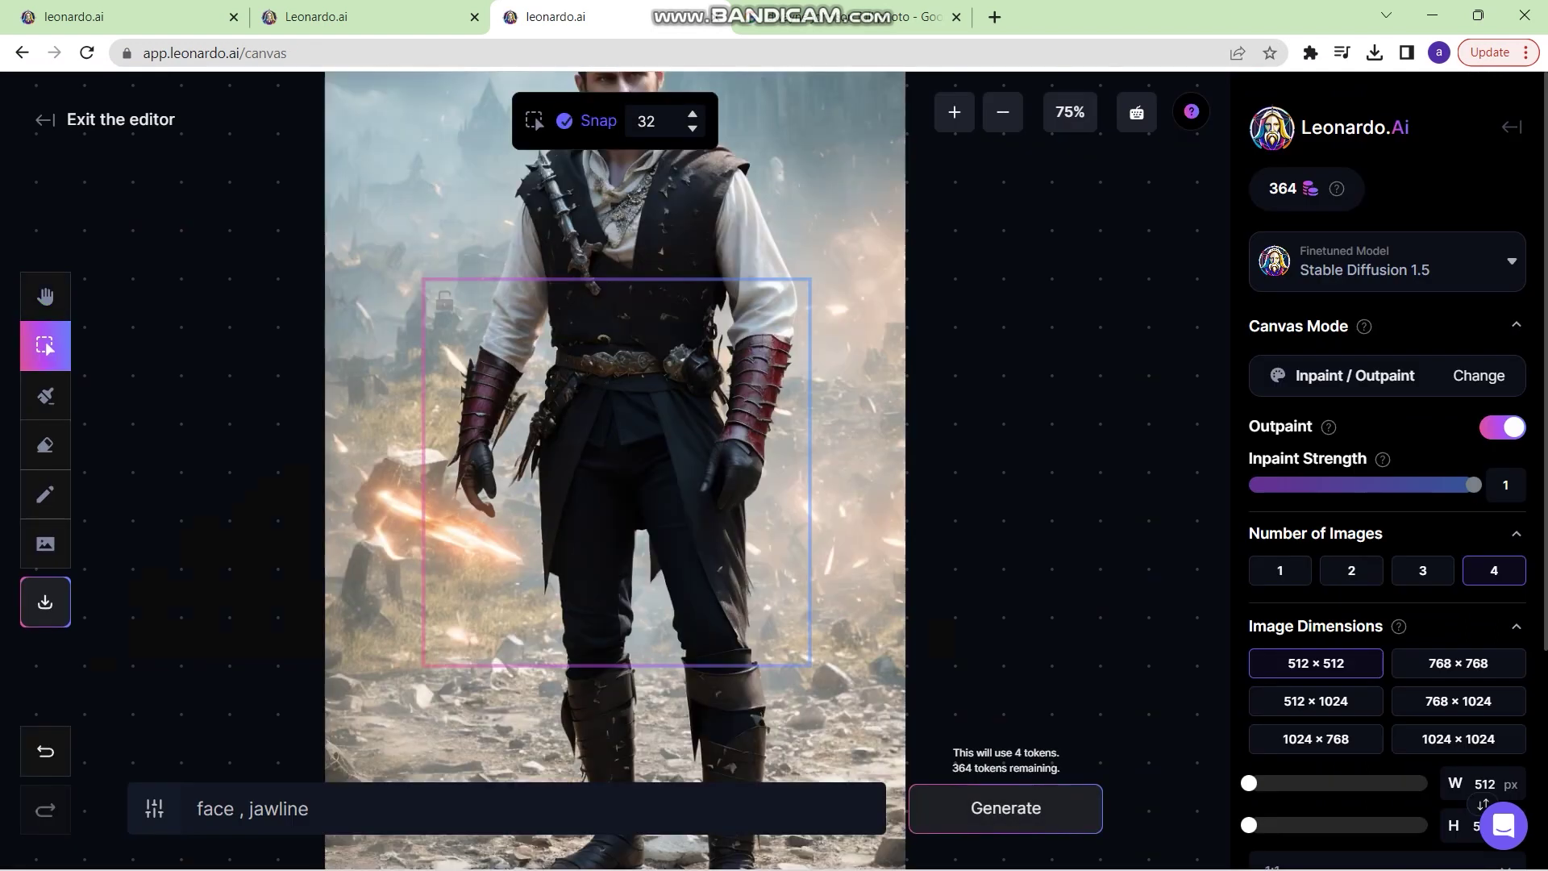
click(45, 543)
click(129, 539)
double_click(253, 224)
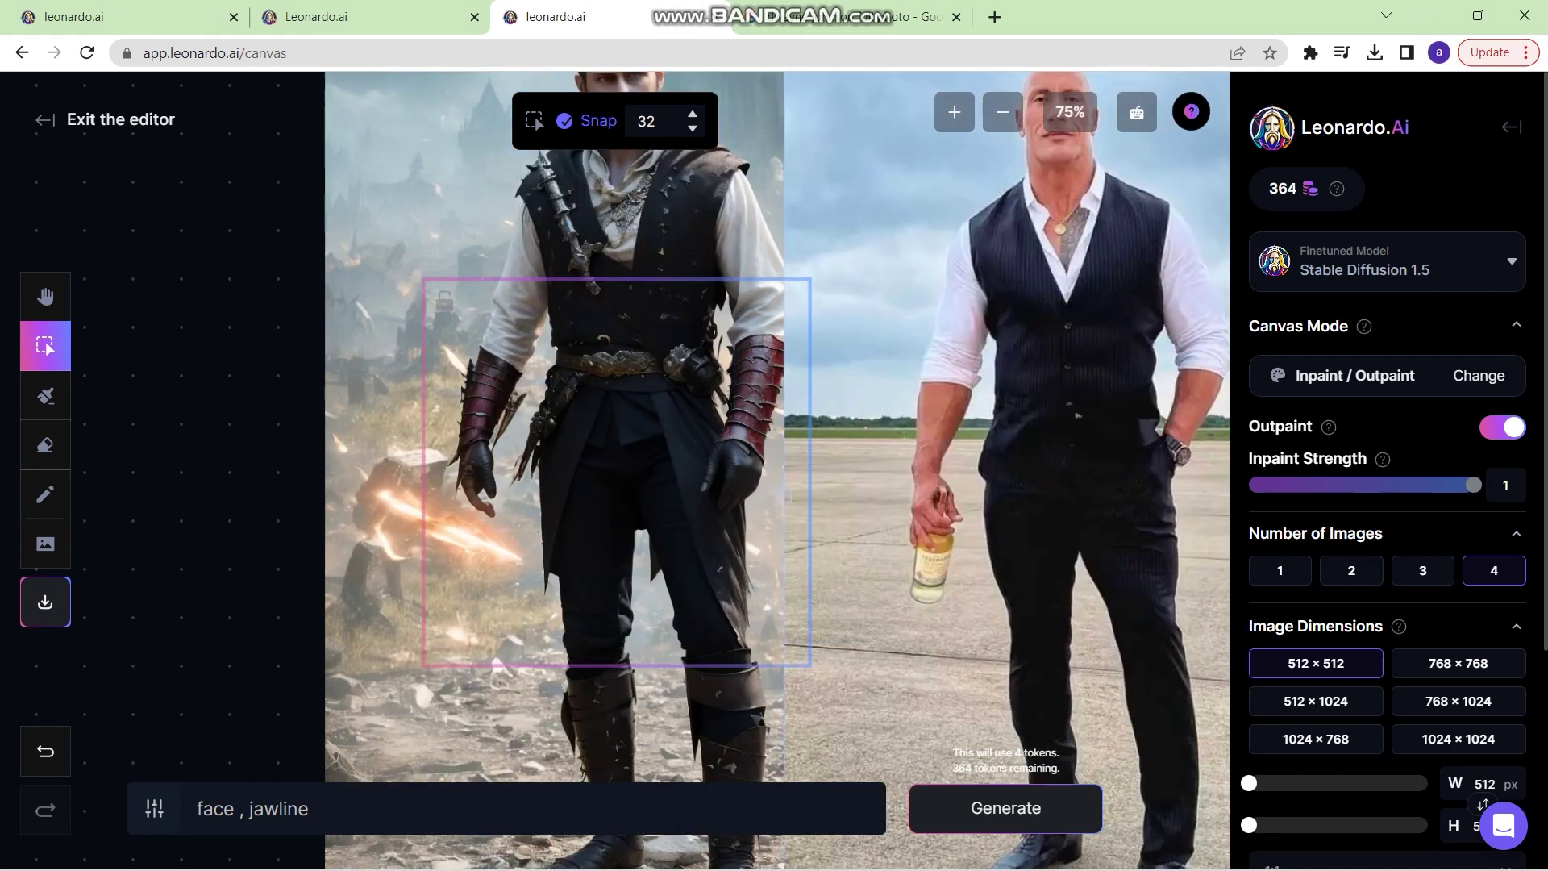
click(1002, 112)
drag(910, 485, 1022, 454)
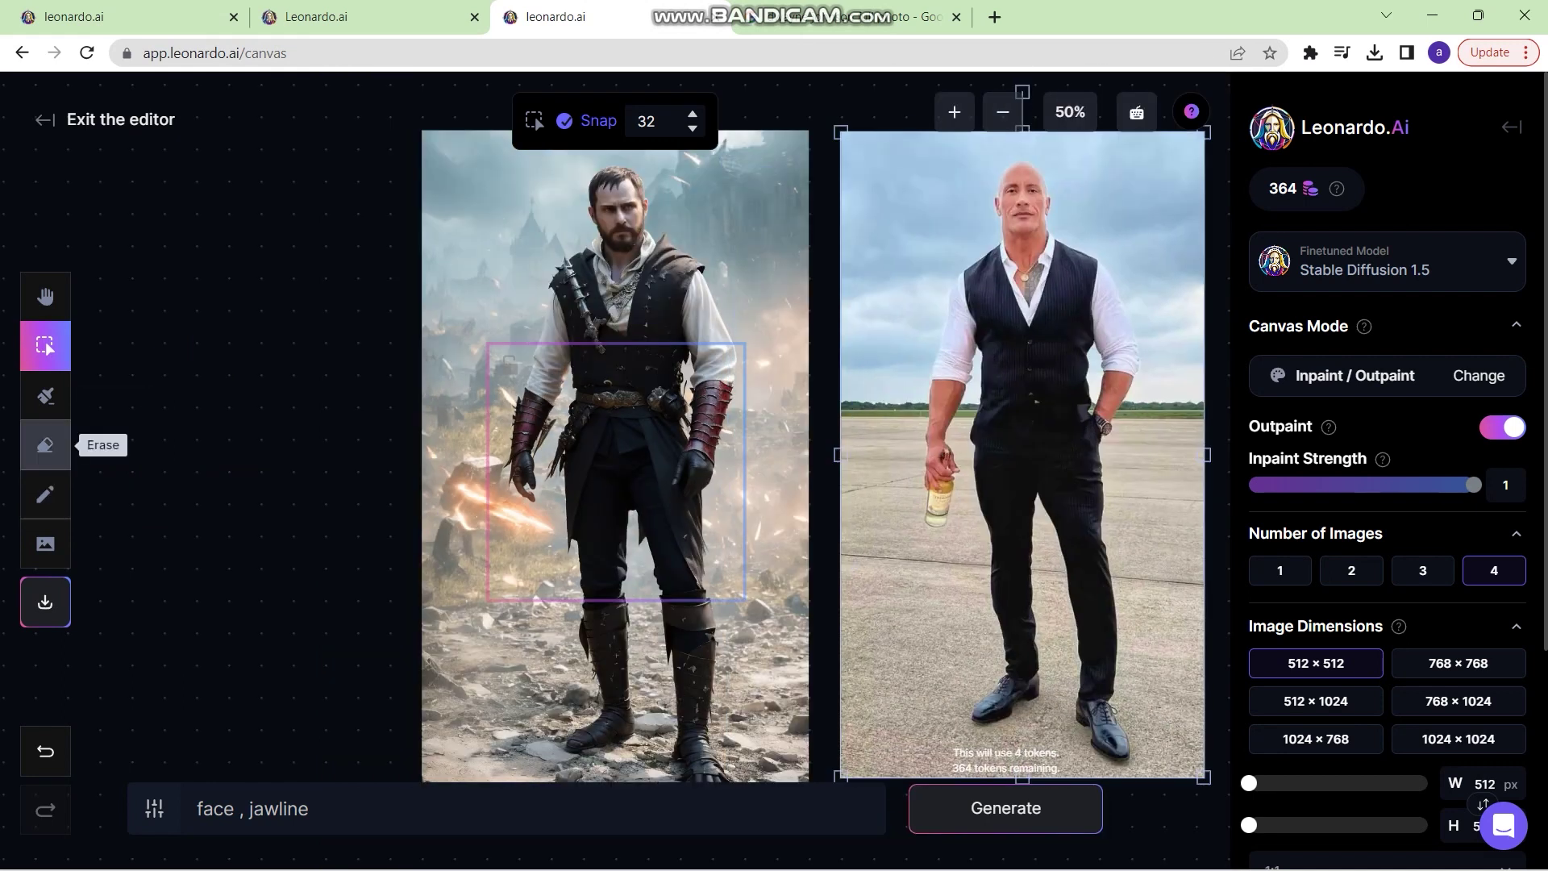
click(45, 445)
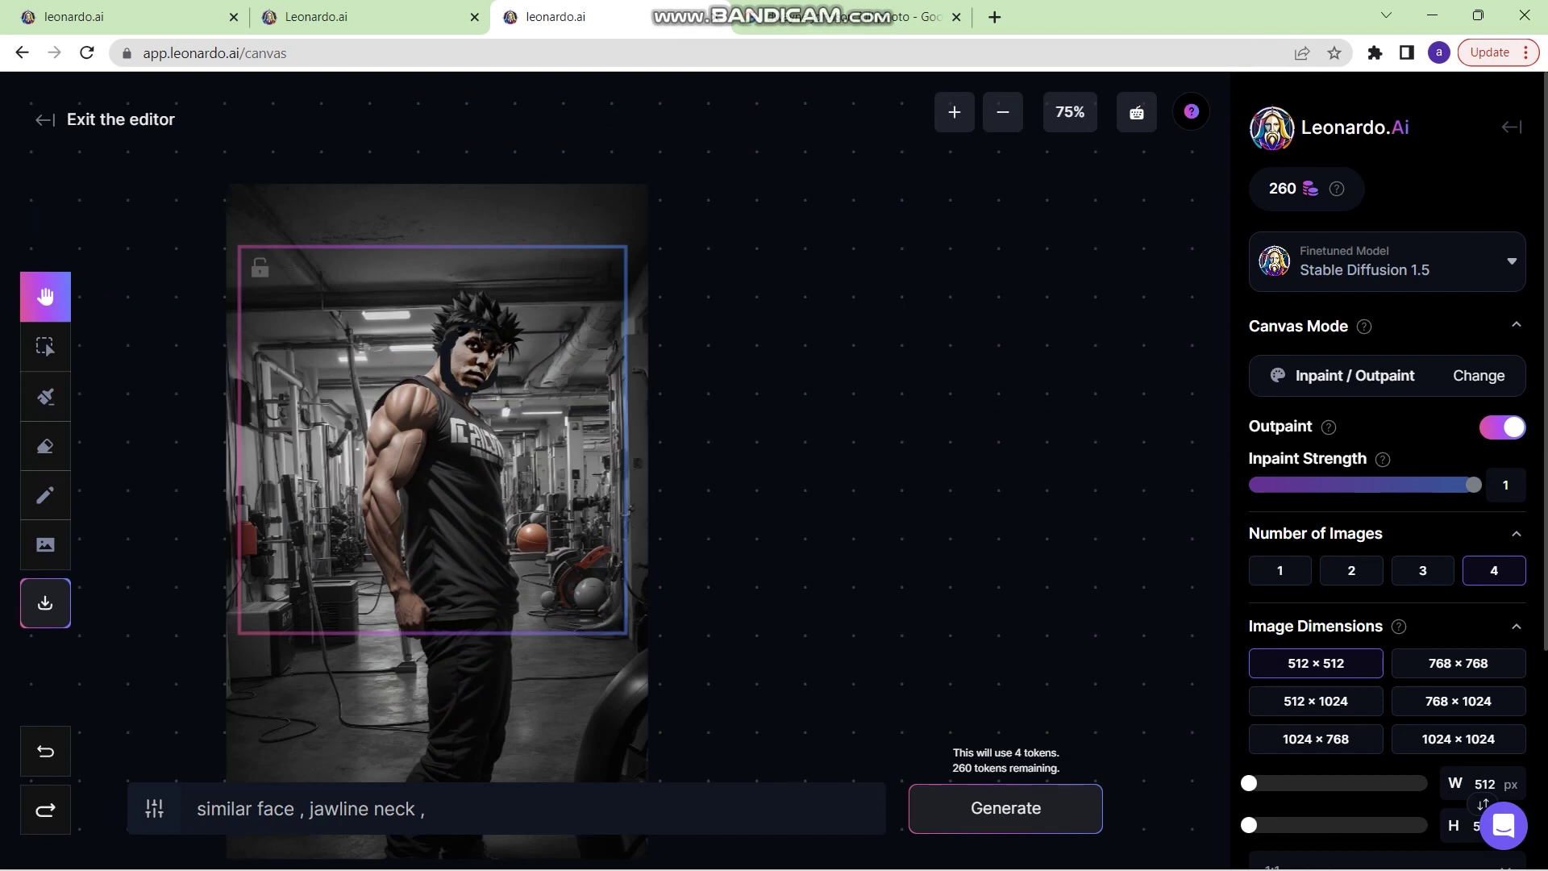